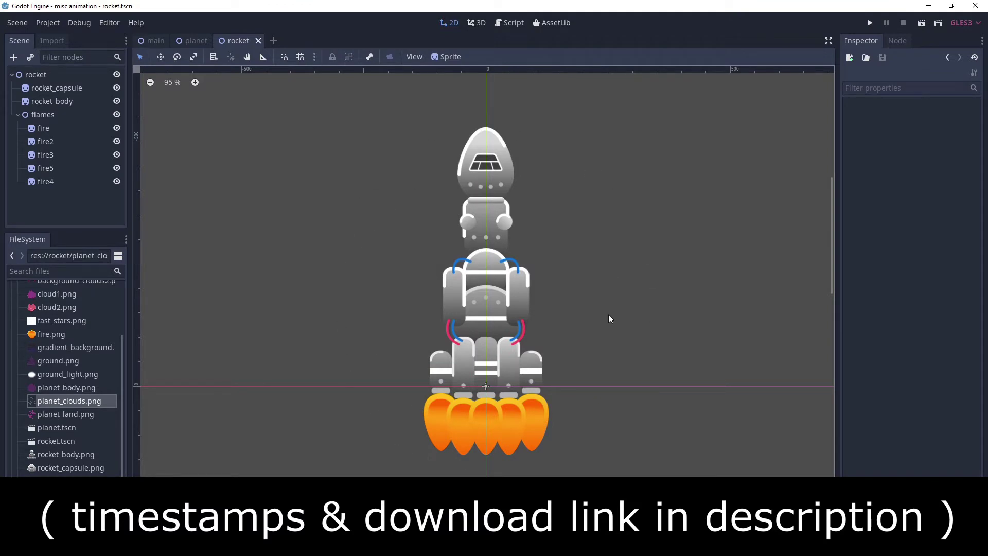
pyautogui.click(156, 41)
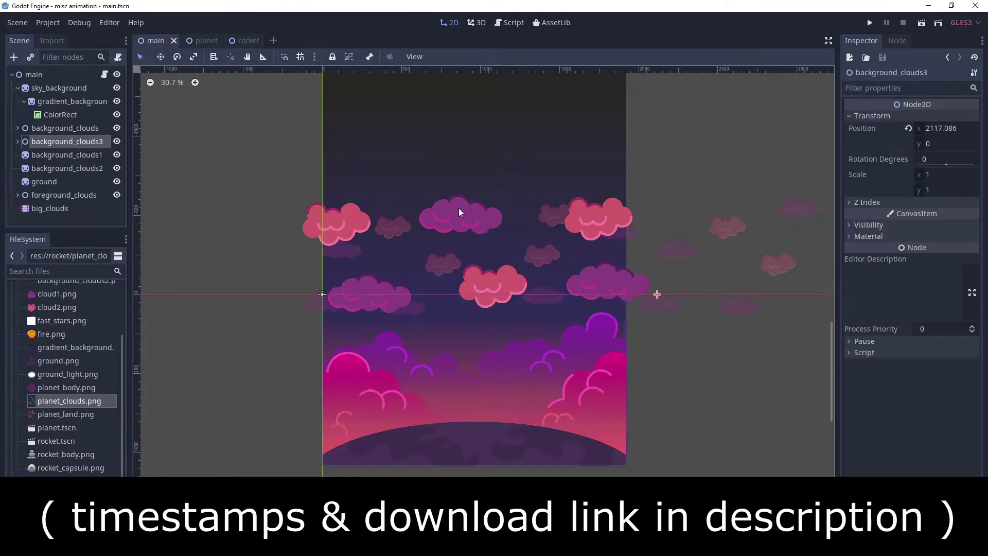
pyautogui.scroll(-2, 494, 280)
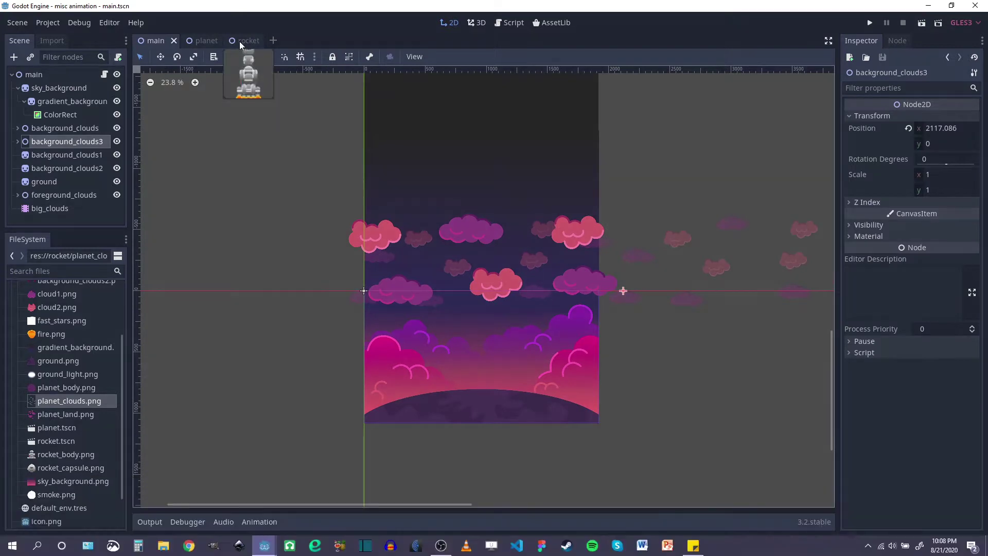
pyautogui.click(240, 41)
pyautogui.scroll(-1, 509, 304)
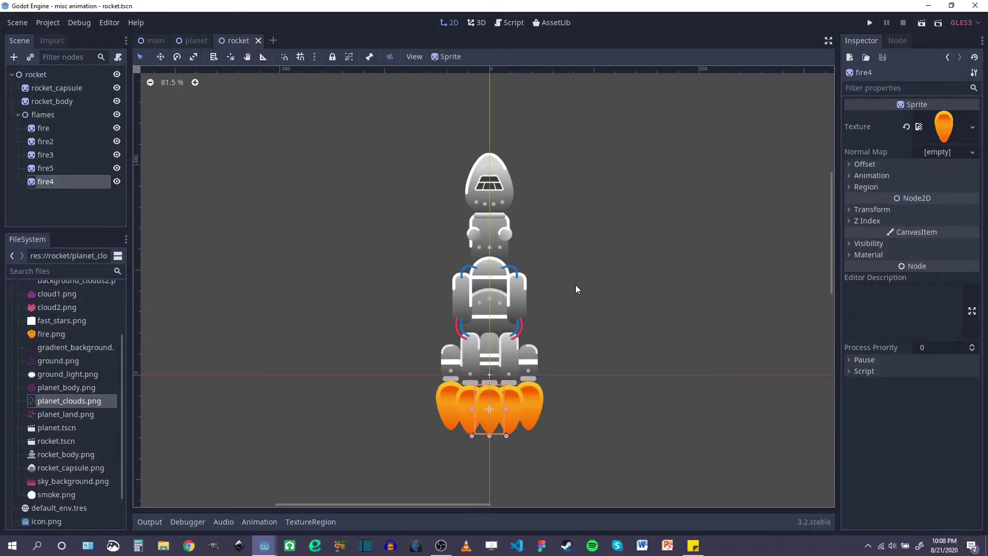
pyautogui.click(576, 285)
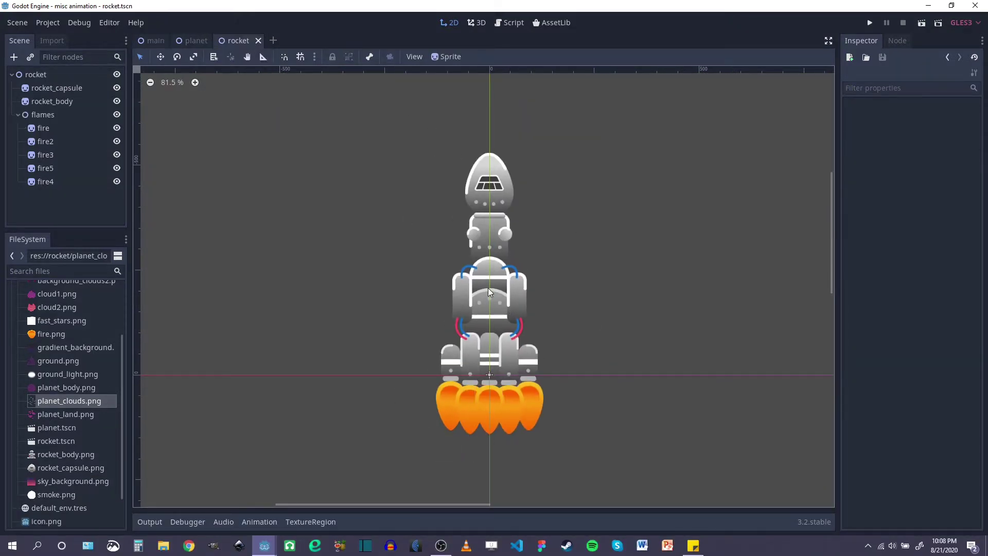
pyautogui.scroll(1, 489, 304)
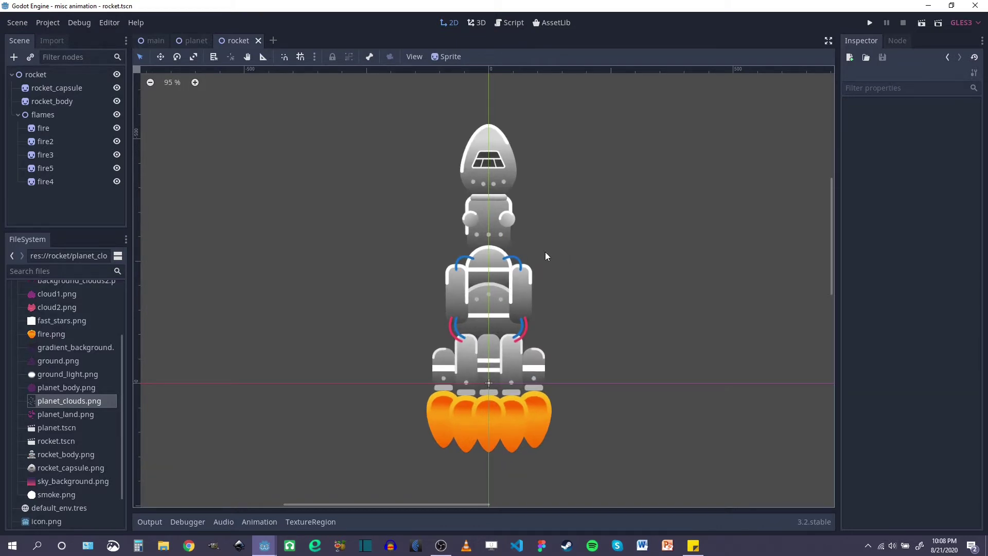
# Add an AnimationPlayer node as a child of the rocket root node
pyautogui.click(55, 76)
pyautogui.rightClick(41, 73)
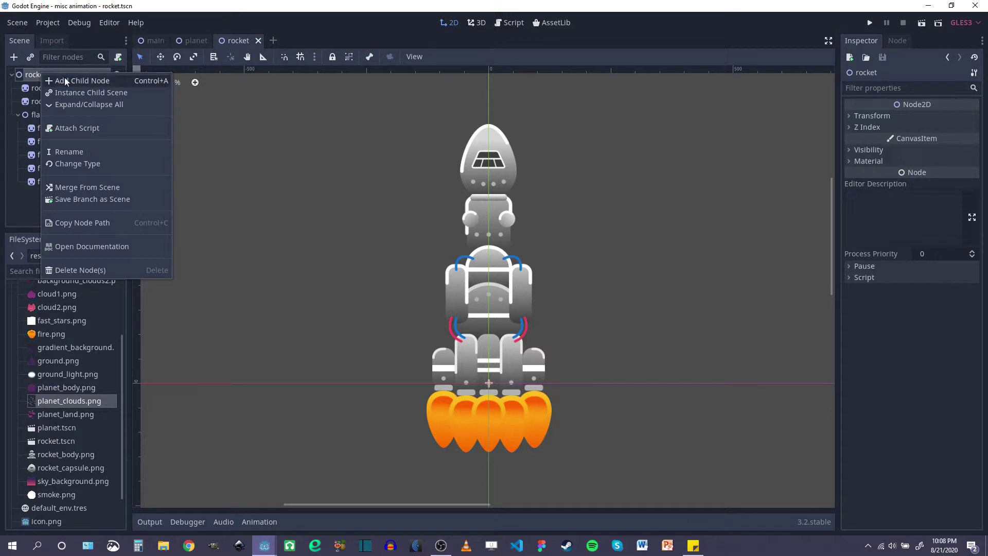
pyautogui.click(64, 77)
pyautogui.doubleClick(427, 166)
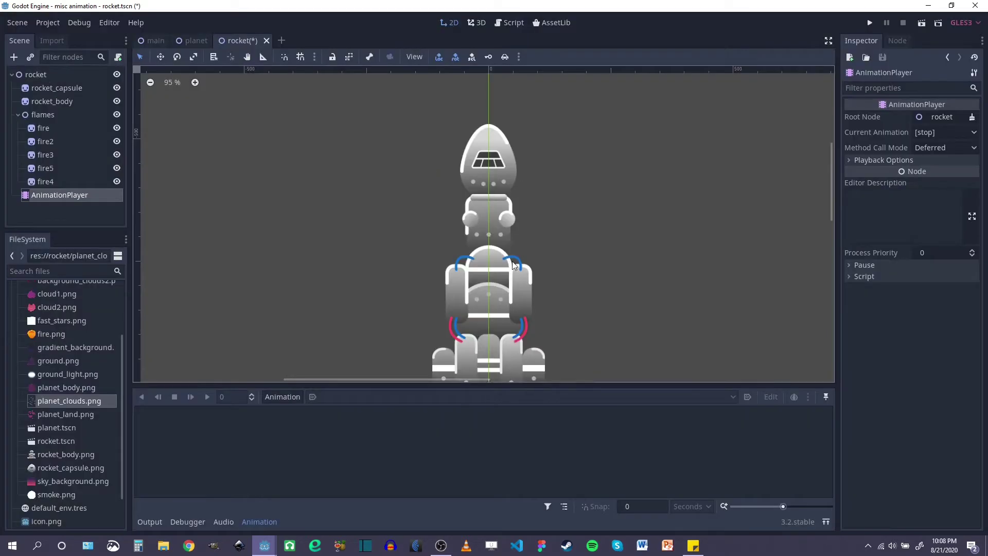
pyautogui.moveTo(552, 338); pyautogui.dragTo(539, 191, button='middle')
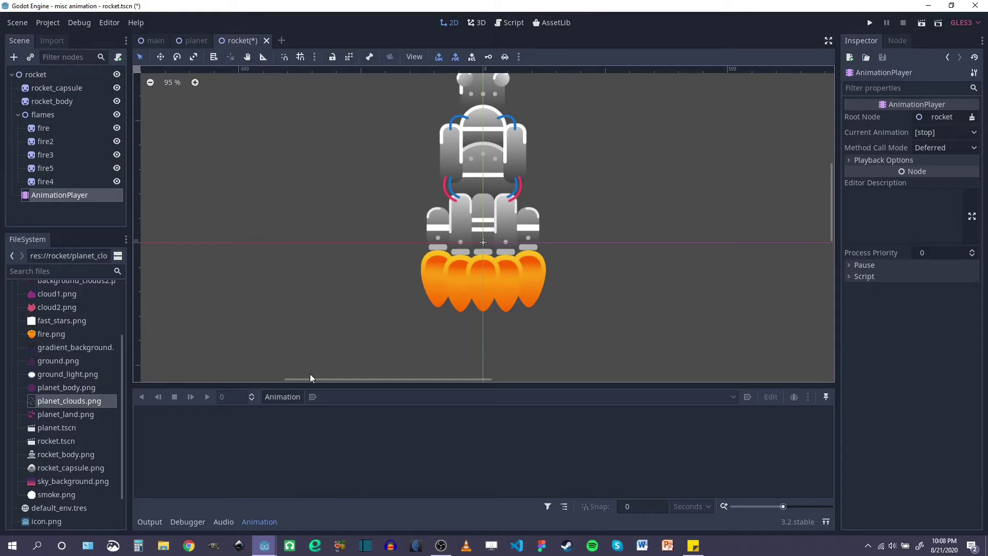
# Create a new animation named "flames" and set its length to 0.5 seconds
pyautogui.click(284, 397)
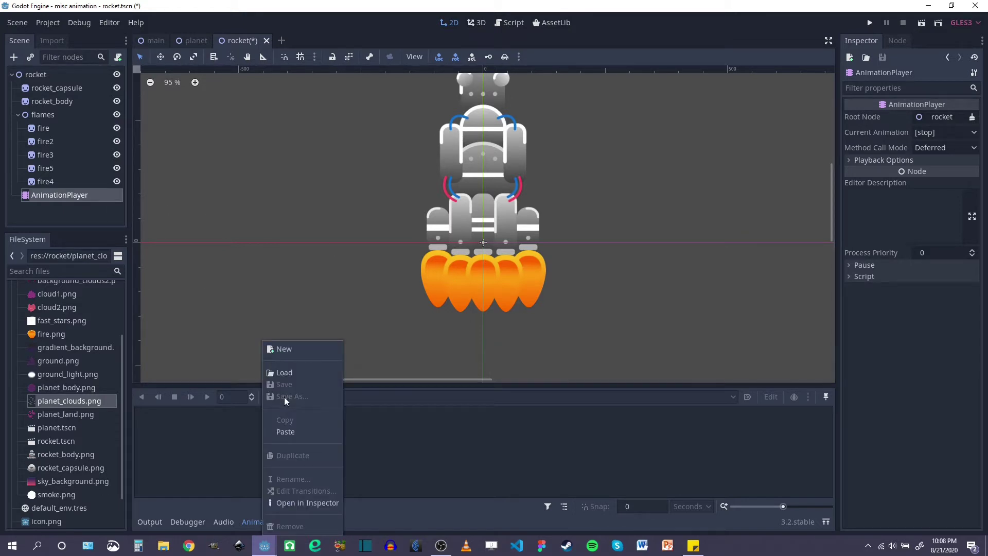
pyautogui.click(282, 350)
pyautogui.write('flames')
pyautogui.press('Return')
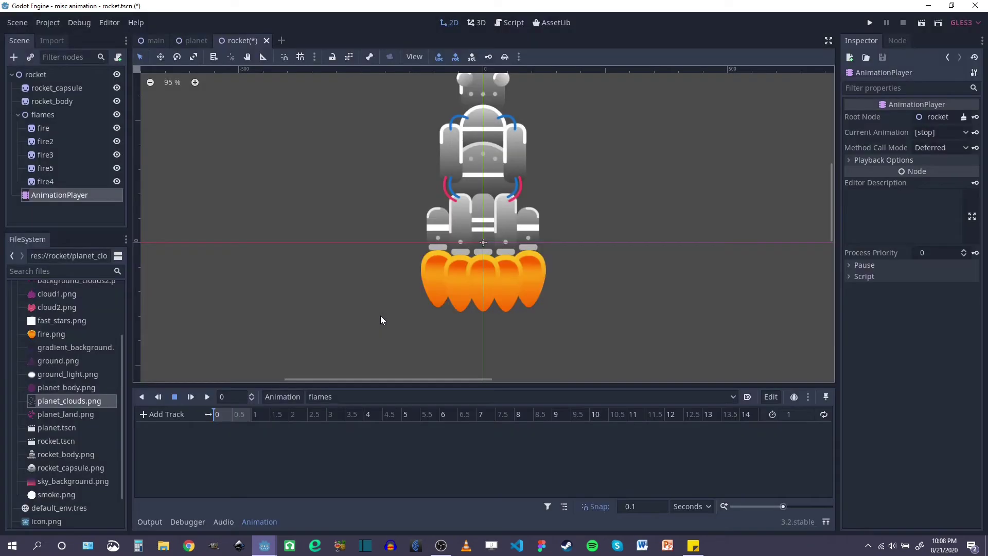
pyautogui.moveTo(782, 507); pyautogui.dragTo(776, 506)
pyautogui.click(798, 414)
pyautogui.write('0.5')
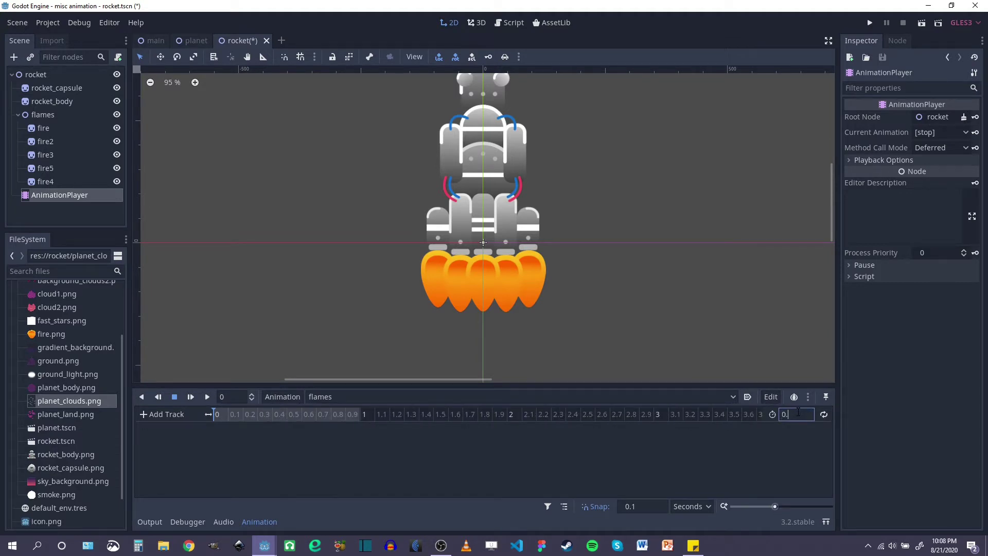
pyautogui.press('Return')
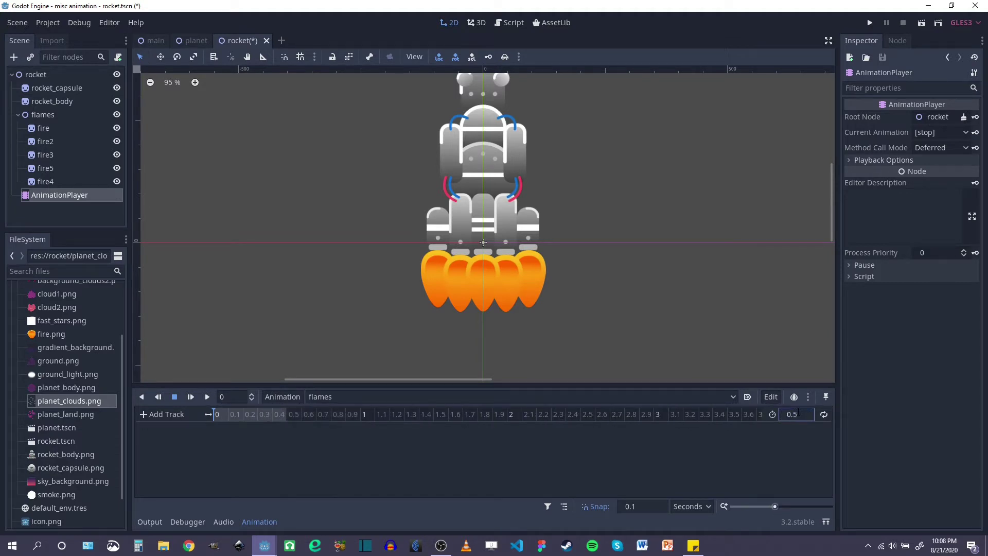
# Add a property track to the animation for the scale of the flames node
pyautogui.click(165, 413)
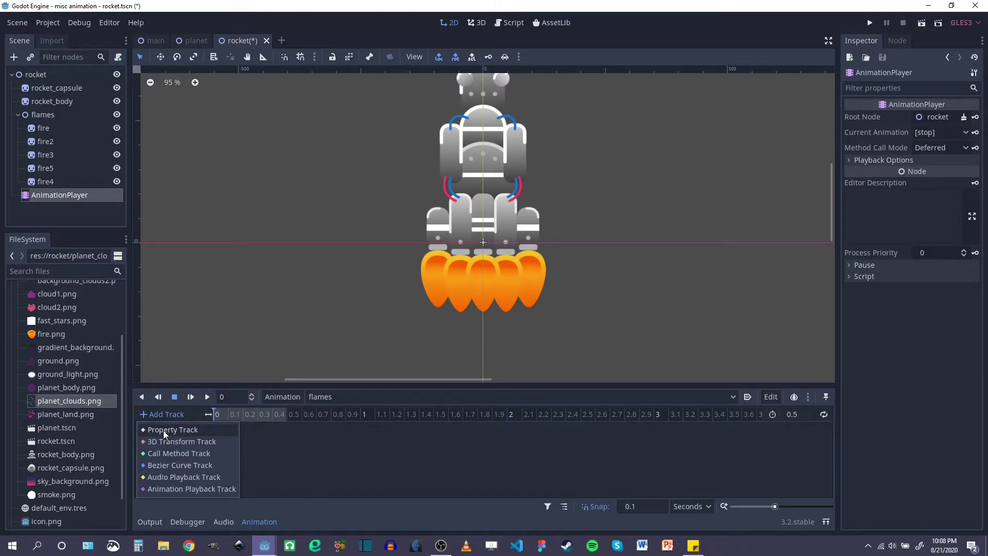
pyautogui.click(163, 431)
pyautogui.click(193, 147)
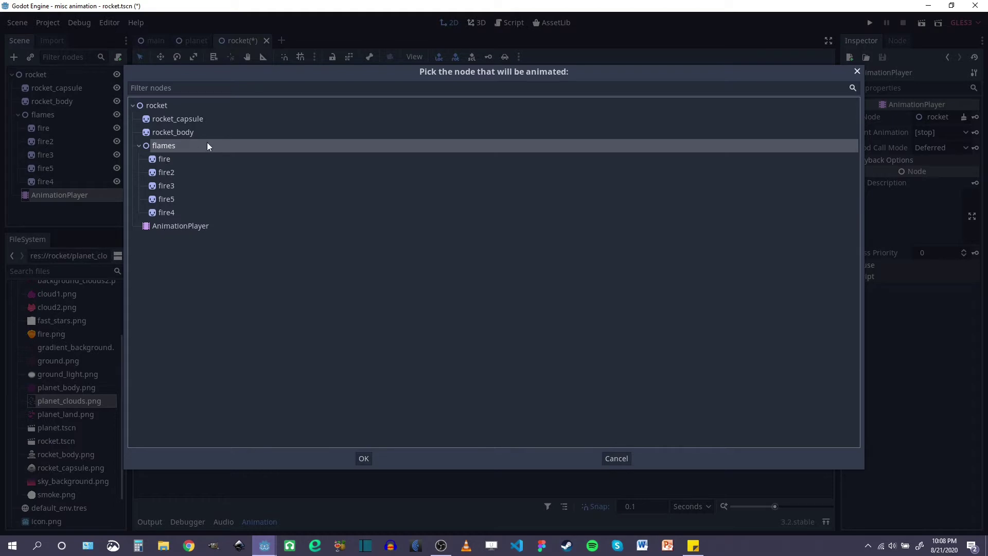
pyautogui.click(364, 458)
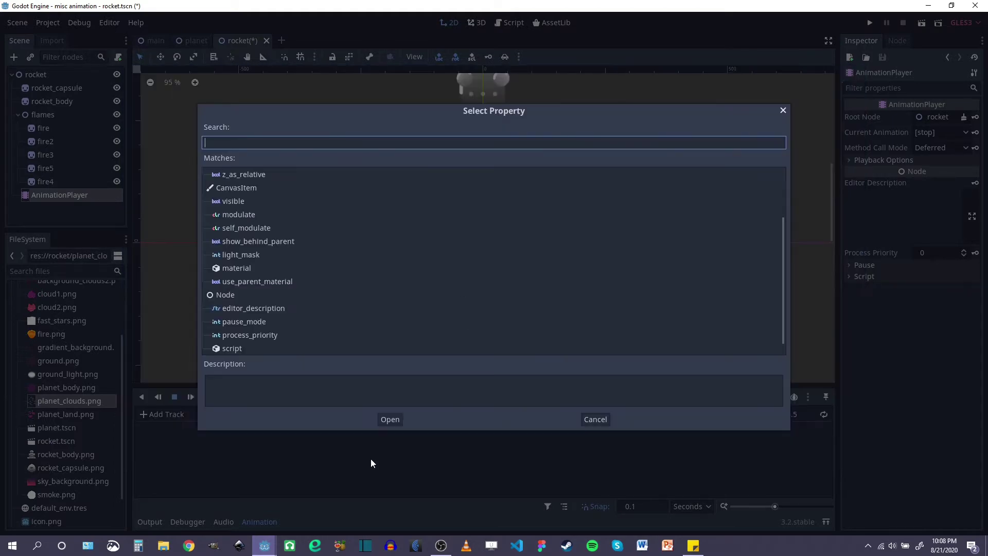
pyautogui.scroll(3, 279, 297)
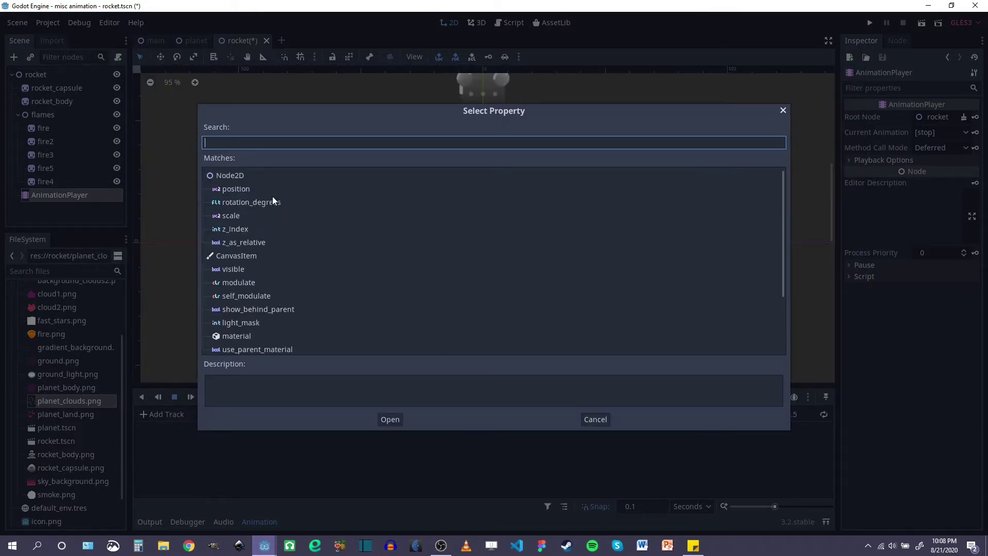
pyautogui.click(230, 216)
pyautogui.click(387, 420)
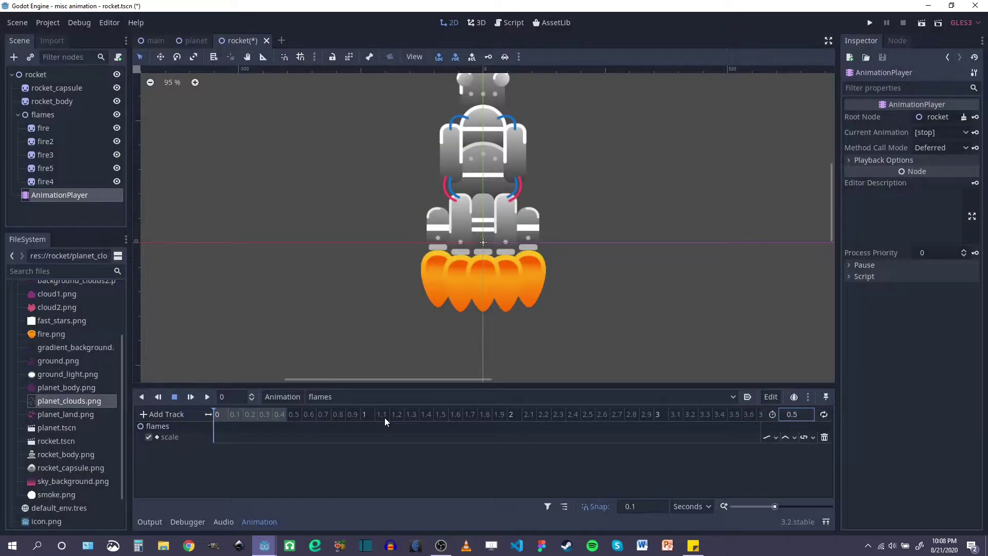
# Insert a keyframe at 0 seconds for the flames node's scale of 1 by 1
pyautogui.click(54, 115)
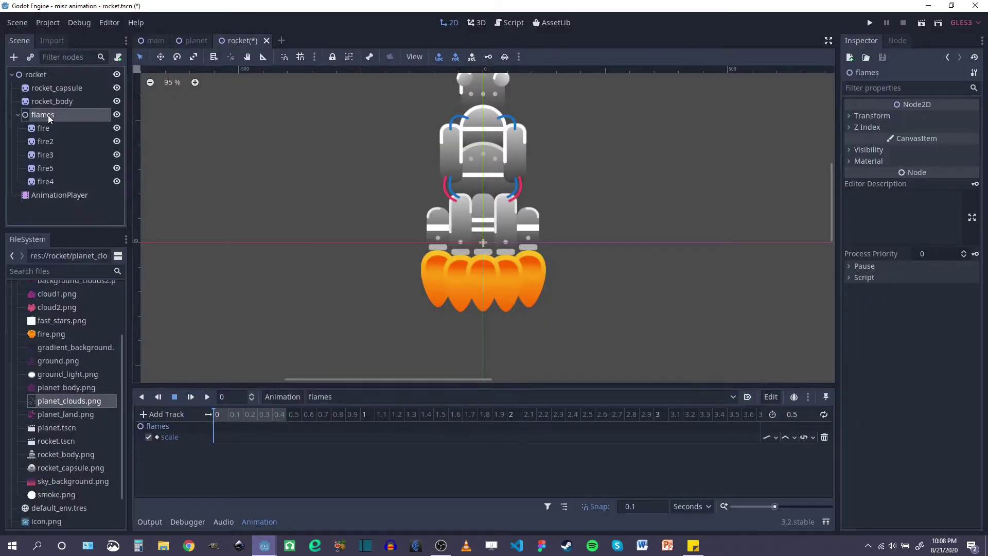
pyautogui.scroll(2, 520, 239)
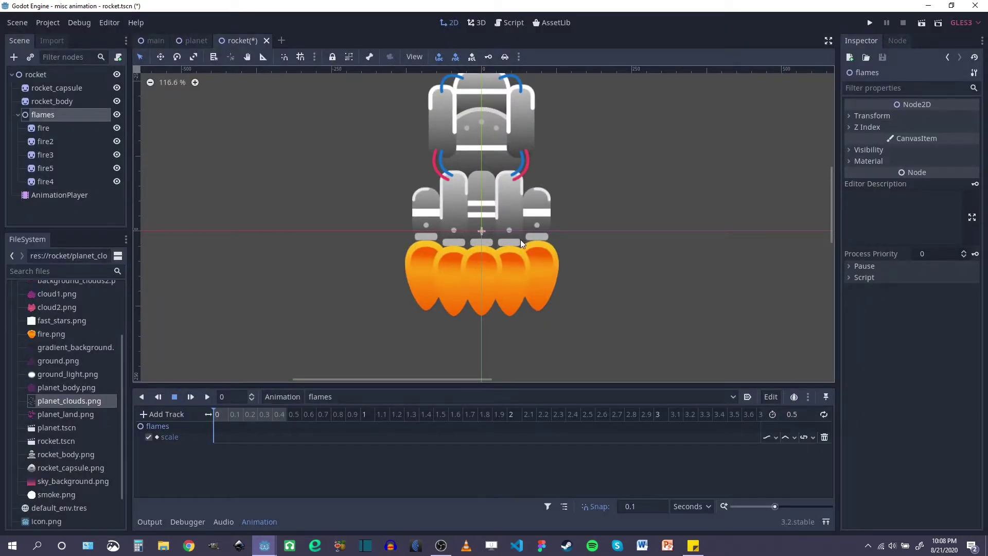
pyautogui.click(853, 117)
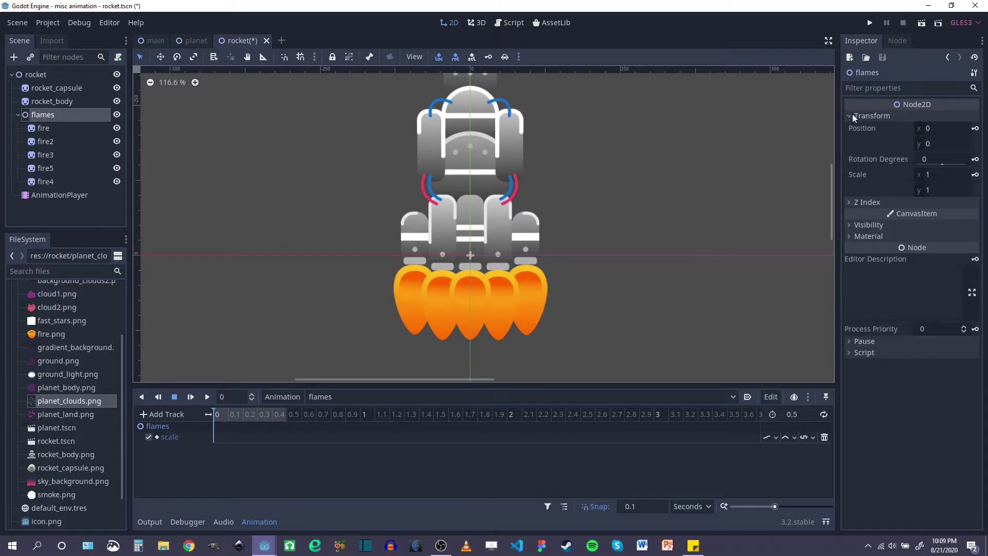
pyautogui.click(976, 175)
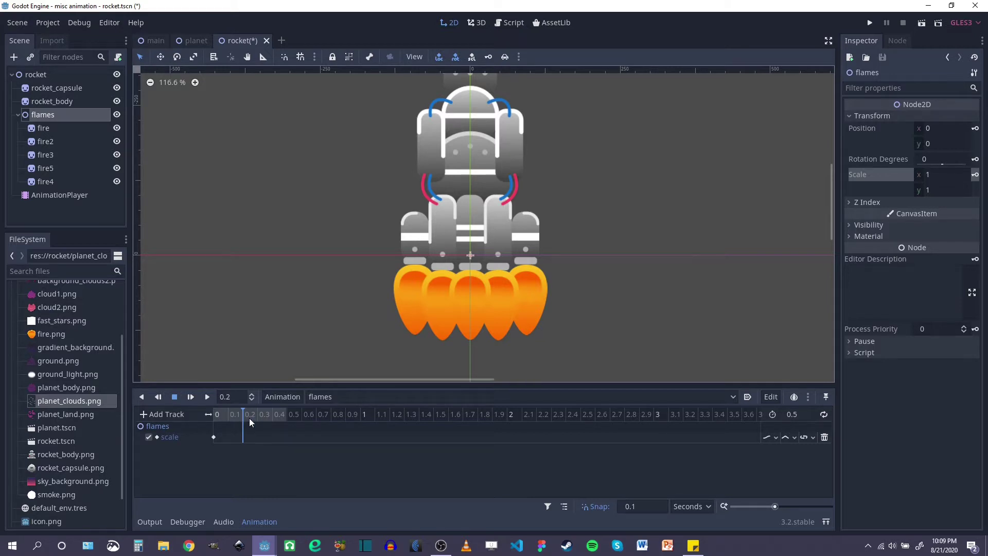
# Set the animation timeline's snap interval to 0.05 seconds
pyautogui.click(642, 506)
pyautogui.press('BackSpace')
pyautogui.write('0')
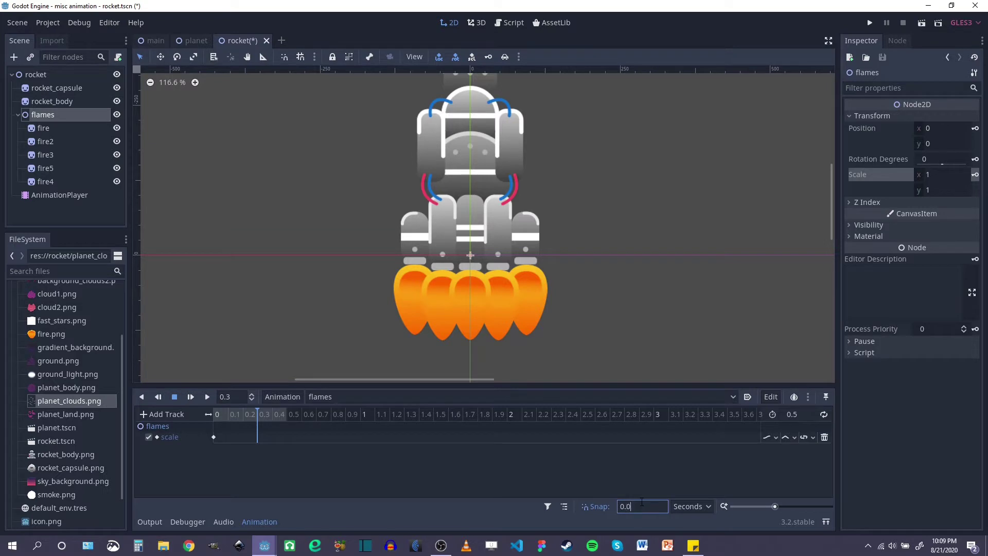
pyautogui.write('5')
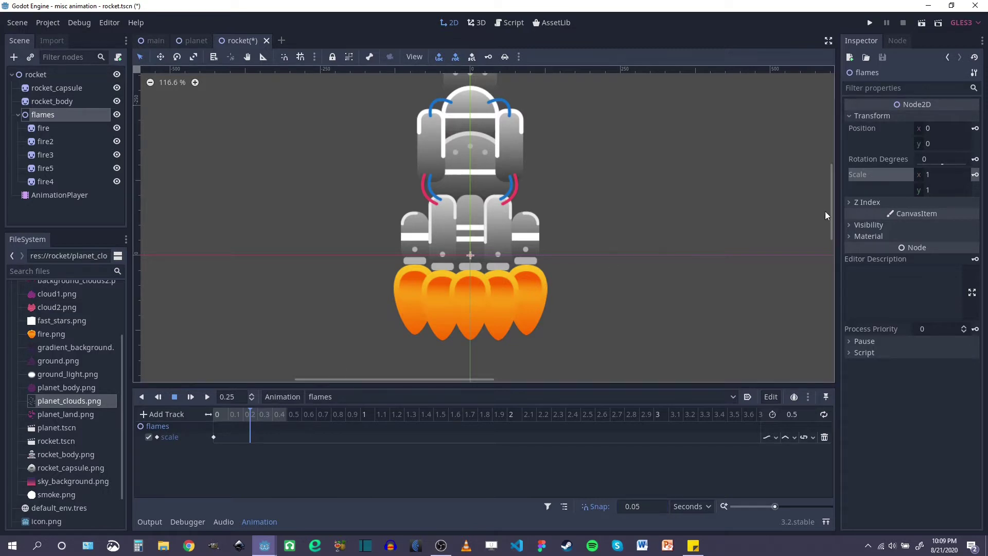
# Set the flames node's vertical scale to 1.2 and key the scale at 0.25 seconds
pyautogui.click(938, 191)
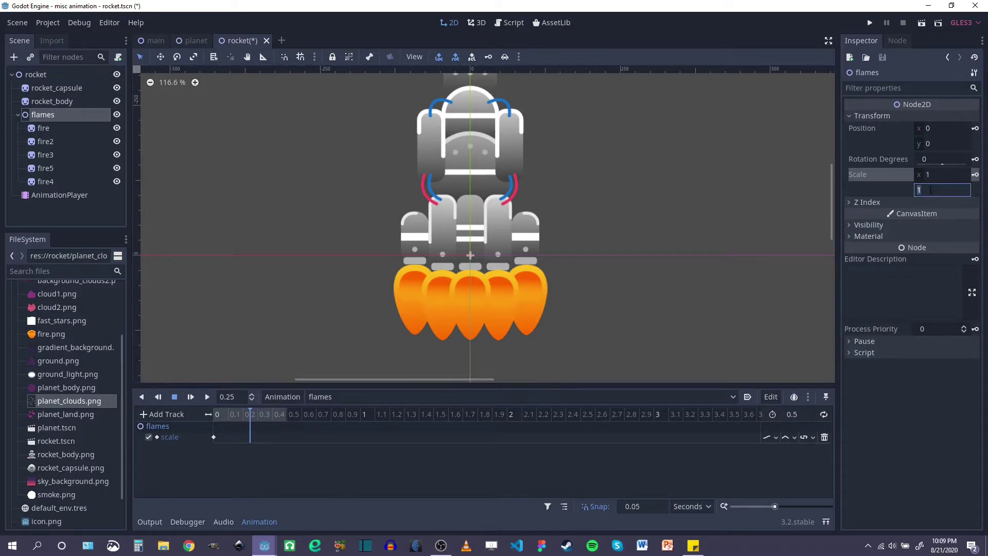
pyautogui.write('1.2')
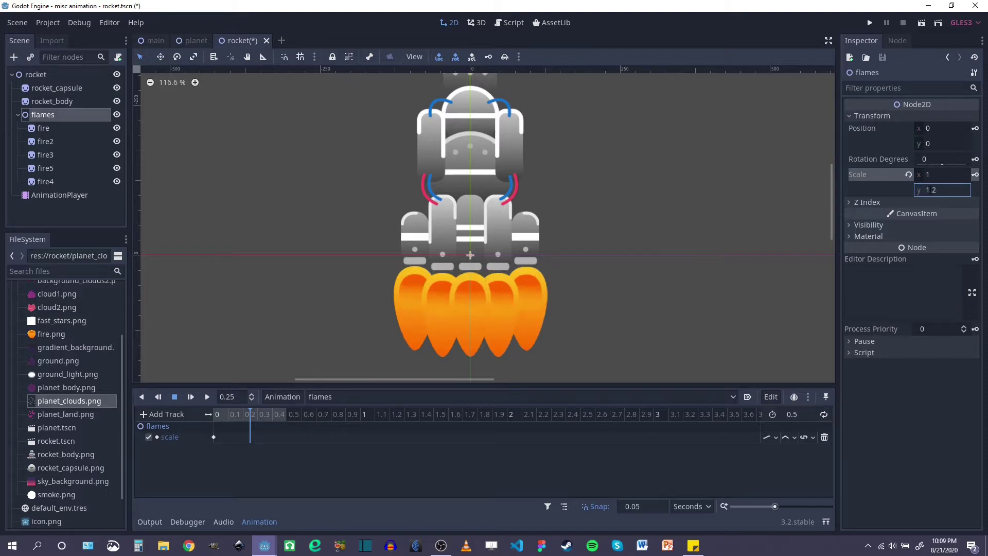
pyautogui.press('Return')
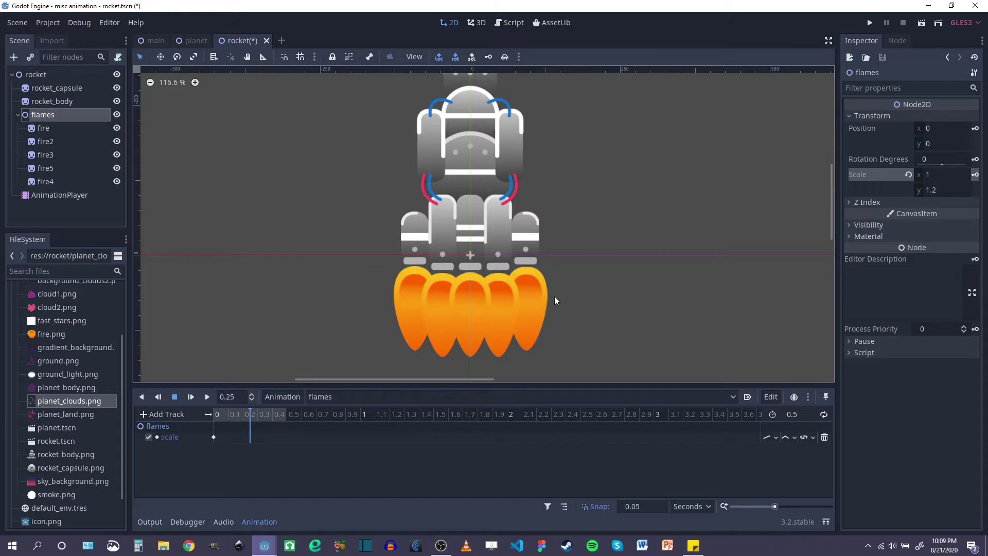
pyautogui.click(975, 174)
# Enable looping and autoplay on load for the flames animation
pyautogui.moveTo(255, 419); pyautogui.dragTo(207, 415)
pyautogui.click(823, 415)
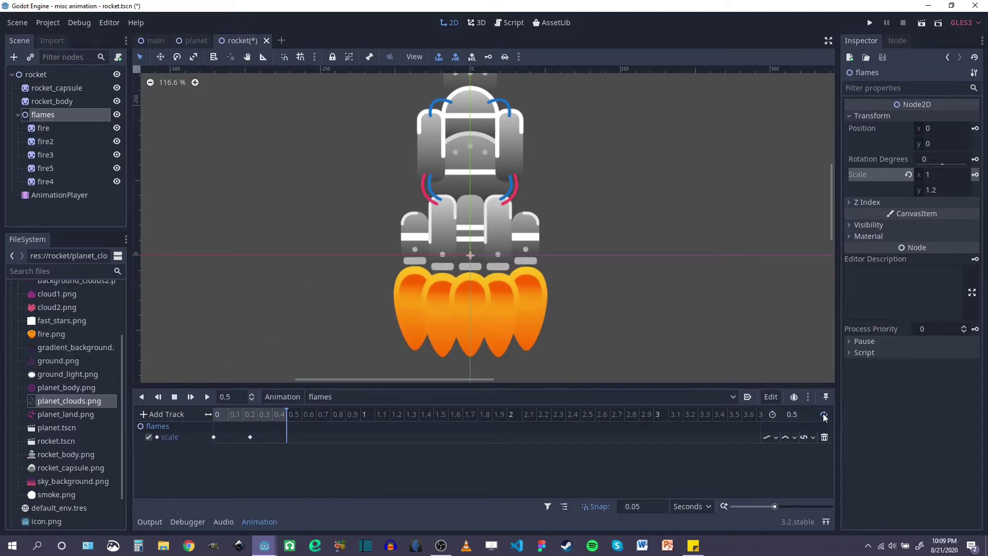
pyautogui.click(750, 397)
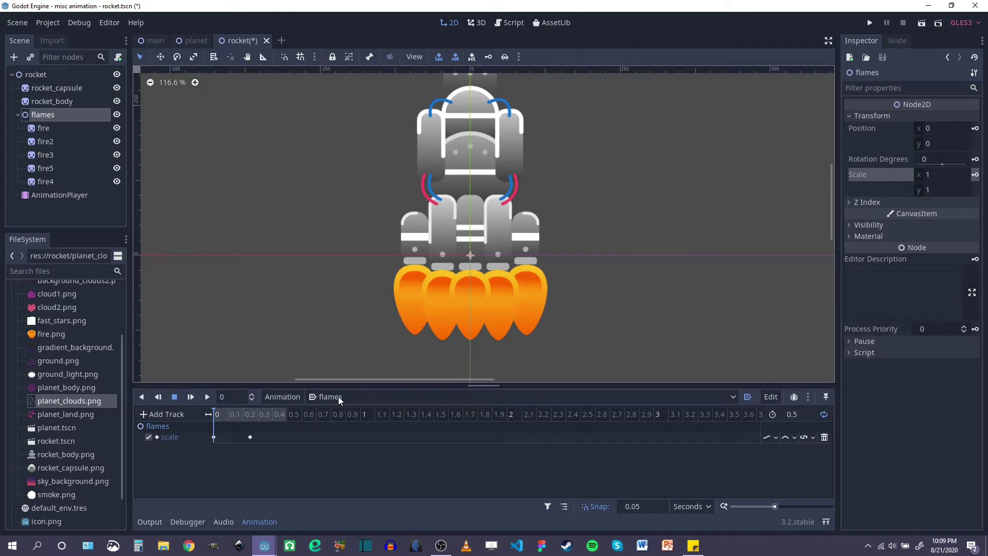
# Play the flames animation to examine its speed, stop it, and return the playhead to the start
pyautogui.click(190, 397)
pyautogui.scroll(-5, 551, 292)
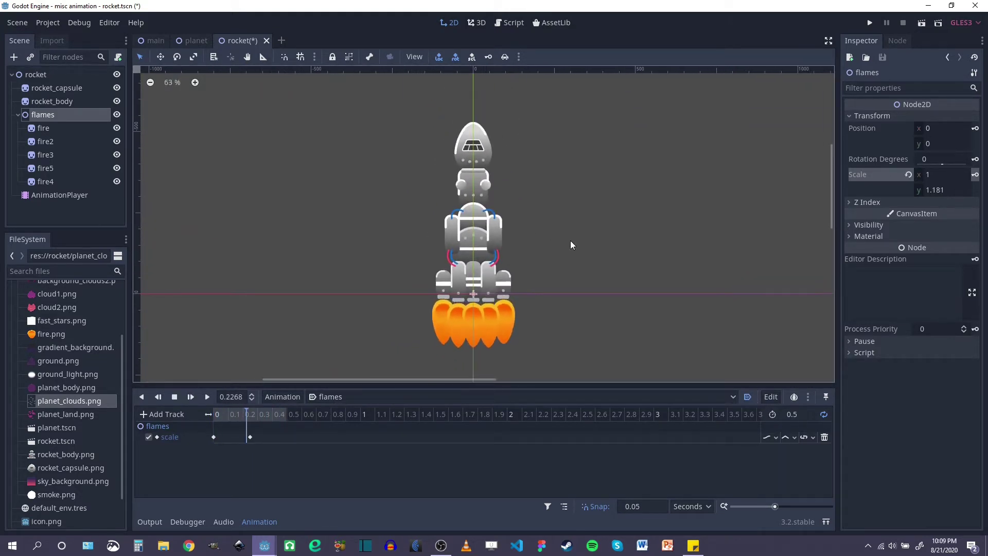
pyautogui.scroll(2, 498, 325)
pyautogui.scroll(2, 499, 326)
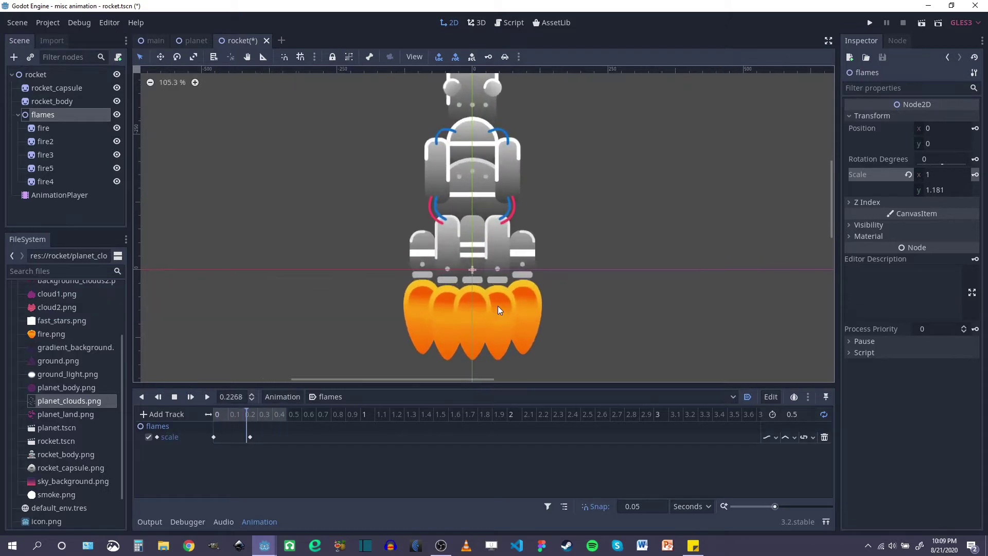
pyautogui.click(174, 397)
pyautogui.click(275, 415)
pyautogui.moveTo(277, 415); pyautogui.dragTo(208, 415)
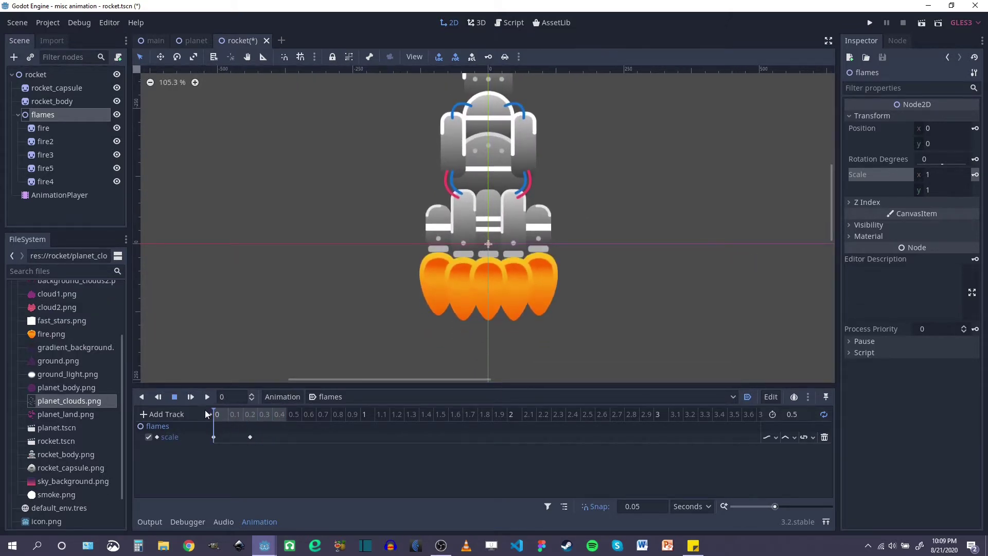
# Shorten the flames animation to 0.4 seconds and move its second scale keyframe to 0.2 seconds
pyautogui.click(788, 415)
pyautogui.press('BackSpace')
pyautogui.write('4')
pyautogui.press('Return')
pyautogui.moveTo(250, 438); pyautogui.dragTo(243, 437)
# Play back the shortened flames animation, return the playhead to 0 seconds, and save the rocket scene
pyautogui.click(190, 398)
pyautogui.scroll(-1, 551, 288)
pyautogui.scroll(-5, 551, 288)
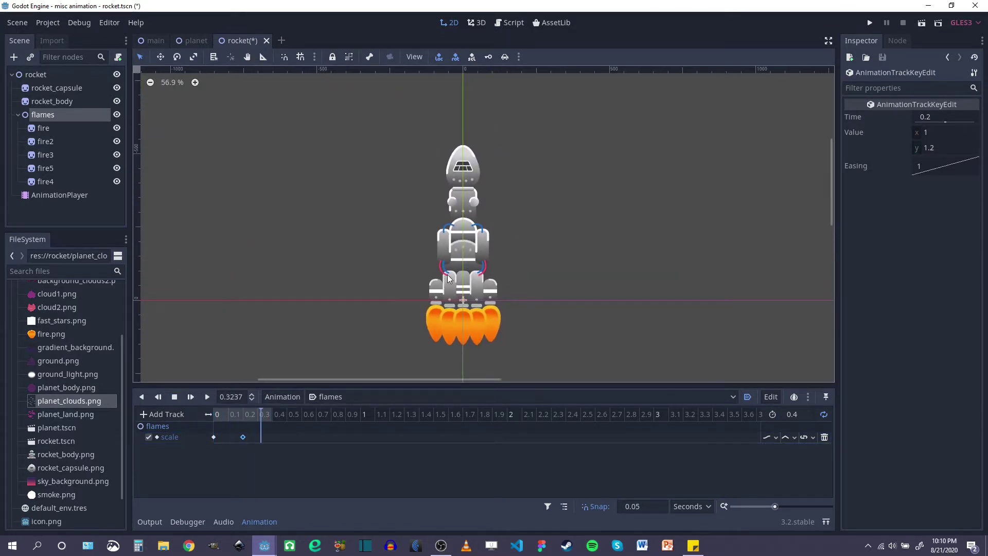
pyautogui.click(175, 398)
pyautogui.moveTo(261, 419); pyautogui.dragTo(213, 419)
pyautogui.hotkey('ctrl', 's')
# Hide the flames node and slightly reduce the height of the animation editor area
pyautogui.scroll(2, 468, 308)
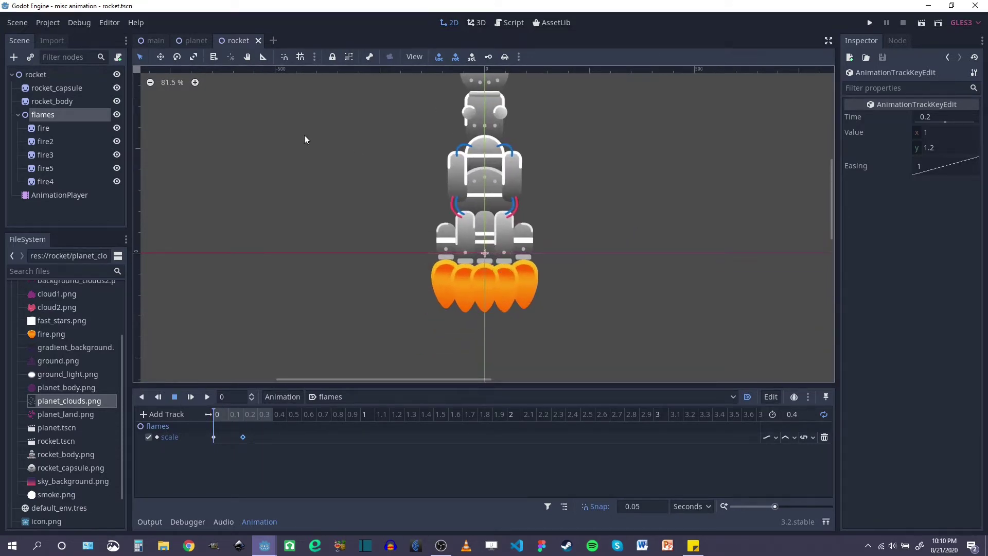
pyautogui.click(117, 114)
pyautogui.scroll(-1, 490, 209)
pyautogui.scroll(-1, 486, 203)
pyautogui.keyDown('ctrl'); pyautogui.scroll(2, 483, 199); pyautogui.keyUp('ctrl')
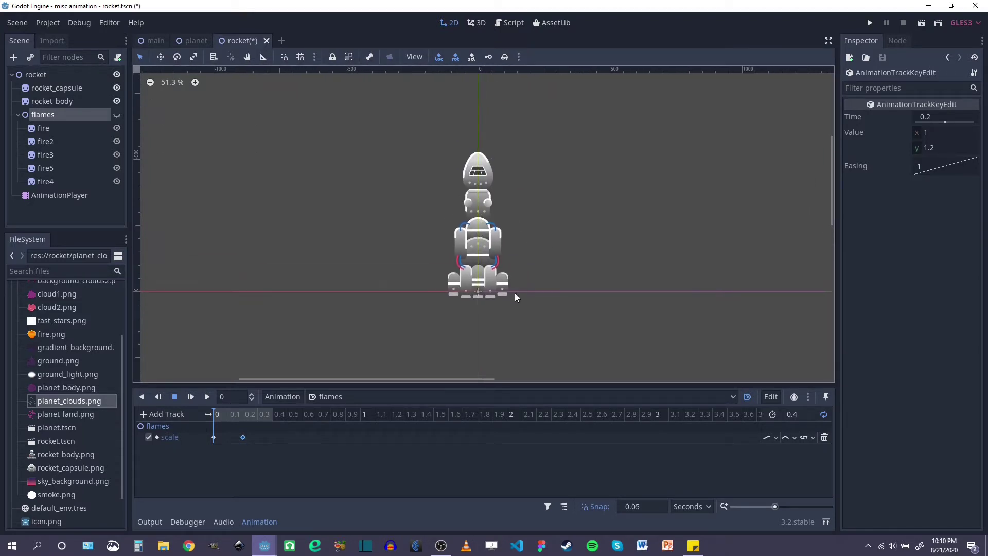
pyautogui.moveTo(480, 389); pyautogui.dragTo(480, 400)
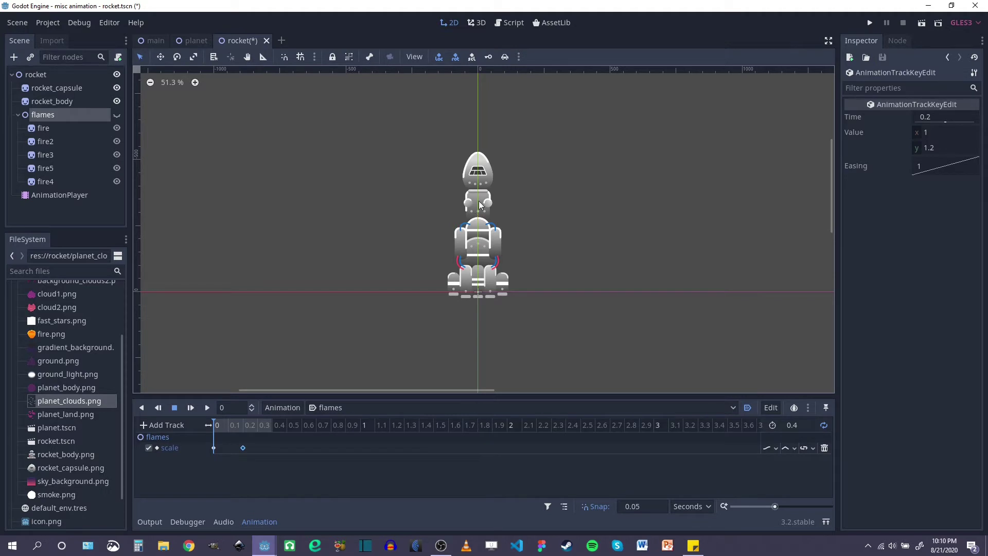
# Save the rocket scene and switch to the main scene
pyautogui.moveTo(479, 201); pyautogui.dragTo(482, 212, button='middle')
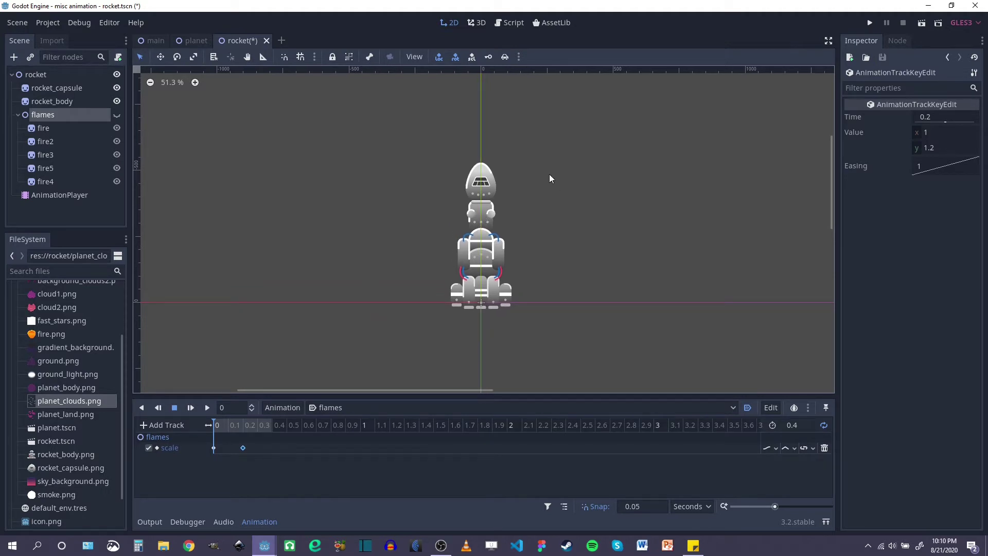
pyautogui.hotkey('ctrl', 's')
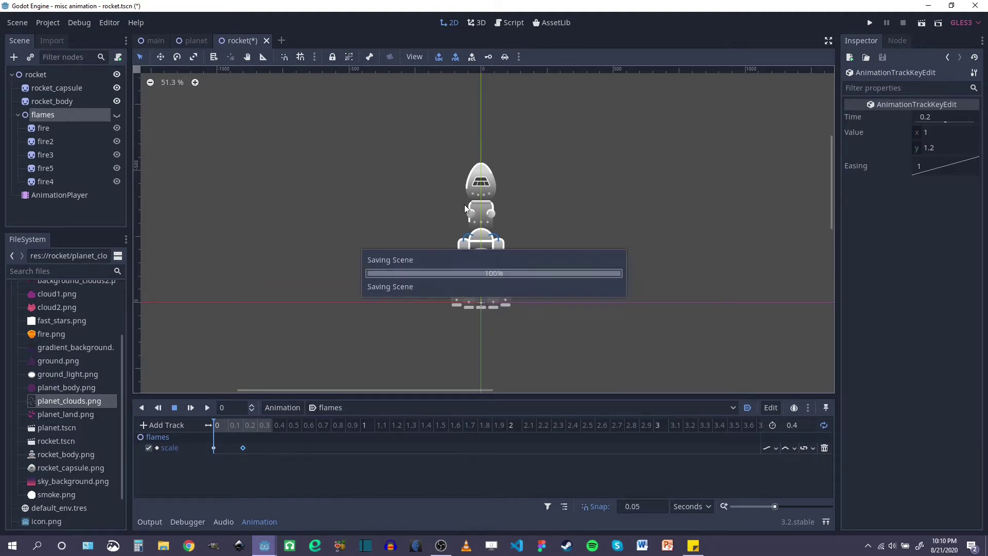
pyautogui.click(155, 41)
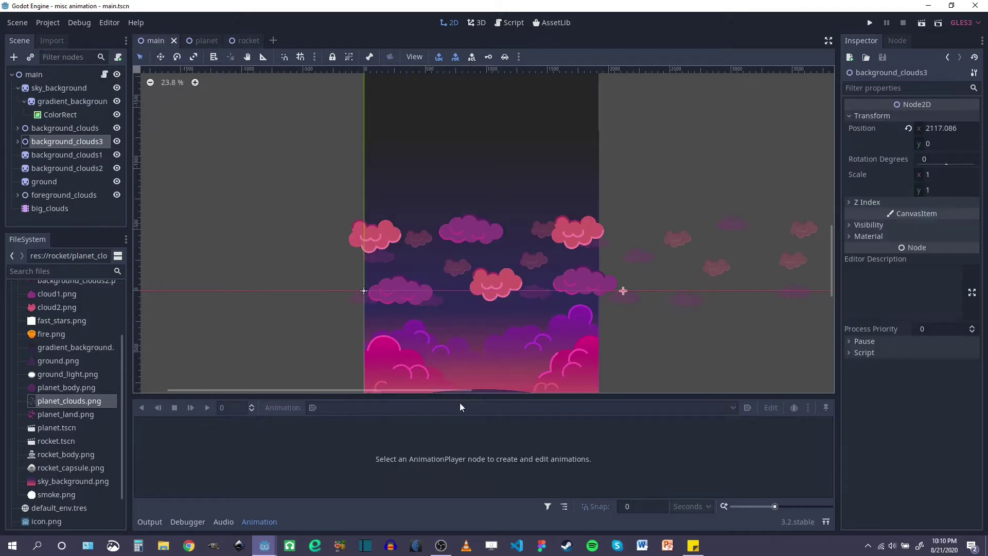
# Collapse the animation editor and give the scene tree more height
pyautogui.click(259, 522)
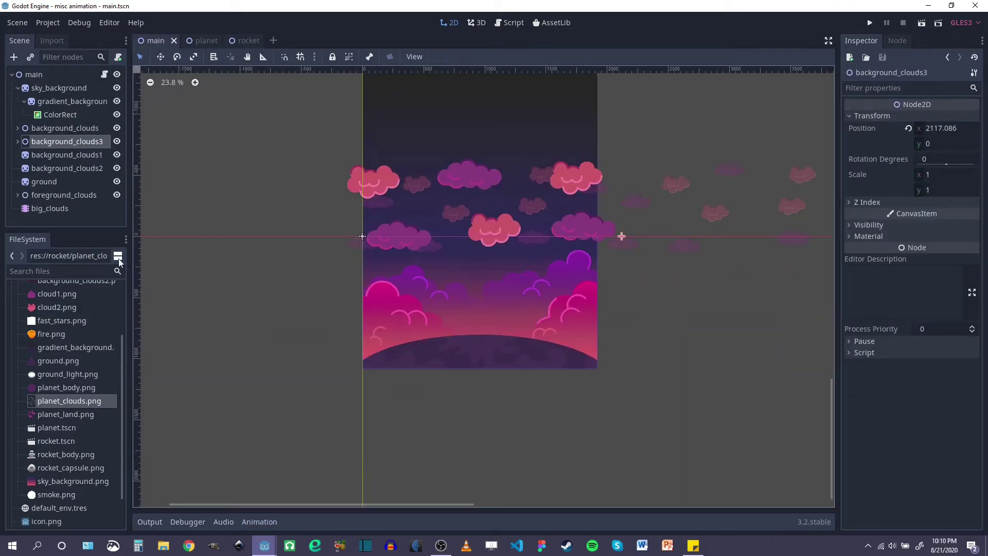
pyautogui.moveTo(72, 227); pyautogui.dragTo(72, 366)
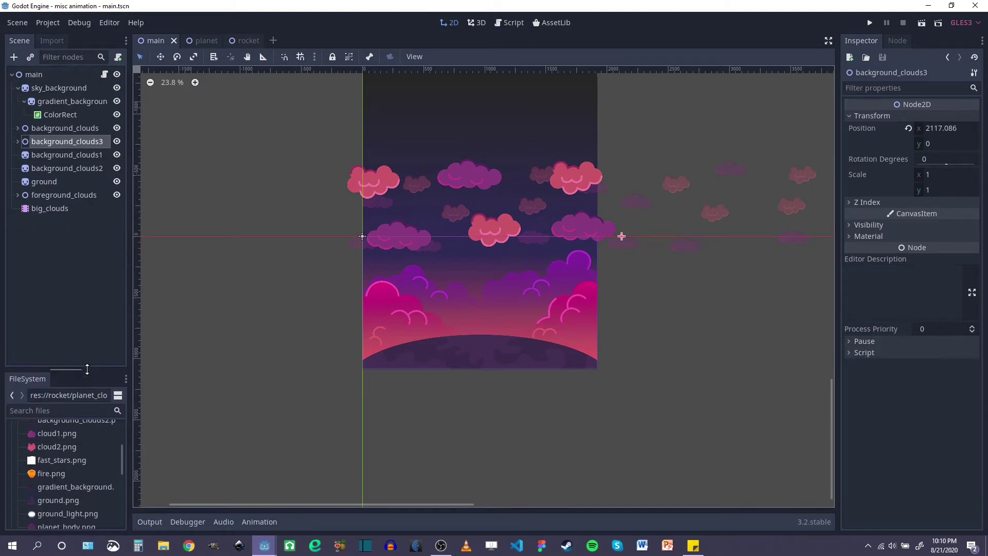
# Instance the rocket/rocket.tscn scene as a child of the main node
pyautogui.rightClick(33, 76)
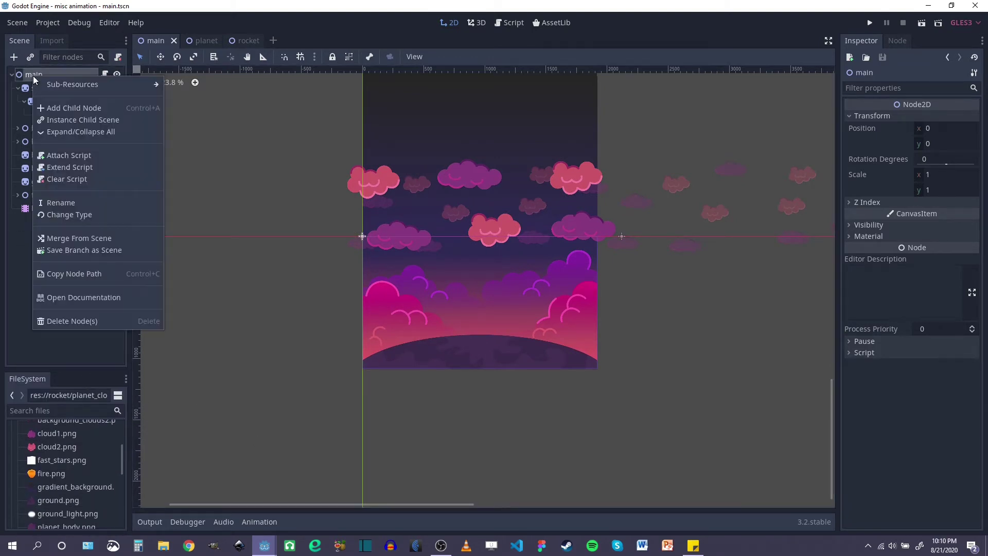
pyautogui.click(85, 121)
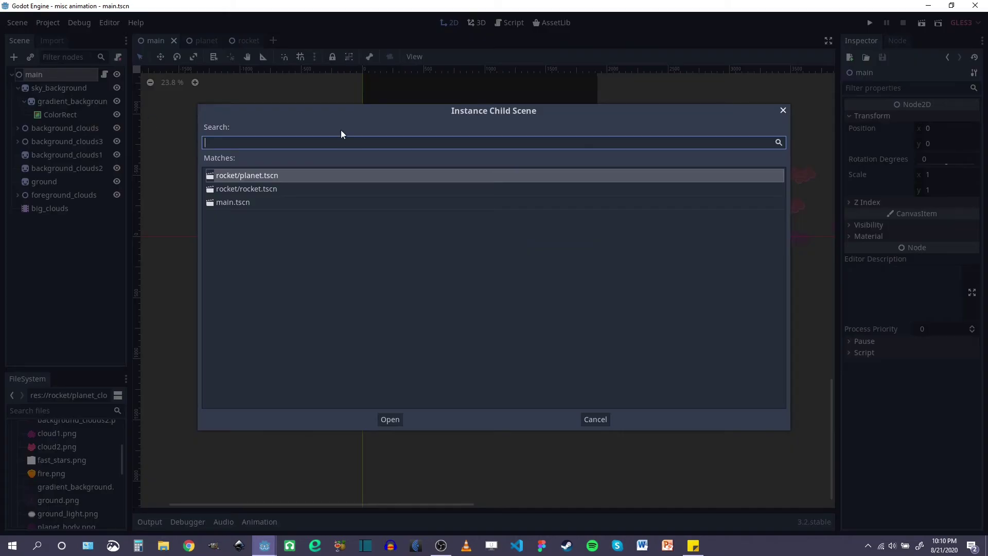
pyautogui.click(244, 190)
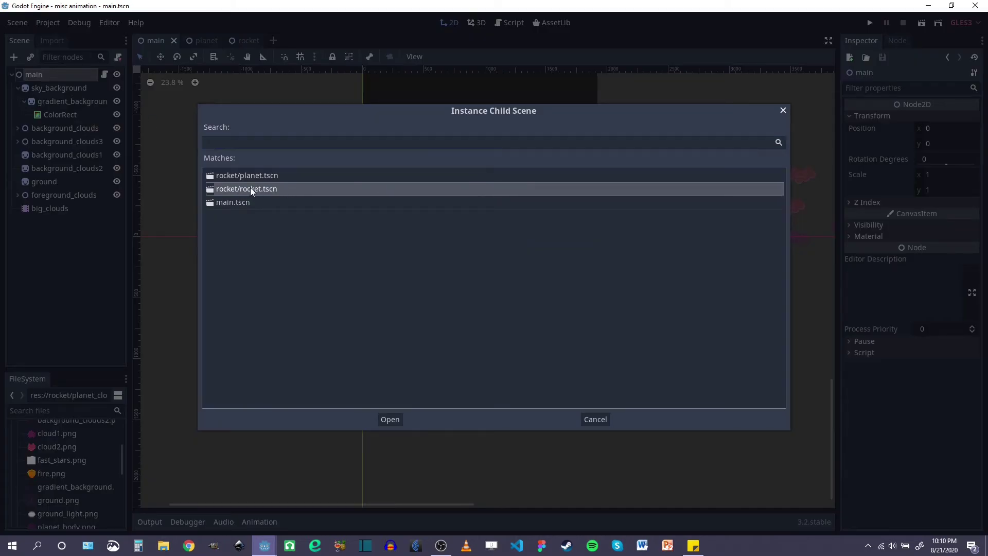
pyautogui.doubleClick(250, 190)
# Move the rocket so it stands at the horizontal centre of the scene on the crest of the ground
pyautogui.scroll(5, 455, 240)
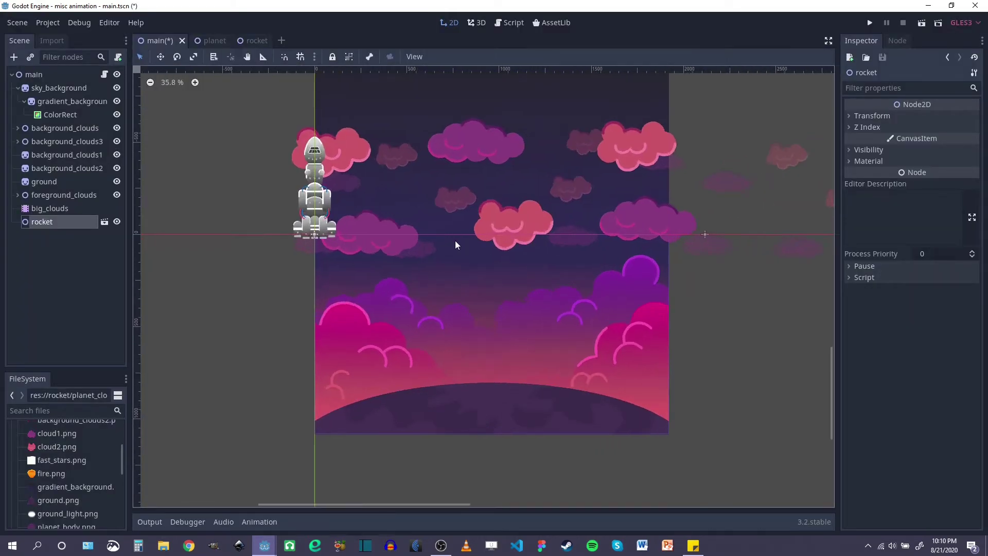
pyautogui.click(161, 58)
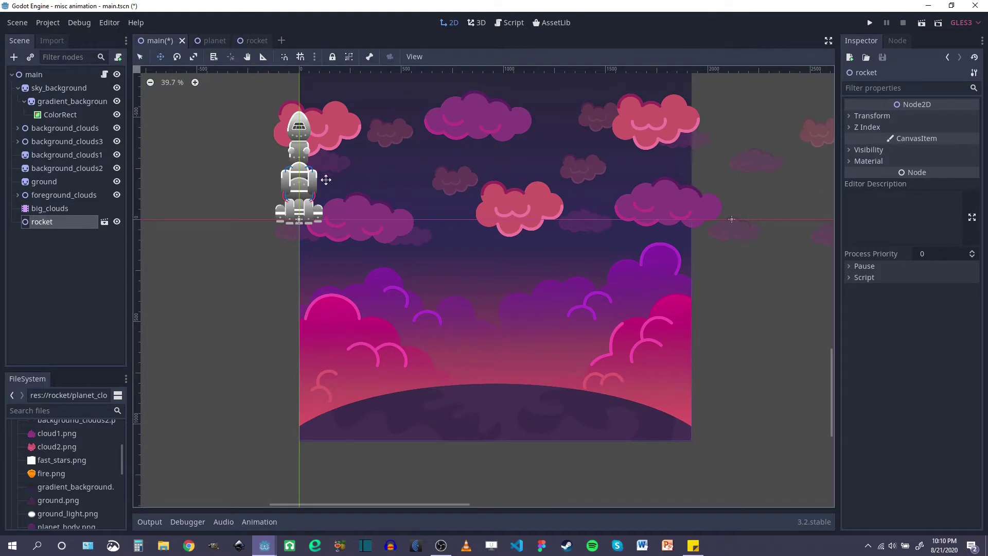
pyautogui.moveTo(313, 178); pyautogui.dragTo(507, 349)
pyautogui.scroll(2, 503, 344)
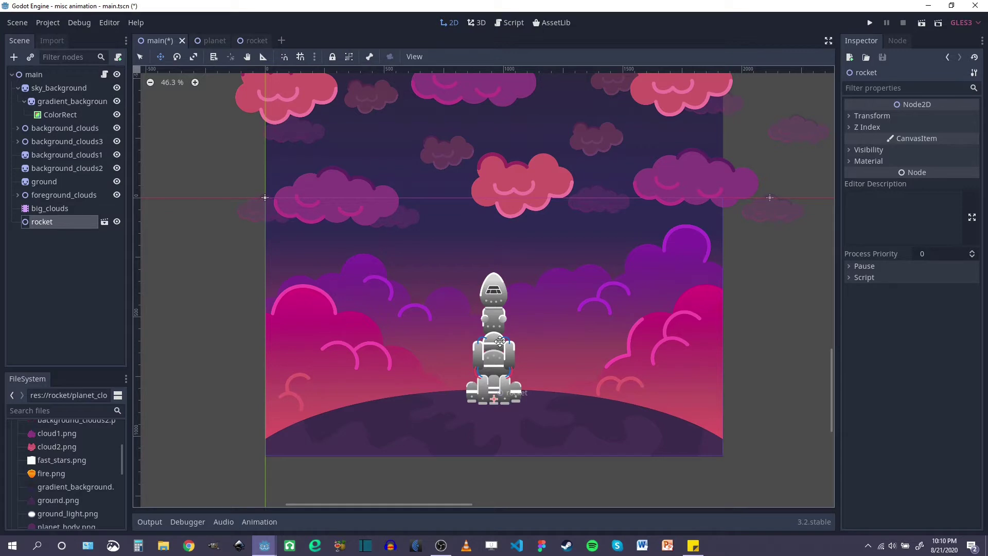
# Reorder the node tree so foreground_clouds comes after the rocket and is drawn in front of it
pyautogui.click(63, 195)
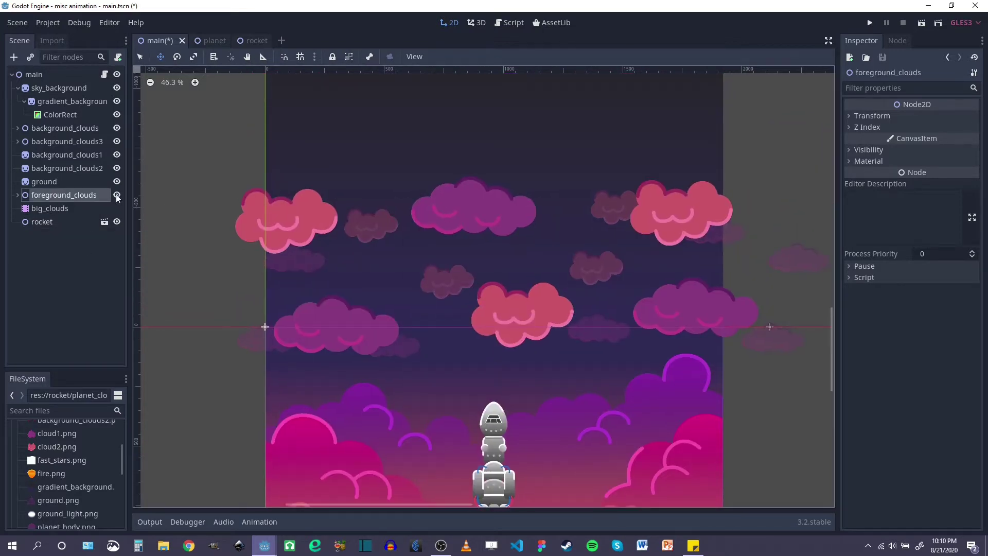
pyautogui.scroll(-4, 347, 300)
pyautogui.scroll(1, 471, 260)
pyautogui.moveTo(51, 195); pyautogui.dragTo(44, 228)
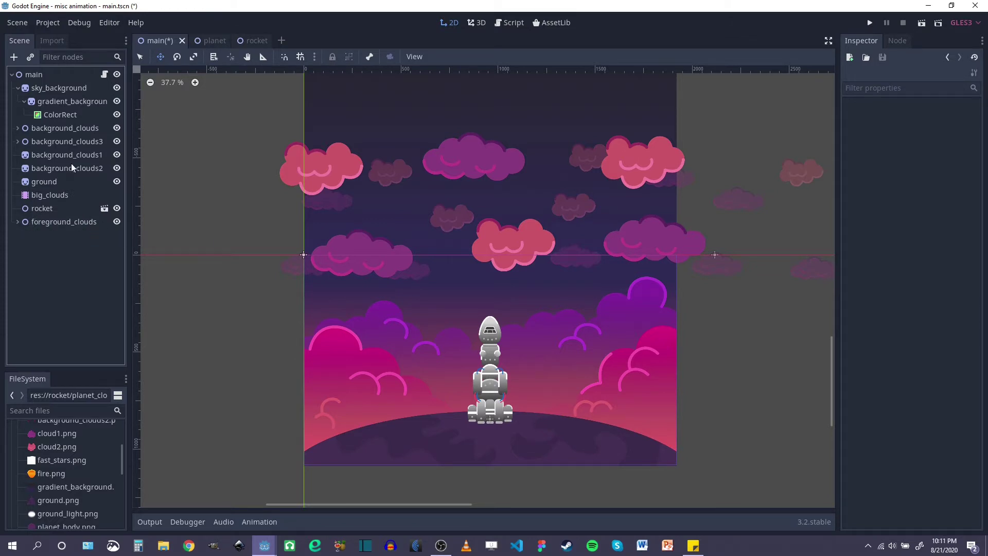
# Try to move the rocket upward from its launch spot, undoing the accidental shift of foreground_clouds
pyautogui.click(35, 221)
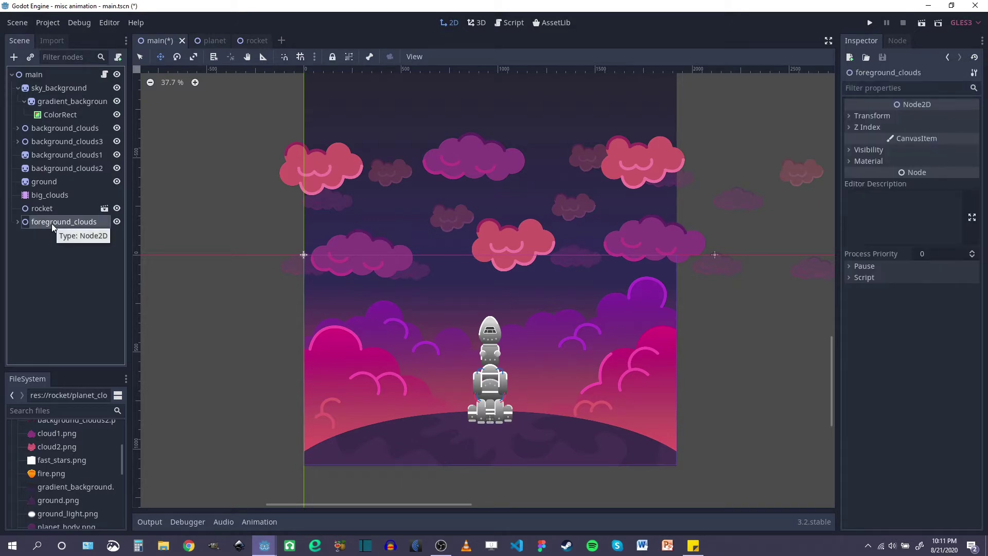
pyautogui.moveTo(489, 399); pyautogui.dragTo(485, 388)
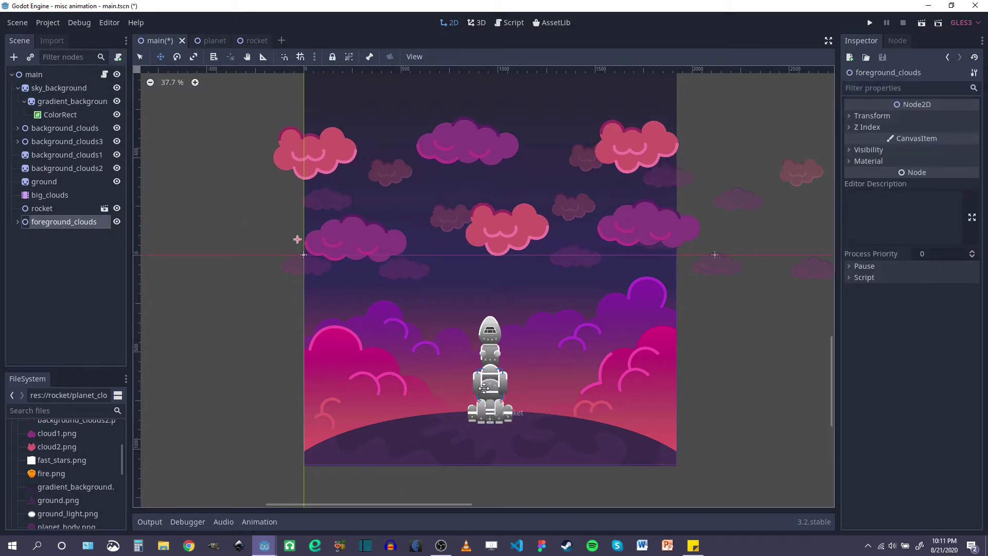
pyautogui.hotkey('ctrl', 'z')
pyautogui.click(82, 208)
pyautogui.moveTo(512, 388); pyautogui.dragTo(522, 354)
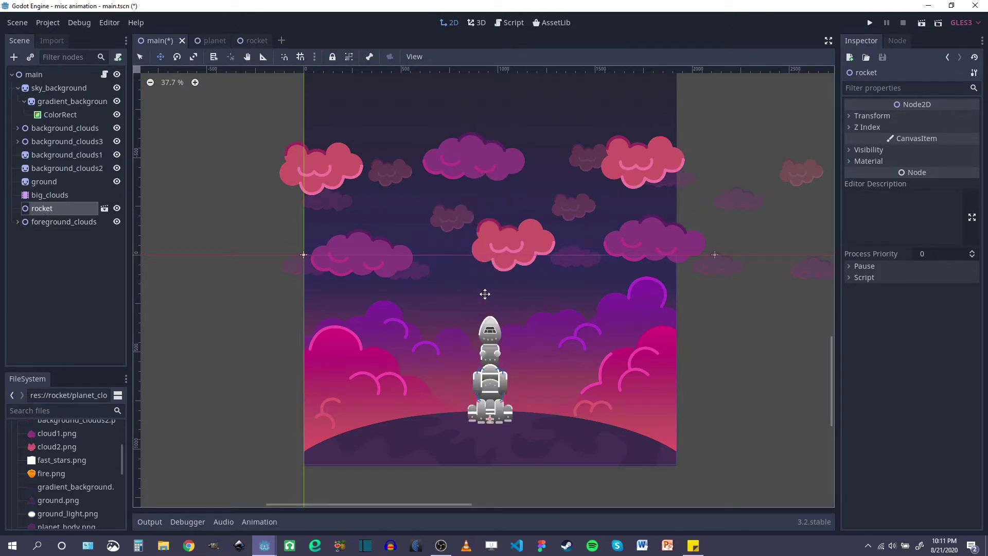
# Add an AnimationPlayer node under the main node and name it rocket_launch
pyautogui.scroll(-6, 492, 302)
pyautogui.scroll(-3, 472, 230)
pyautogui.moveTo(472, 229); pyautogui.dragTo(536, 224, button='middle')
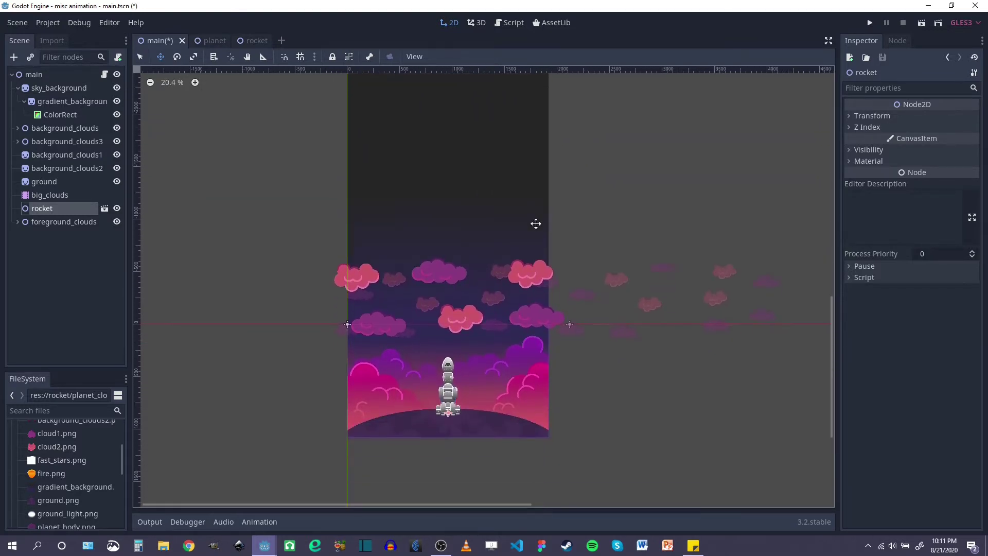
pyautogui.rightClick(43, 76)
pyautogui.click(81, 106)
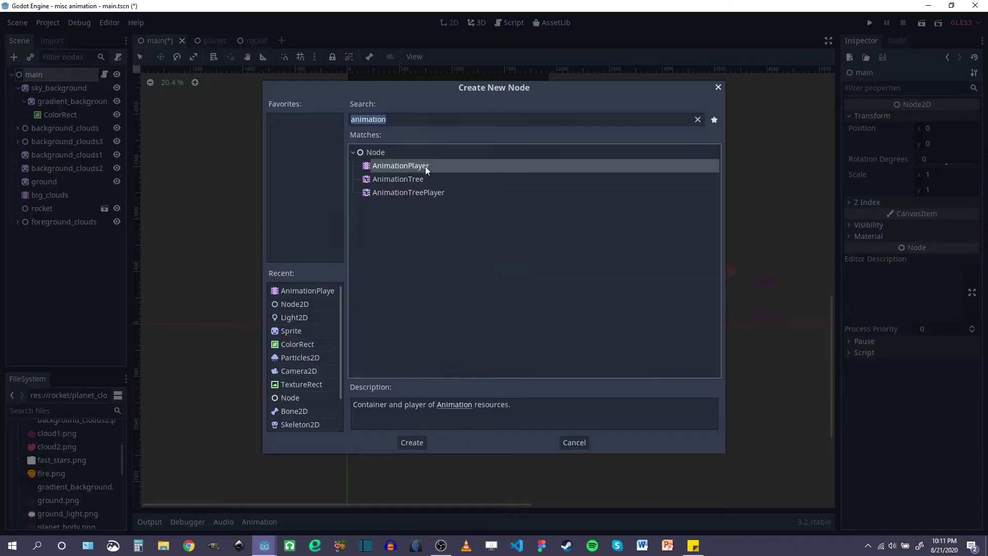
pyautogui.doubleClick(425, 166)
pyautogui.doubleClick(91, 236)
pyautogui.write('rocket_launch')
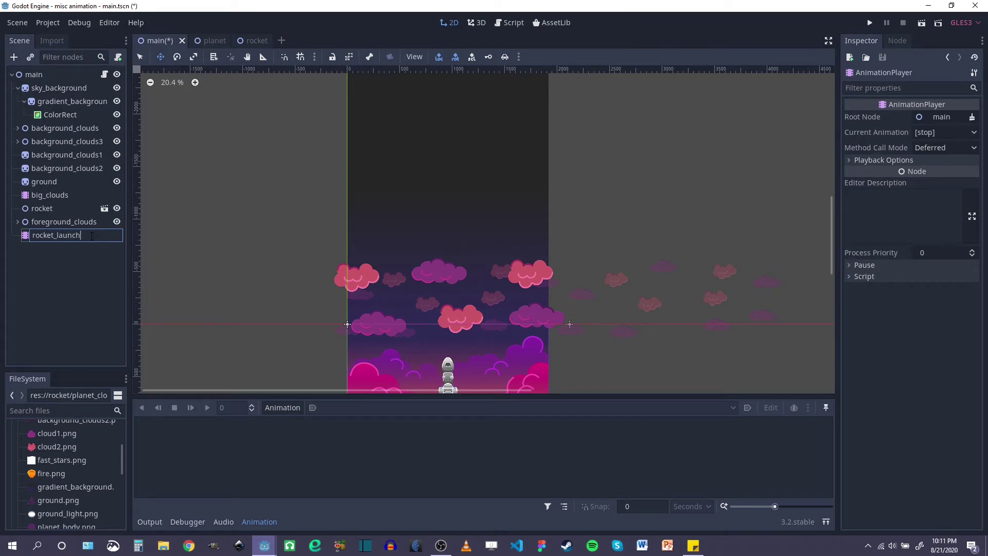
pyautogui.press('Return')
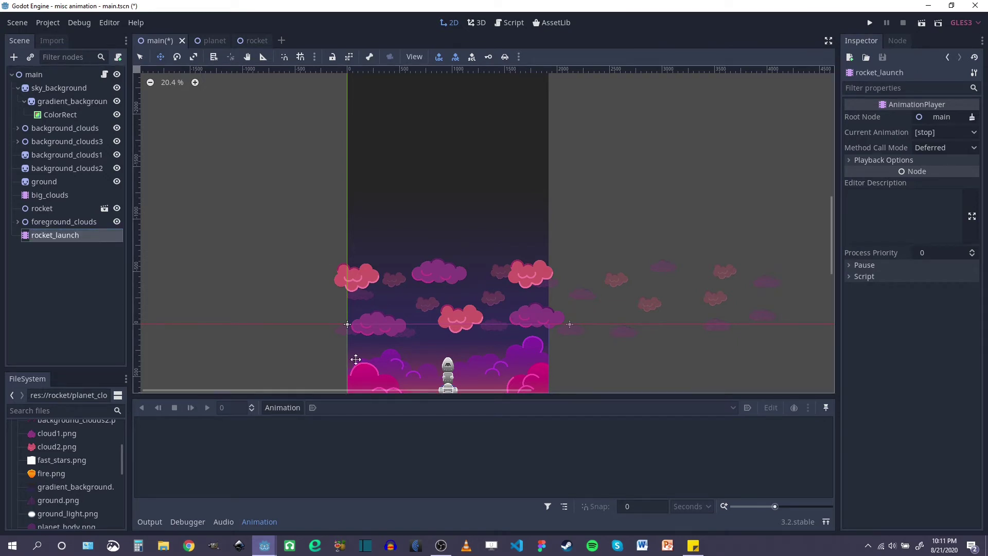
# Create a new animation named launch in the rocket_launch player
pyautogui.click(259, 522)
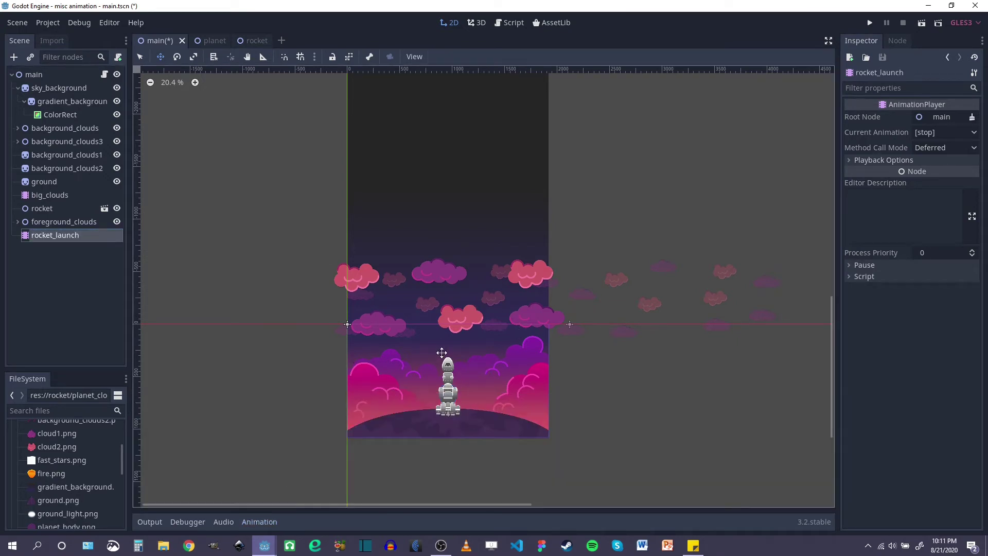
pyautogui.click(64, 240)
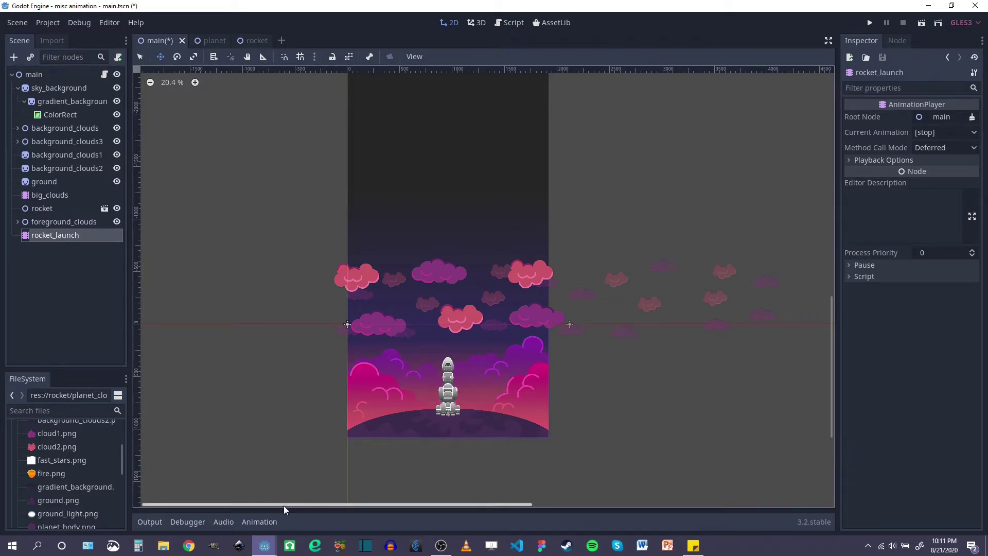
pyautogui.click(259, 521)
pyautogui.scroll(-2, 490, 249)
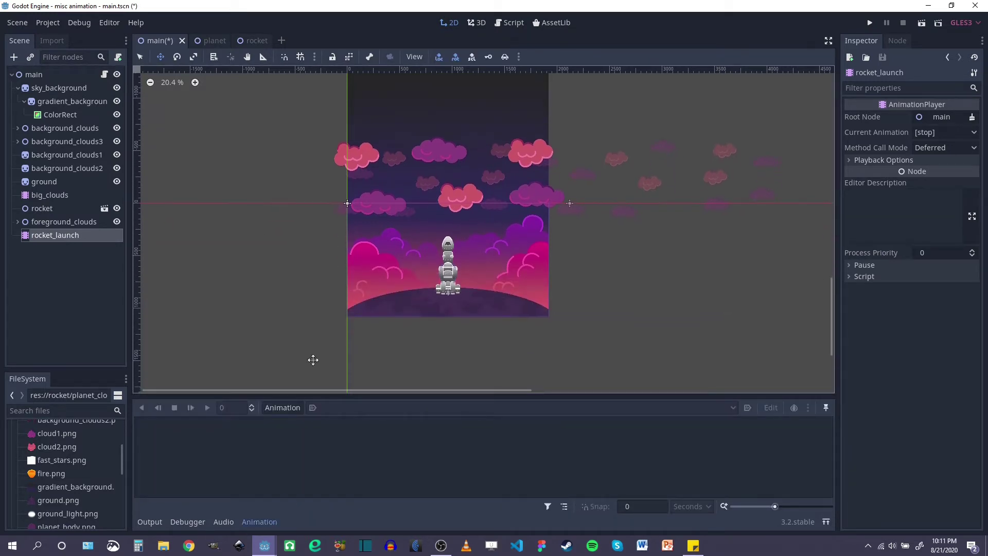
pyautogui.click(282, 409)
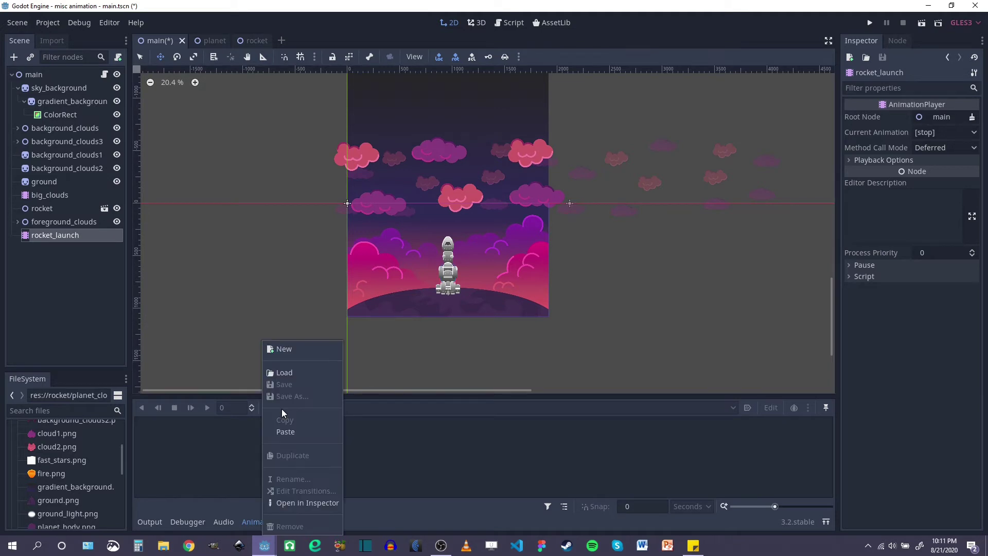
pyautogui.click(288, 347)
pyautogui.write('lauch')
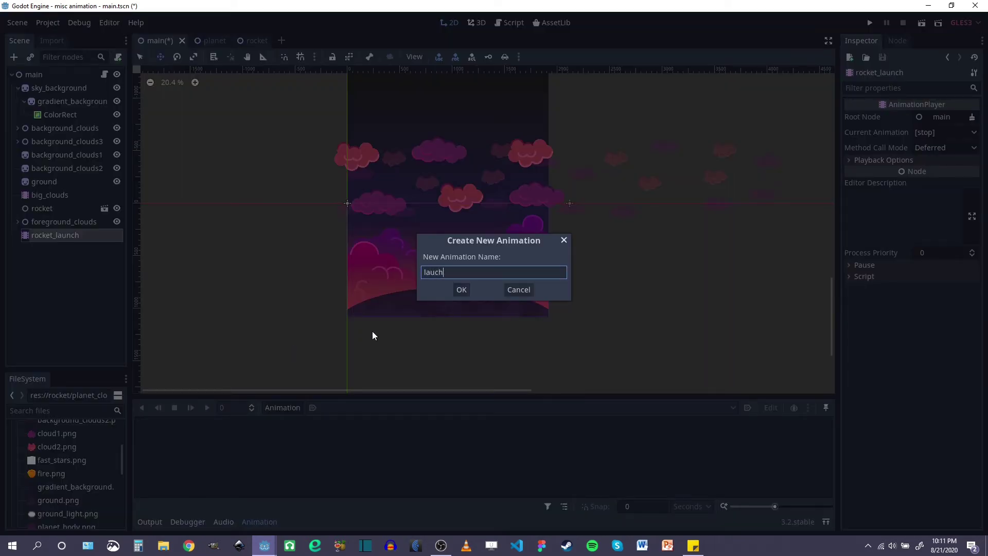
pyautogui.press('BackSpace')
pyautogui.press('BackSpace')
pyautogui.write('nch')
pyautogui.press('Return')
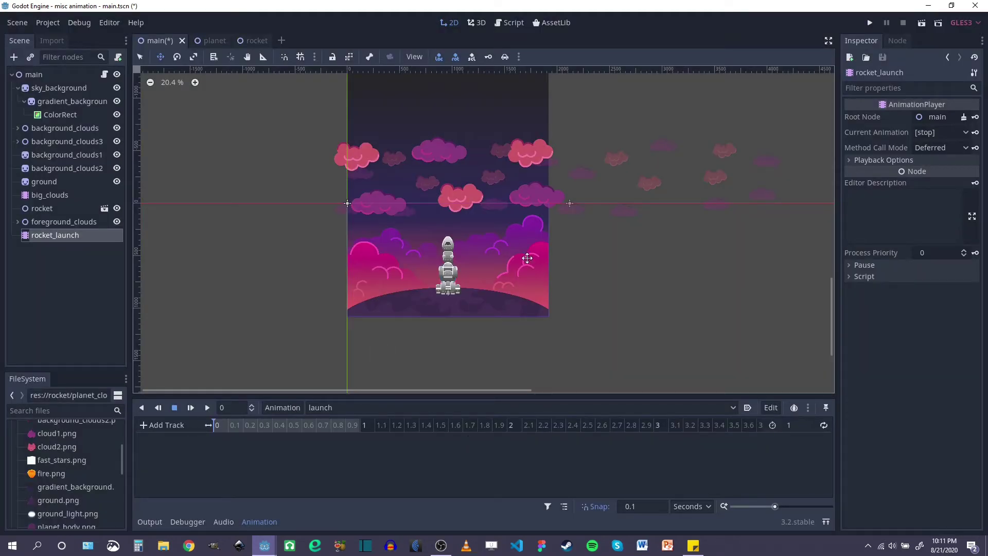
# Set the launch animation's length to 10 seconds and fit its full duration in the timeline
pyautogui.scroll(-3, 427, 161)
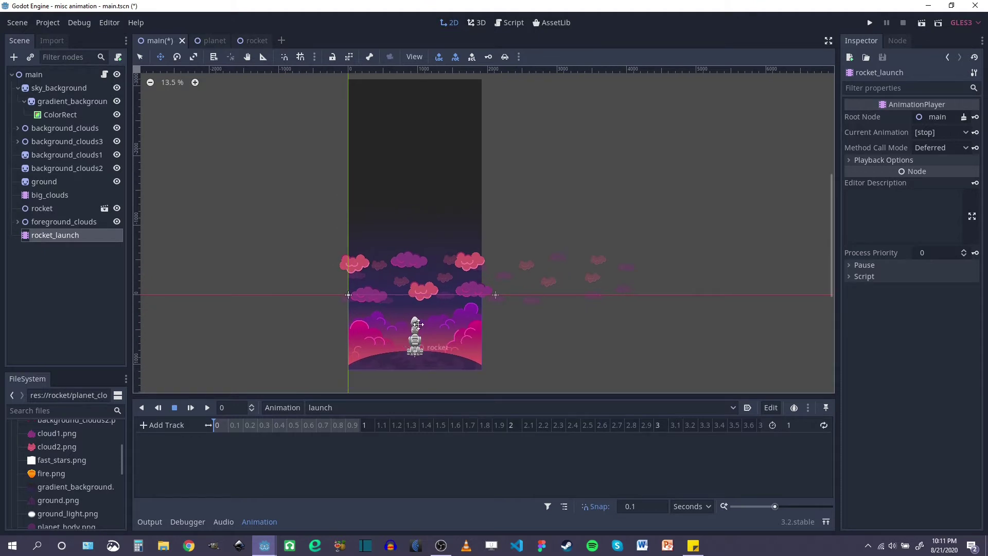
pyautogui.scroll(6, 503, 212)
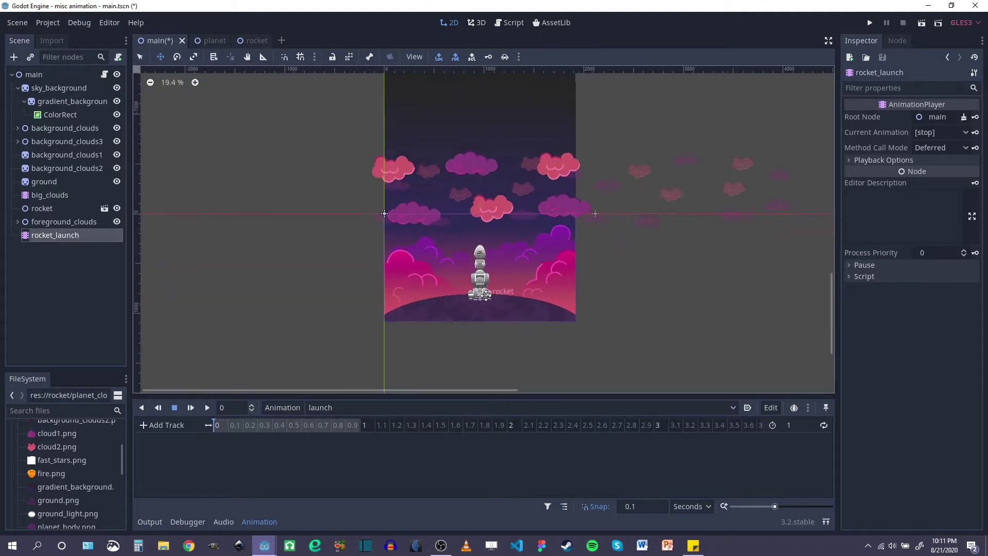
pyautogui.click(795, 425)
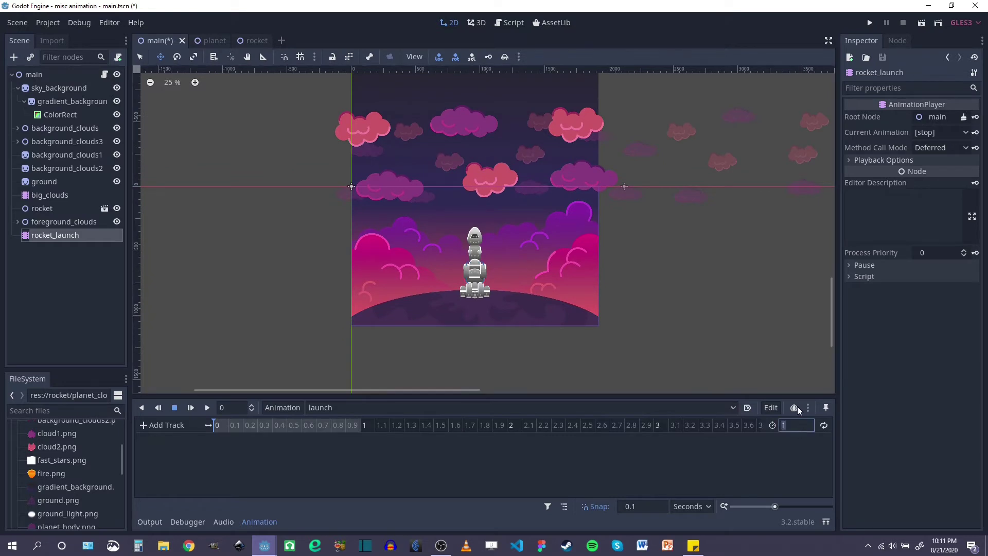
pyautogui.write('10')
pyautogui.press('Return')
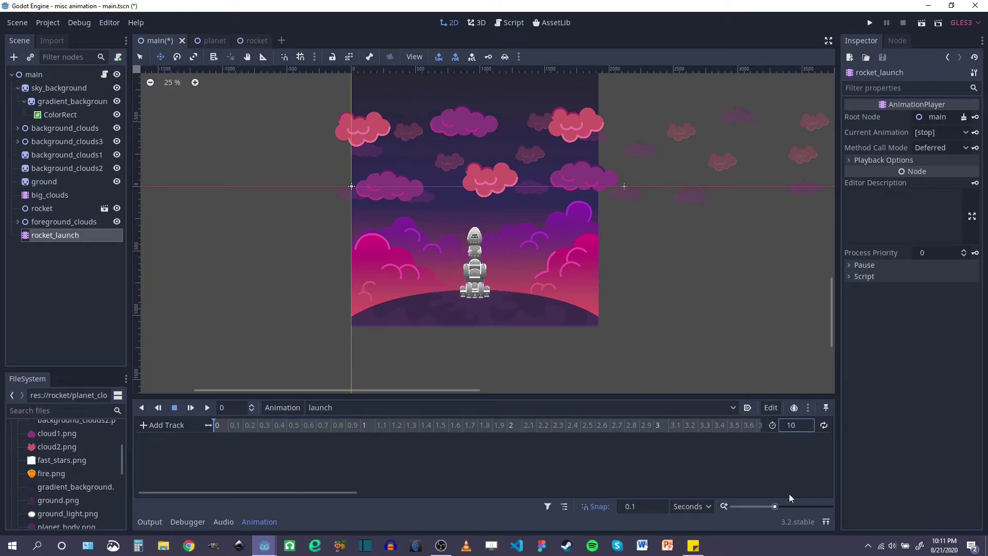
pyautogui.moveTo(776, 510); pyautogui.dragTo(782, 509)
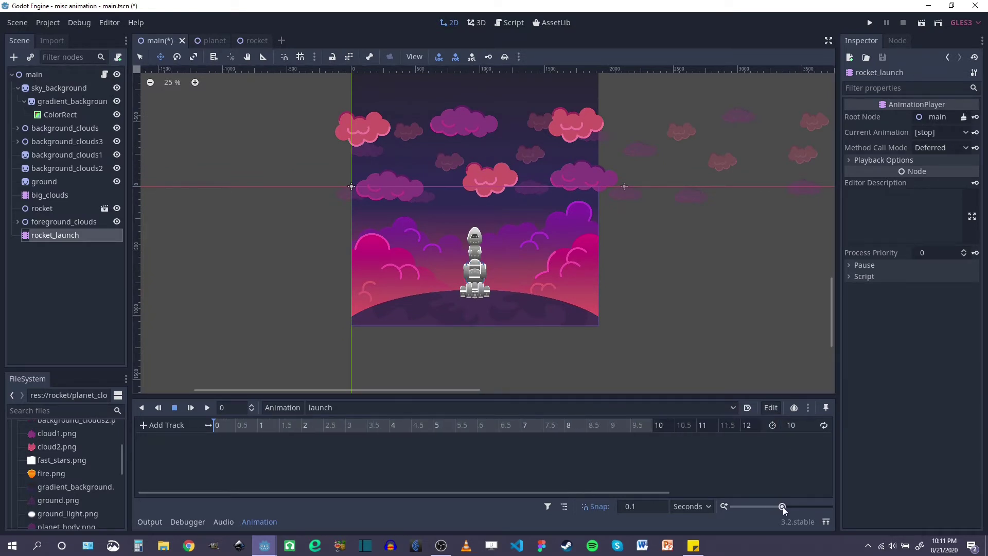
# Add a property track for the rocket node's position to the launch animation
pyautogui.click(161, 425)
pyautogui.click(162, 440)
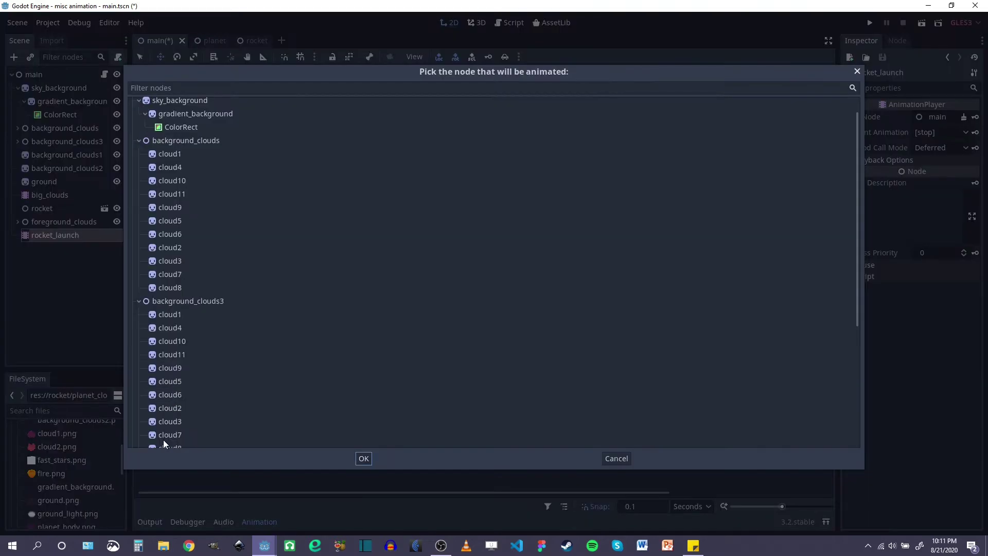
pyautogui.scroll(-4, 186, 270)
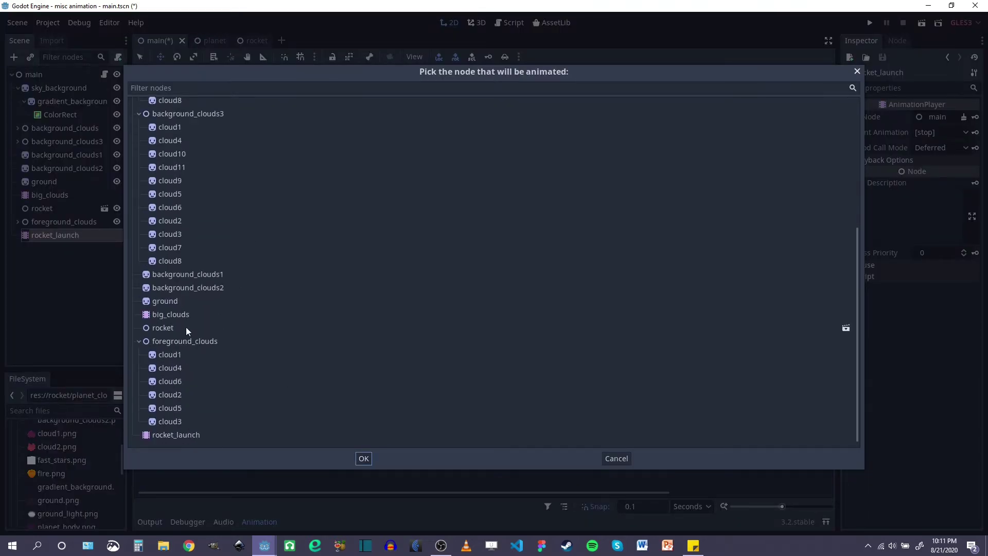
pyautogui.click(164, 328)
pyautogui.click(364, 458)
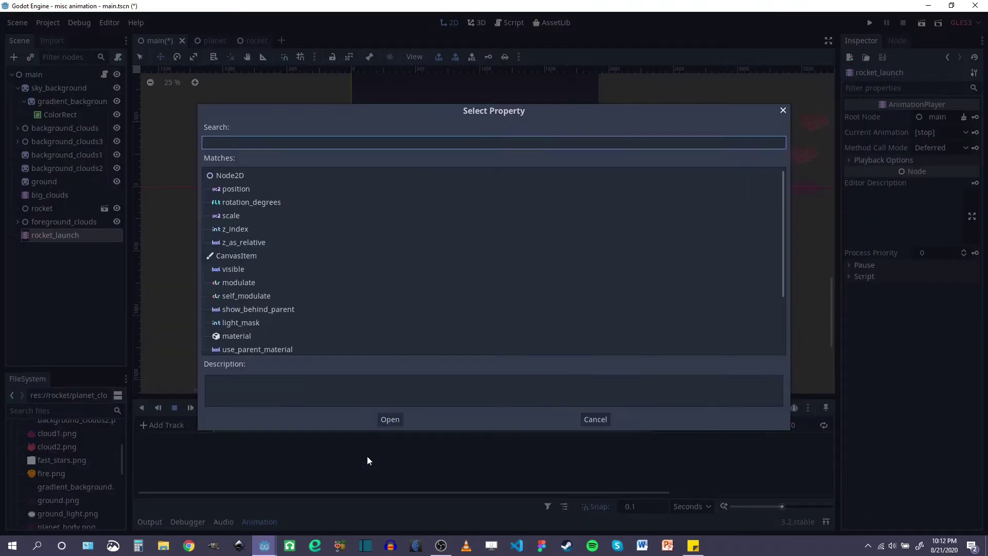
pyautogui.click(238, 189)
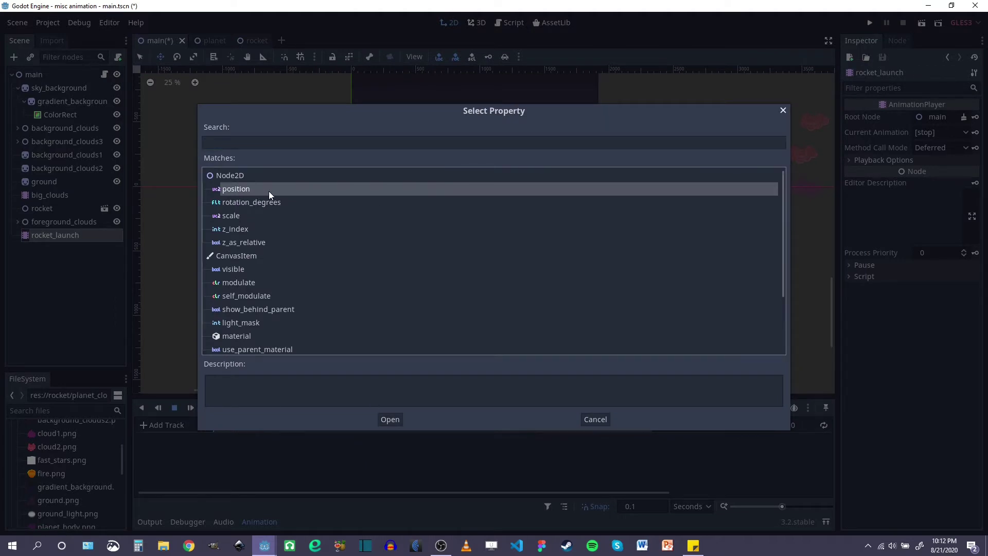
pyautogui.click(390, 419)
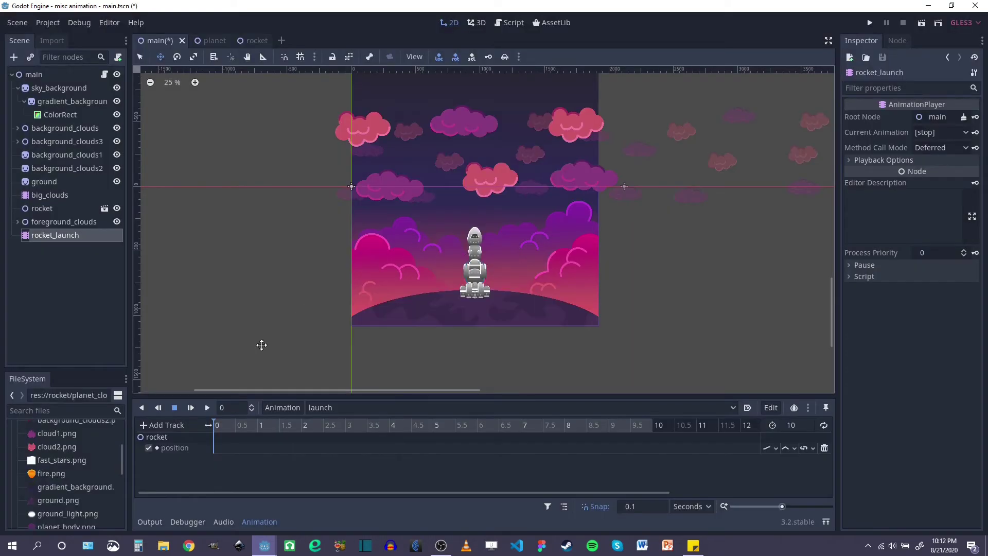
# Key the rocket's launch-pad position at 0 seconds on its position track
pyautogui.click(54, 209)
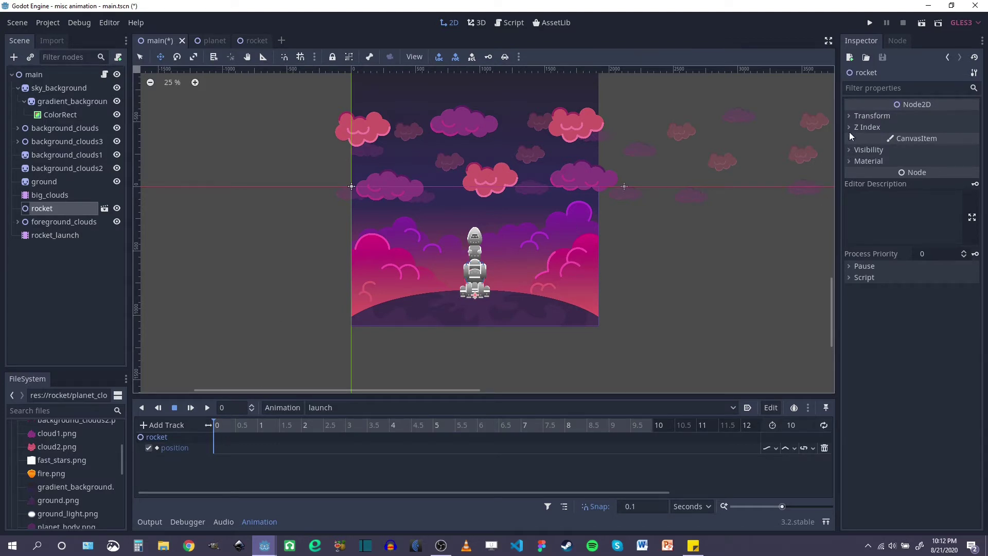
pyautogui.click(850, 115)
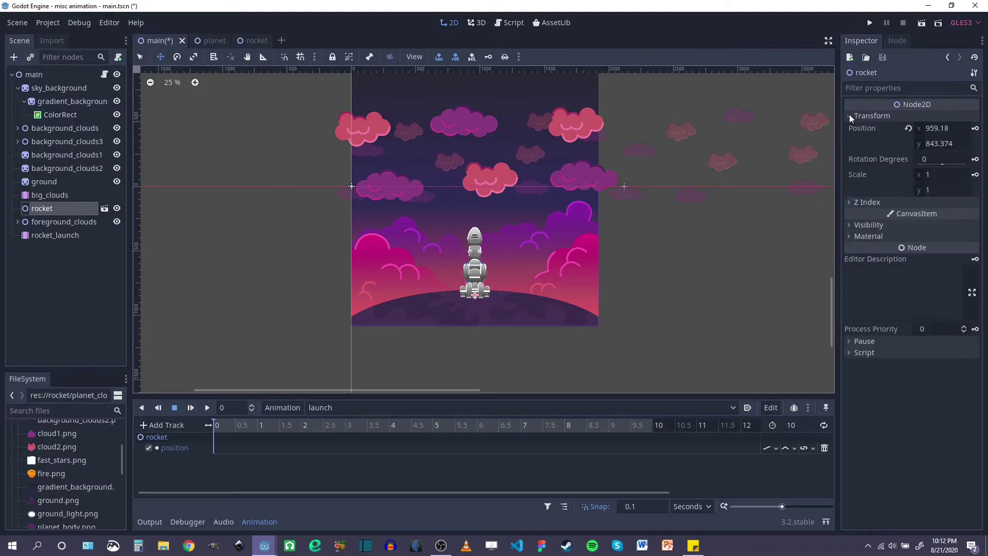
pyautogui.click(975, 129)
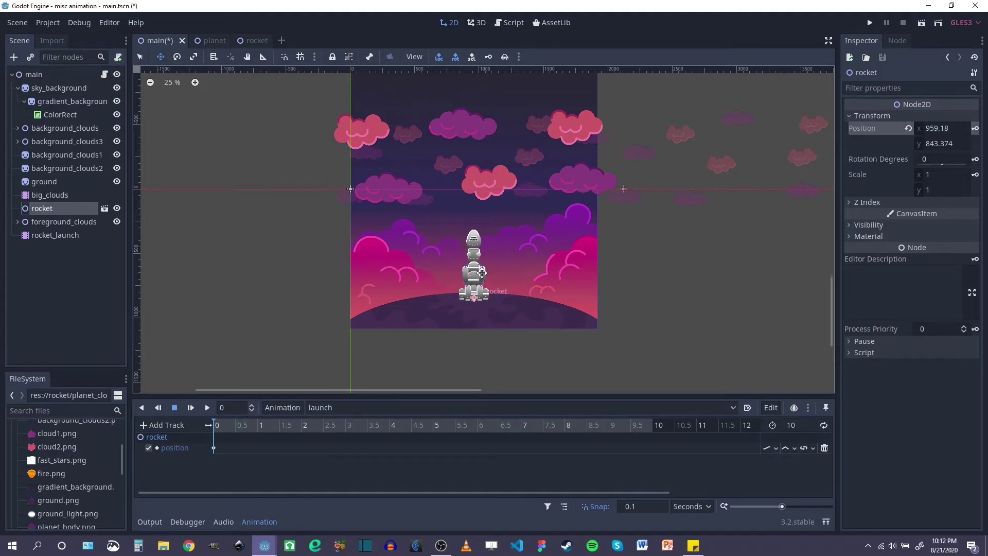
# Raise the rocket straight up to about y 501 and key its position at 3 seconds
pyautogui.scroll(2, 516, 286)
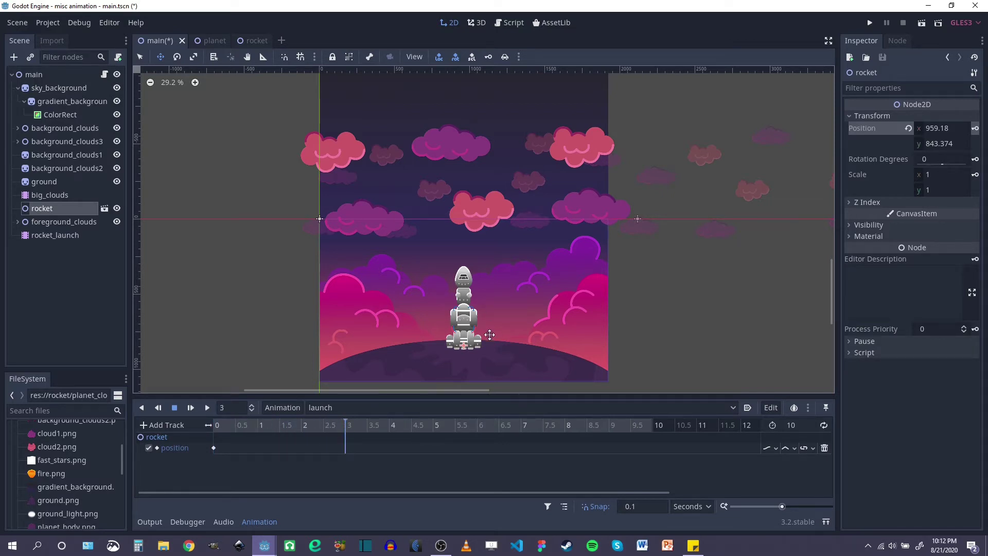
pyautogui.moveTo(490, 335); pyautogui.dragTo(497, 283)
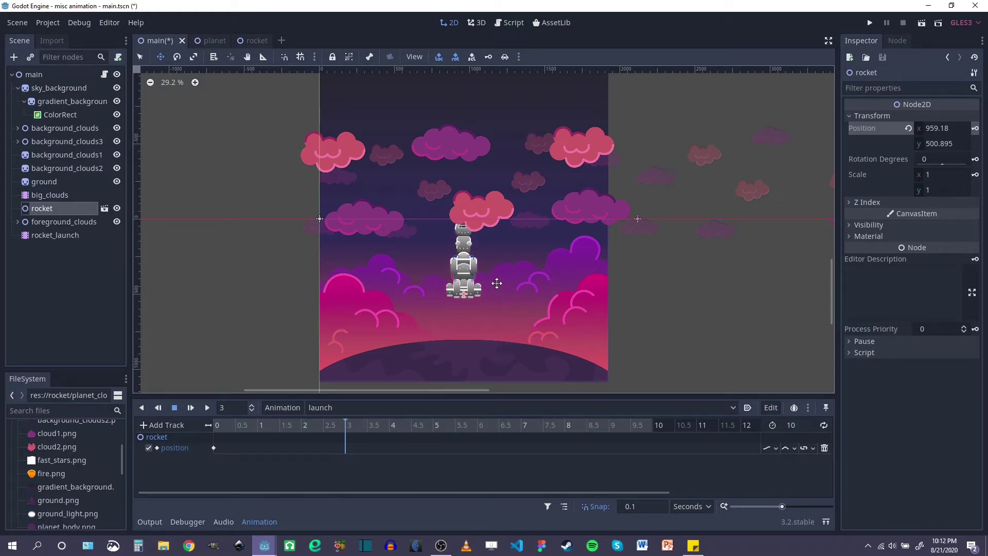
pyautogui.click(976, 129)
# Set the timeline to 10 seconds and raise the rocket into the dark sky at about y -2201
pyautogui.click(349, 430)
pyautogui.moveTo(434, 429); pyautogui.dragTo(572, 430)
pyautogui.scroll(-6, 412, 216)
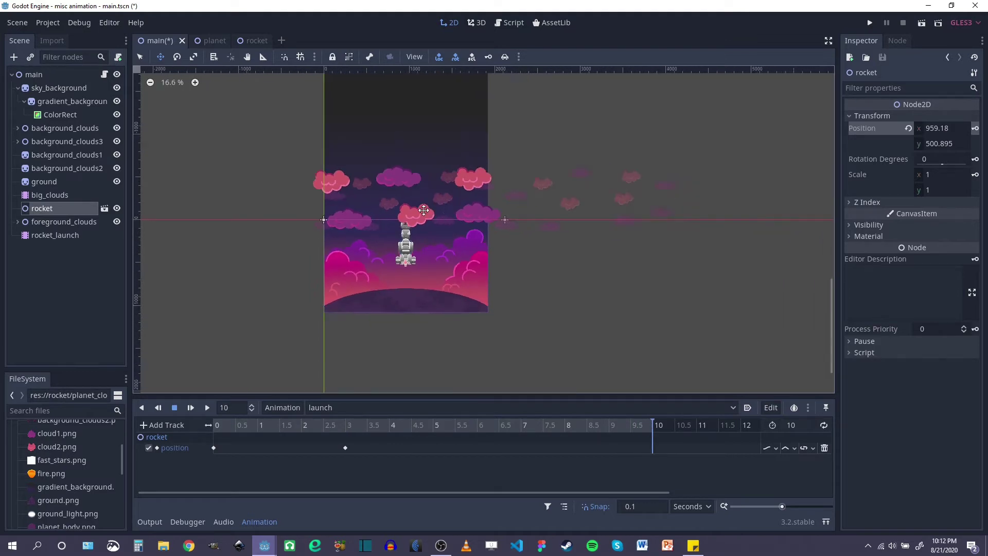
pyautogui.moveTo(407, 197); pyautogui.dragTo(455, 271, button='middle')
pyautogui.moveTo(488, 357); pyautogui.dragTo(503, 152)
pyautogui.moveTo(470, 183); pyautogui.dragTo(470, 233, button='middle')
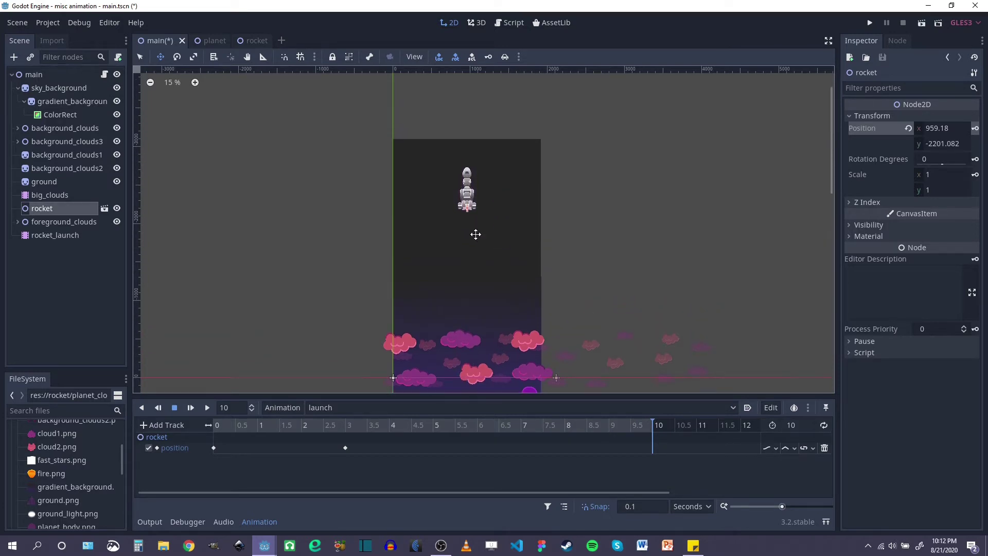
# Reselect the rocket node and key its raised position at 10 seconds
pyautogui.click(502, 144)
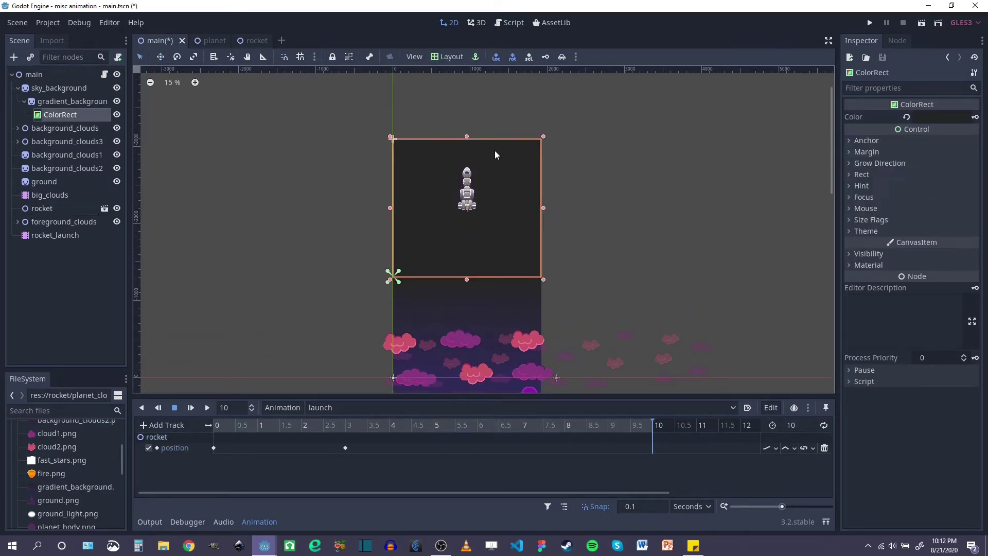
pyautogui.scroll(6, 475, 175)
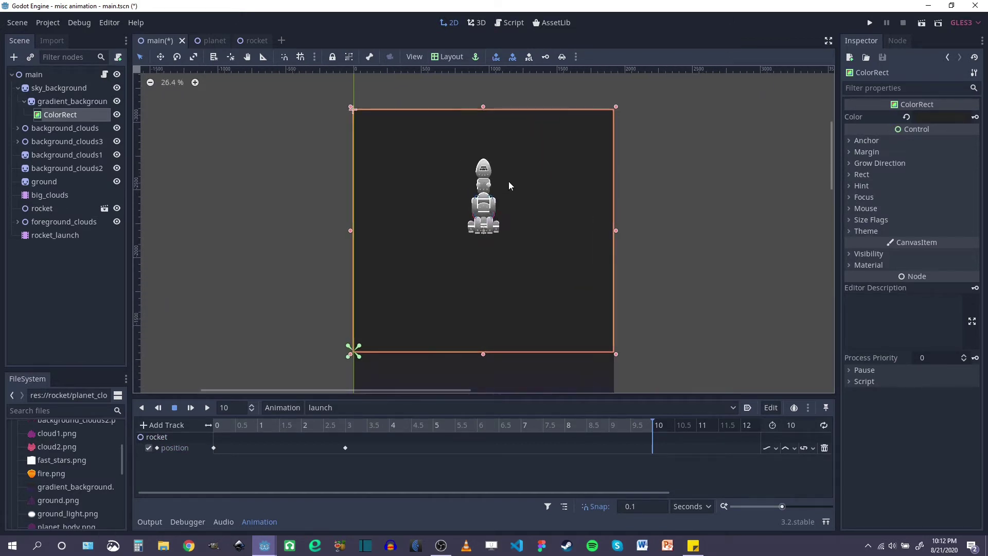
pyautogui.scroll(-6, 512, 249)
pyautogui.moveTo(425, 289); pyautogui.dragTo(495, 217, button='middle')
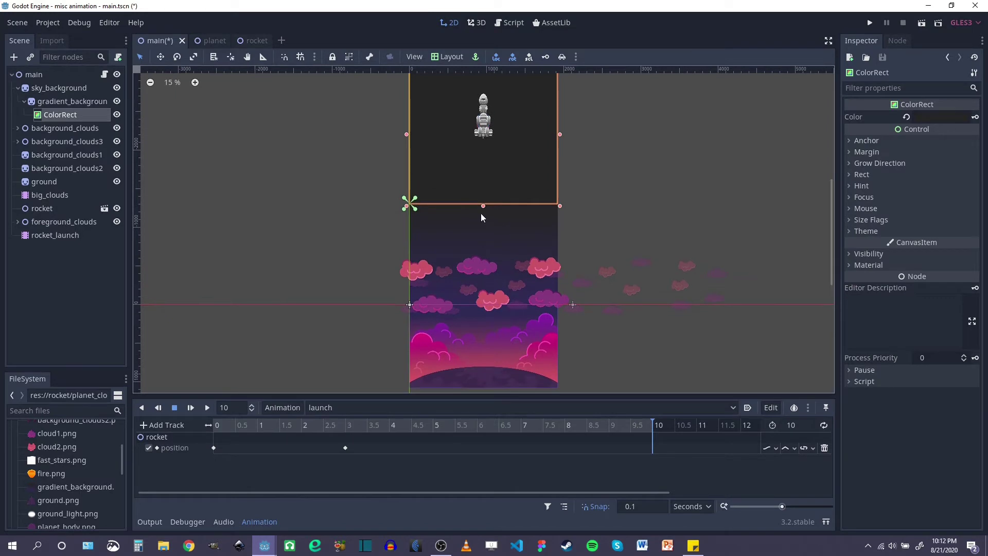
pyautogui.click(34, 210)
pyautogui.moveTo(611, 185); pyautogui.dragTo(609, 204, button='middle')
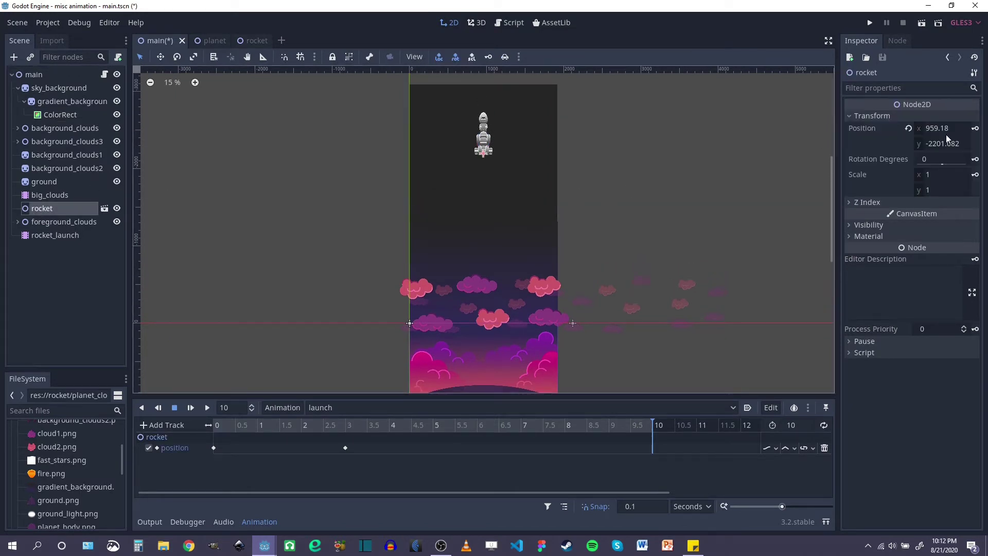
pyautogui.click(975, 129)
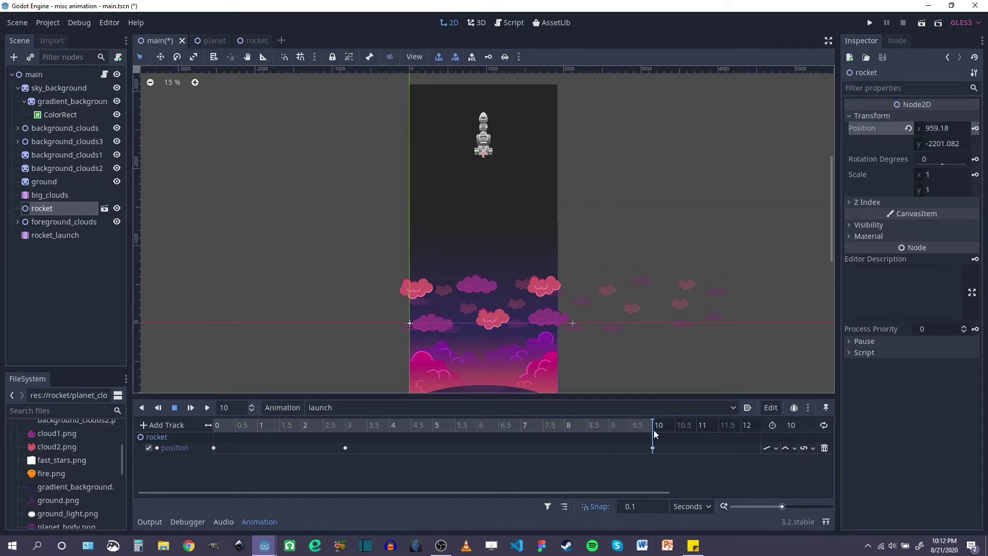
# Play the launch animation from 0 seconds and follow the rocket's rise through the sky
pyautogui.moveTo(653, 433); pyautogui.dragTo(213, 433)
pyautogui.scroll(2, 490, 301)
pyautogui.keyDown('ctrl'); pyautogui.scroll(-5, 515, 293); pyautogui.keyUp('ctrl')
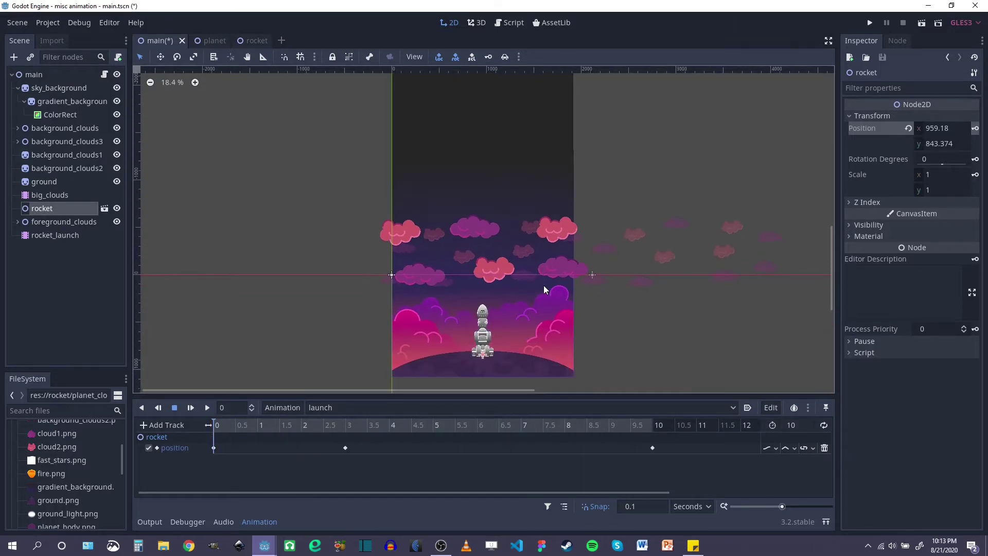
pyautogui.click(189, 408)
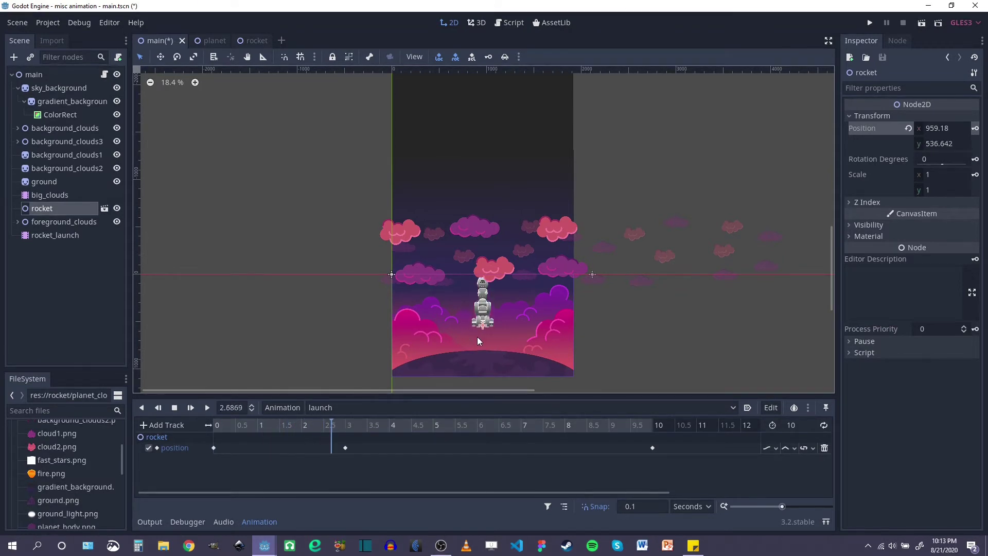
pyautogui.scroll(3, 582, 162)
pyautogui.scroll(3, 588, 265)
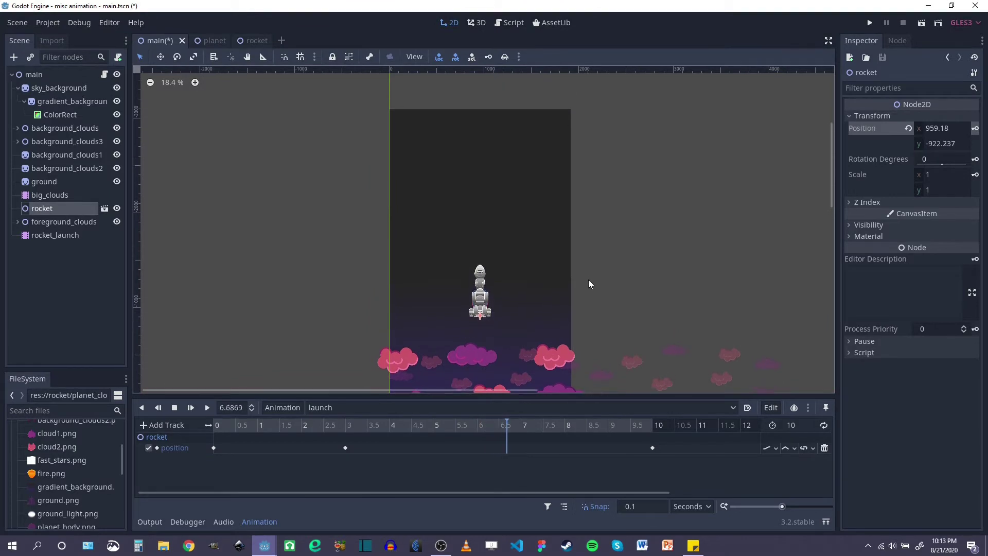
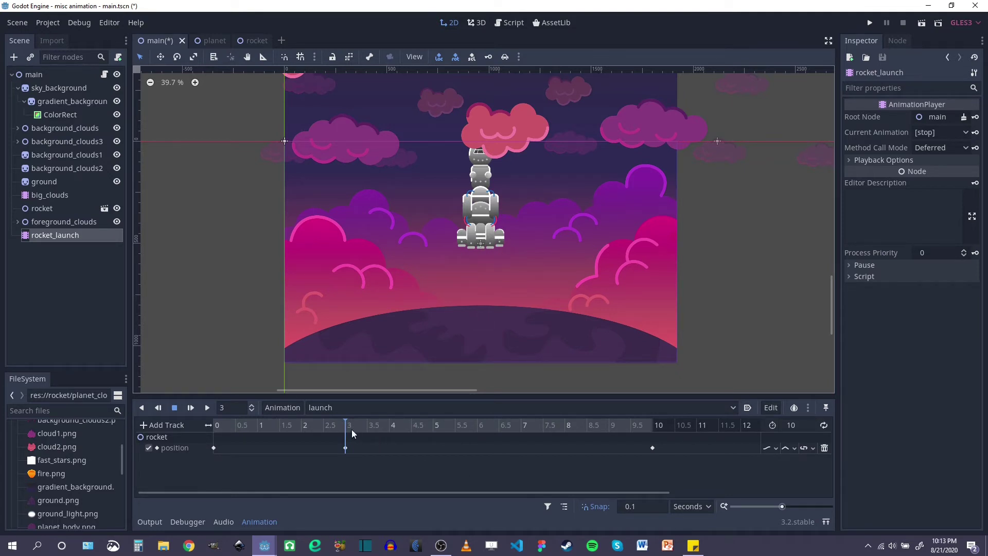
# Scrub the launch animation to 8.5 seconds and examine the rocket's place in the sky
pyautogui.moveTo(346, 431); pyautogui.dragTo(576, 430)
pyautogui.scroll(-6, 489, 196)
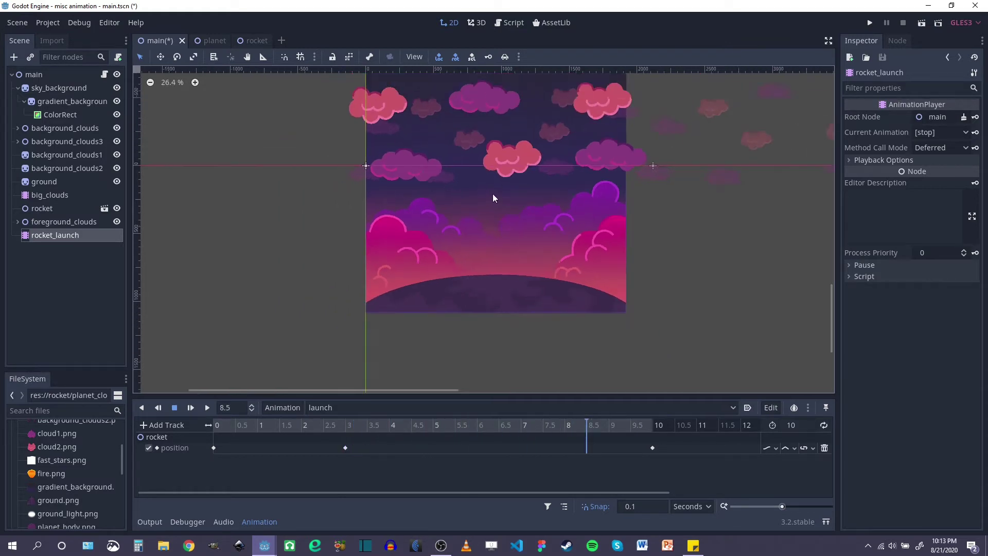
pyautogui.scroll(3, 502, 201)
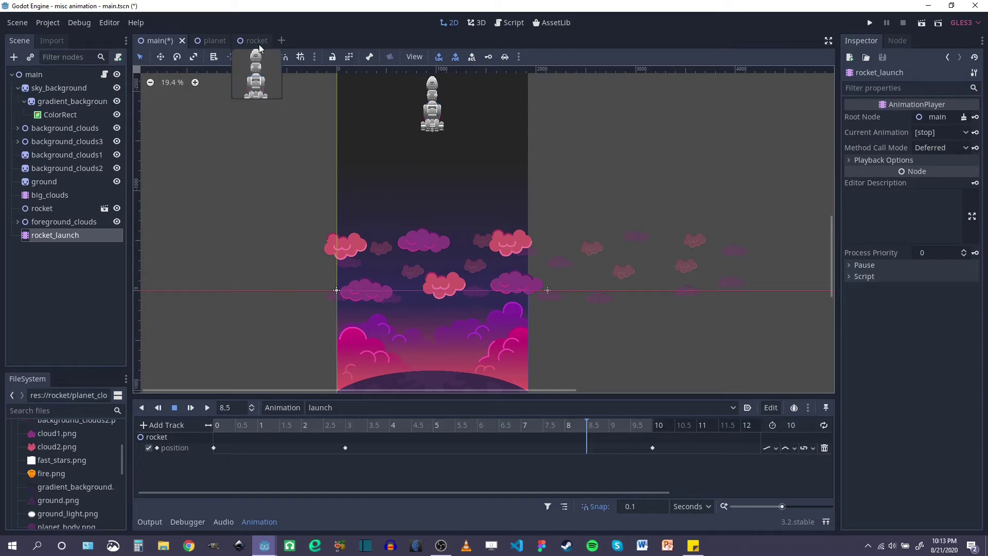
pyautogui.scroll(6, 456, 168)
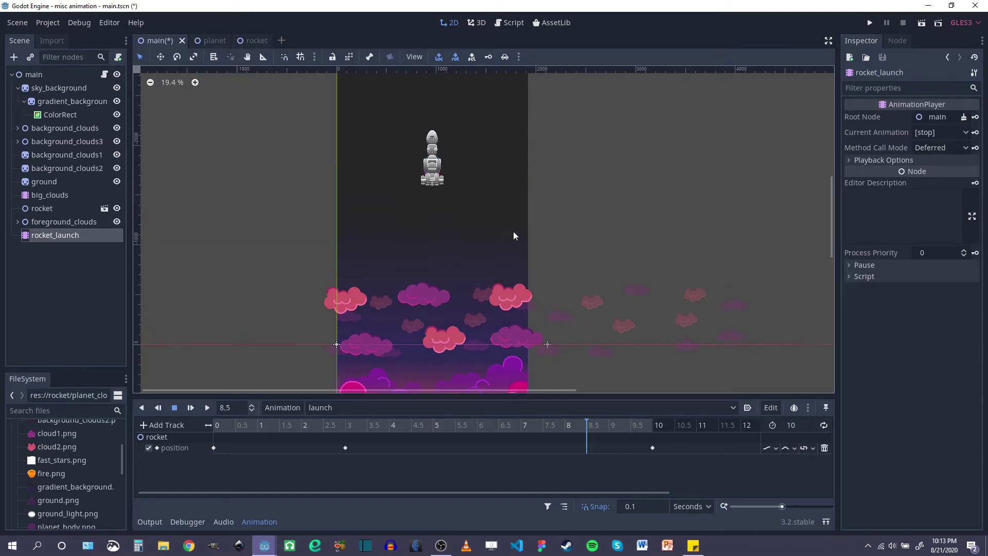
# Return the launch animation to 0 seconds and save the main scene
pyautogui.moveTo(589, 429); pyautogui.dragTo(214, 430)
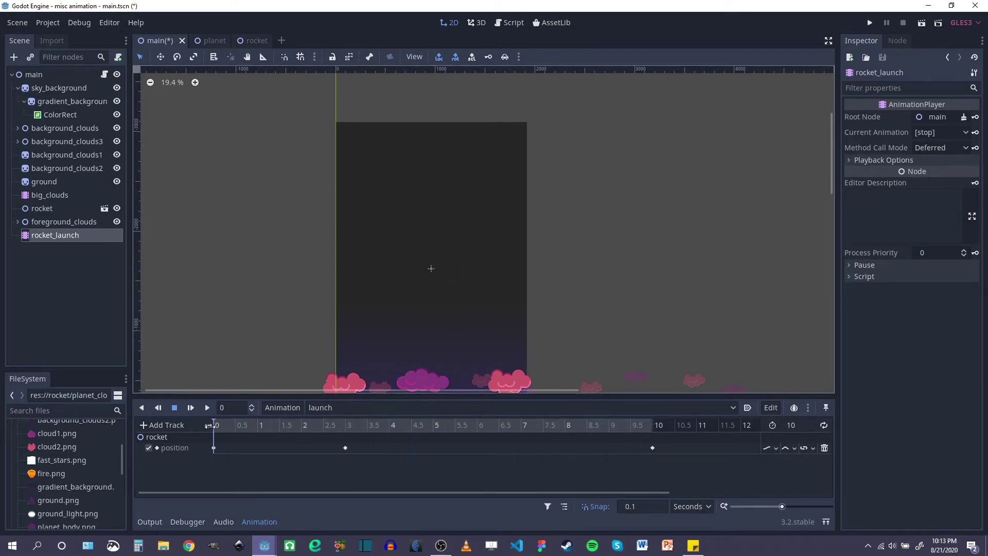
pyautogui.scroll(-8, 470, 329)
pyautogui.scroll(8, 368, 285)
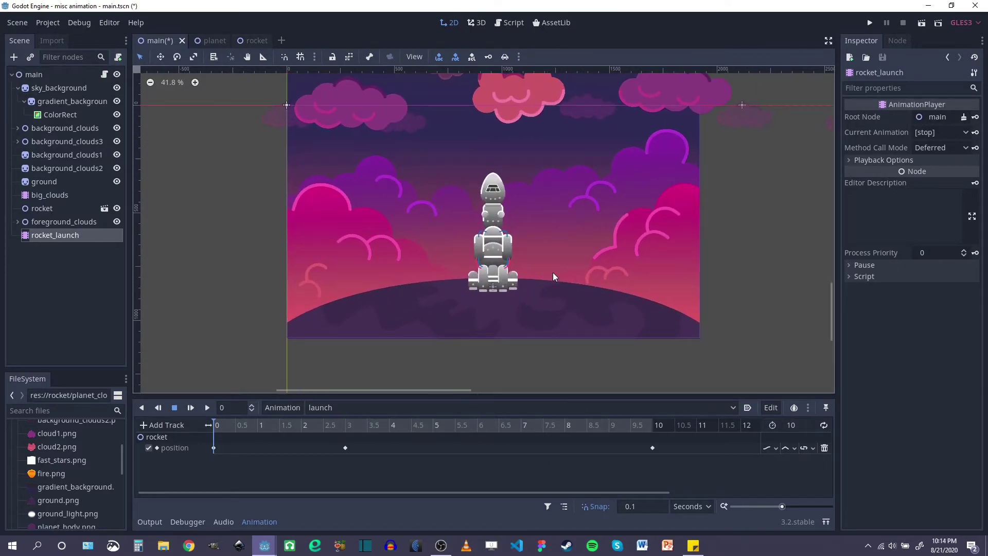
pyautogui.hotkey('ctrl', 's')
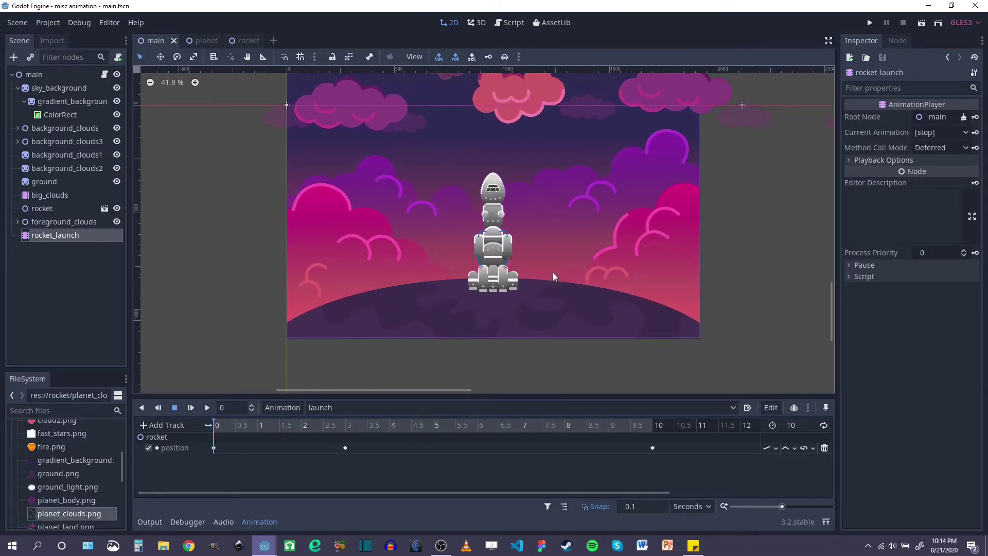
# Add a Particles2D node as a child of the rocket node
pyautogui.click(43, 208)
pyautogui.rightClick(44, 208)
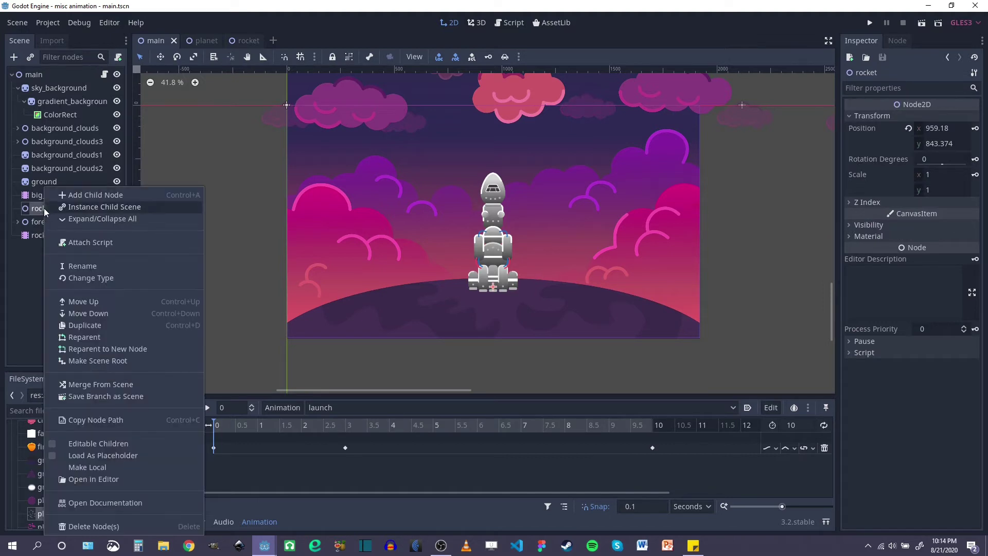
pyautogui.click(88, 197)
pyautogui.write('particles')
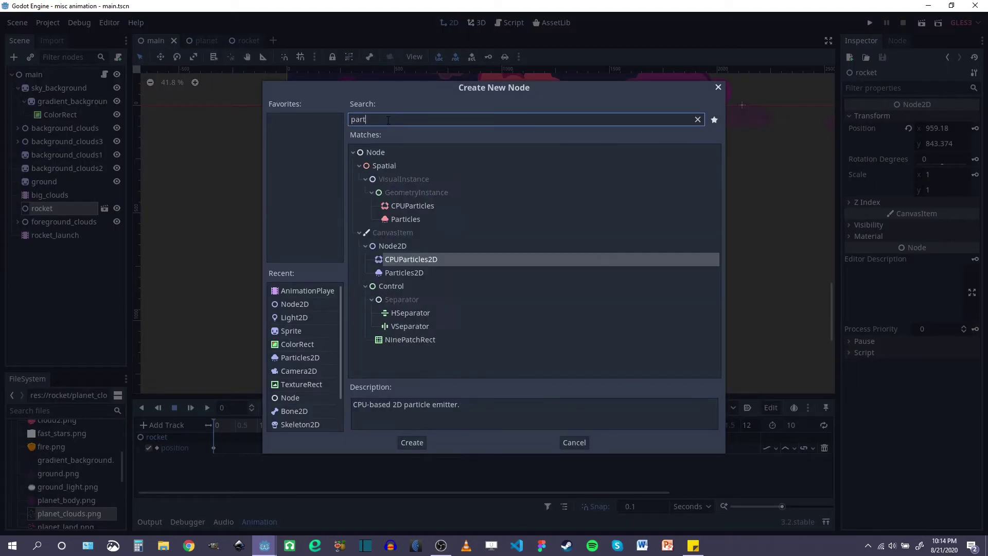
pyautogui.doubleClick(419, 275)
pyautogui.scroll(4, 488, 281)
pyautogui.scroll(-2, 486, 276)
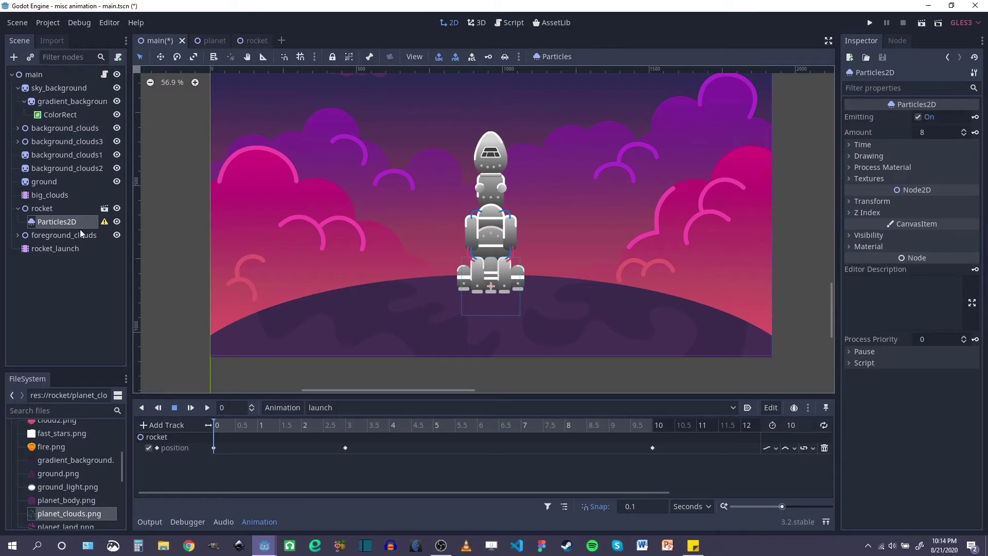
# Load smoke.png from the rocket folder as the Particles2D node's texture
pyautogui.click(850, 178)
pyautogui.click(966, 191)
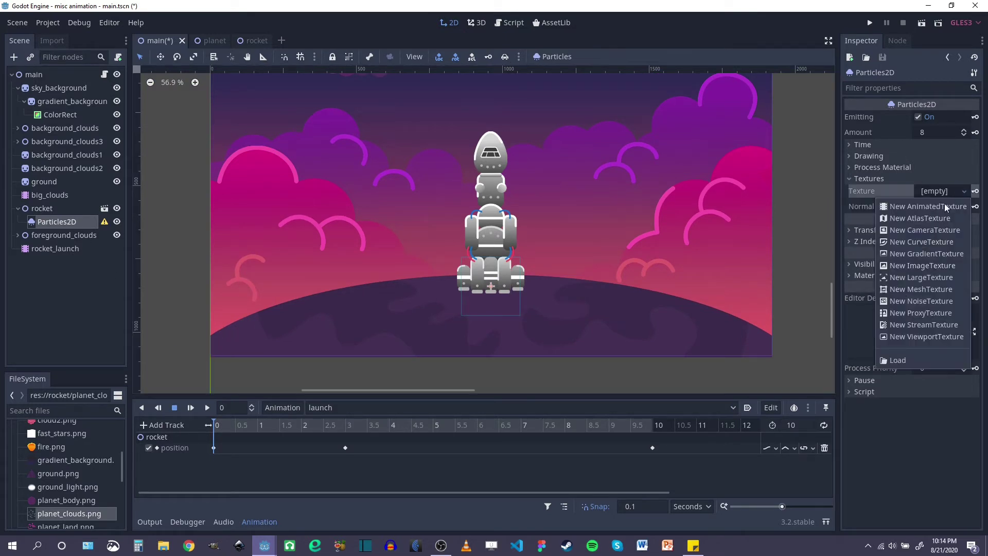
pyautogui.click(891, 365)
pyautogui.doubleClick(292, 135)
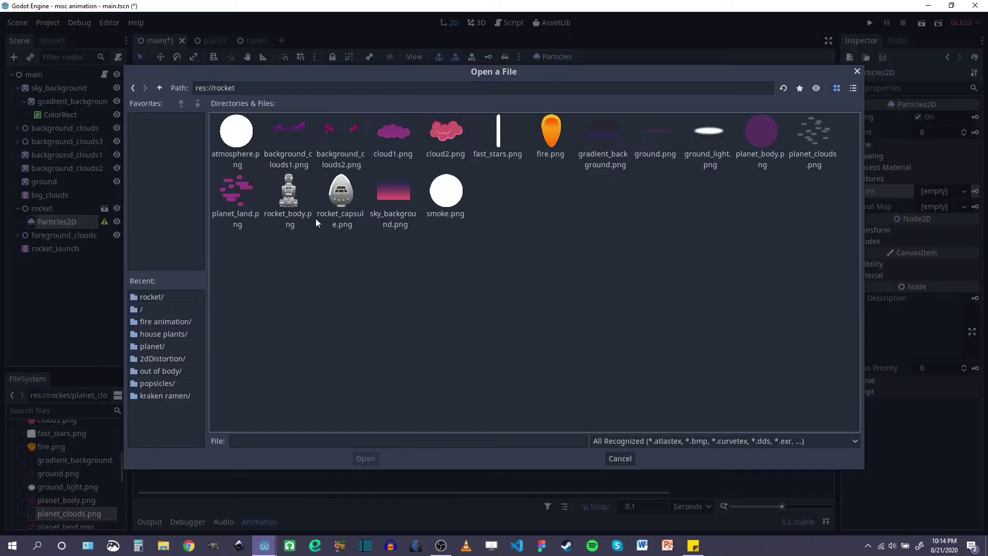
pyautogui.click(455, 196)
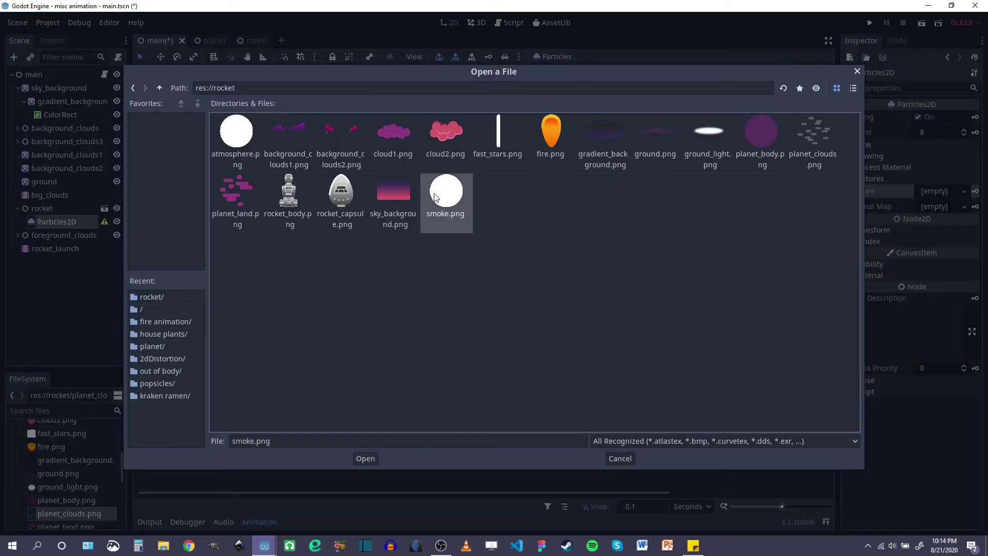
pyautogui.click(366, 459)
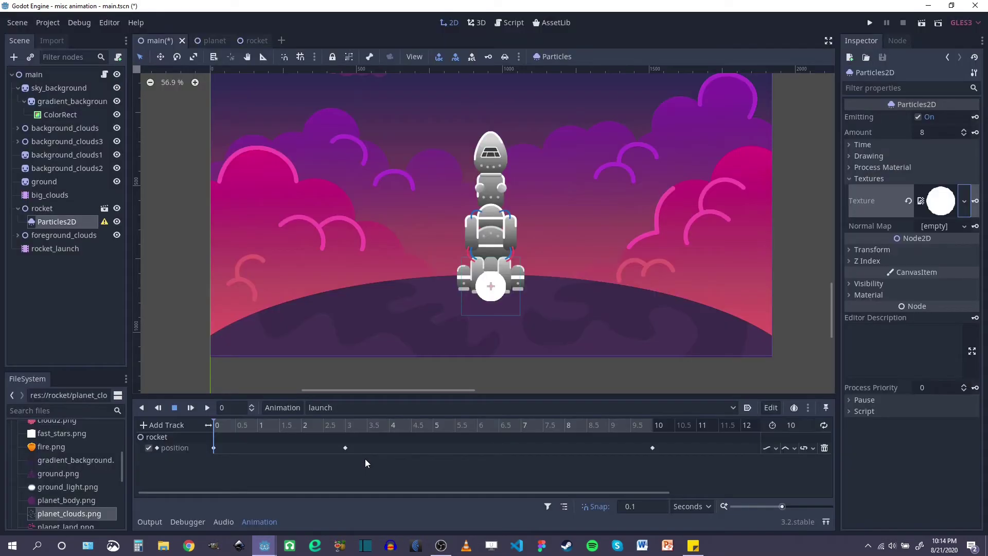
# Assign a new ParticlesMaterial as the Particles2D node's process material and open its settings
pyautogui.click(849, 167)
pyautogui.click(957, 181)
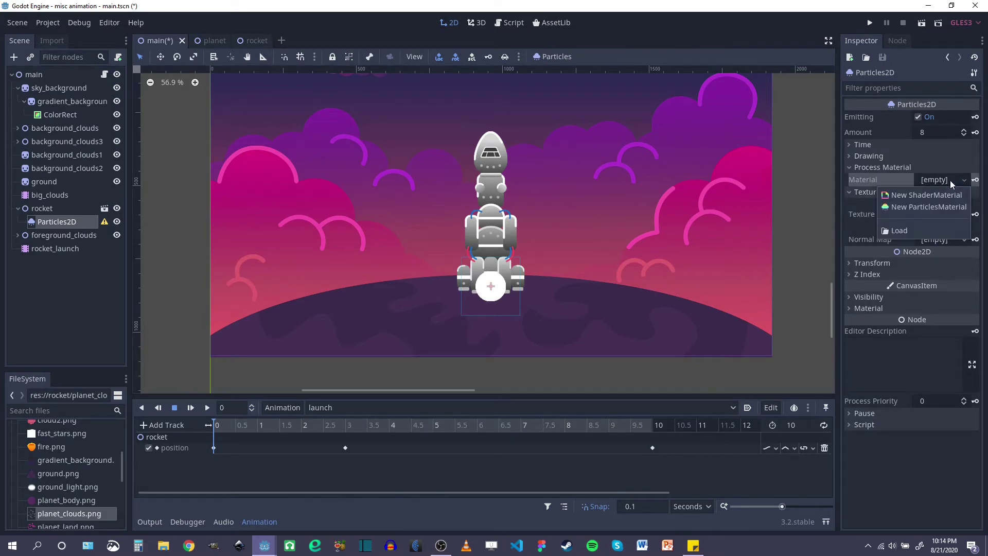
pyautogui.click(900, 208)
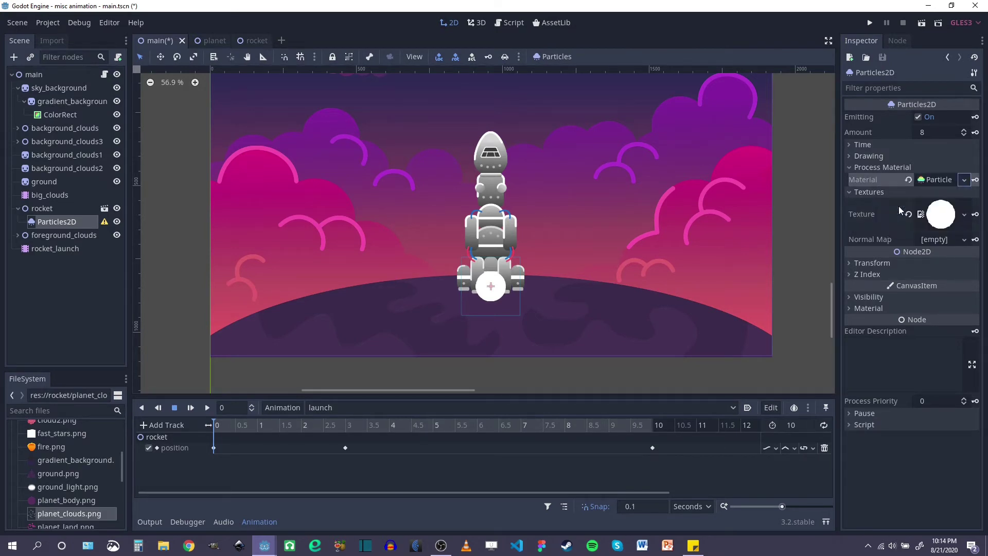
pyautogui.click(932, 179)
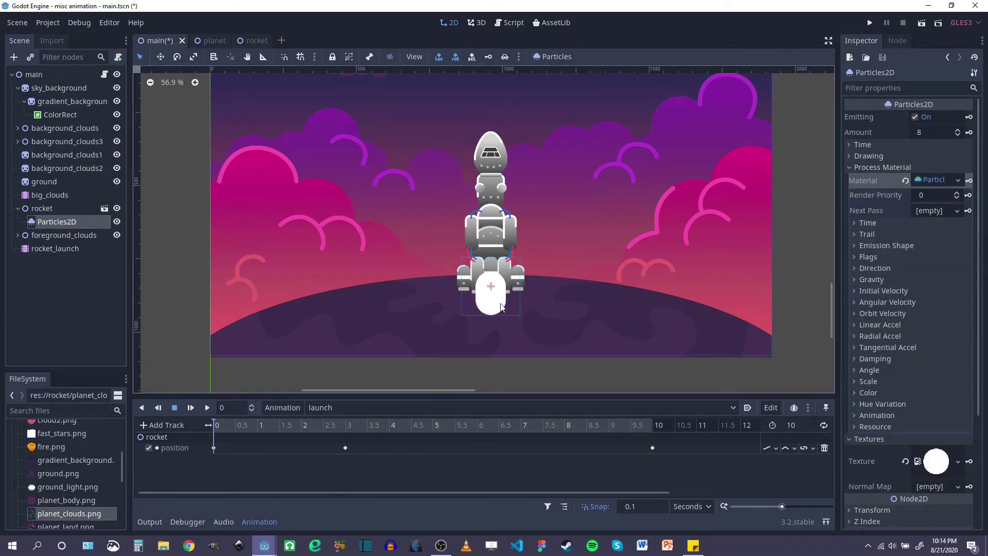
pyautogui.scroll(2, 497, 300)
pyautogui.scroll(2, 497, 301)
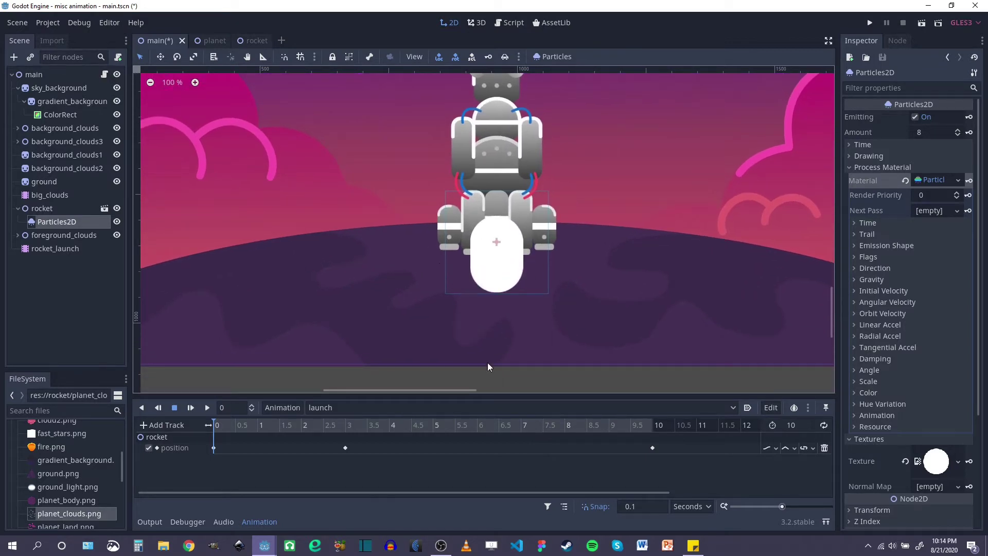
pyautogui.scroll(-2, 512, 360)
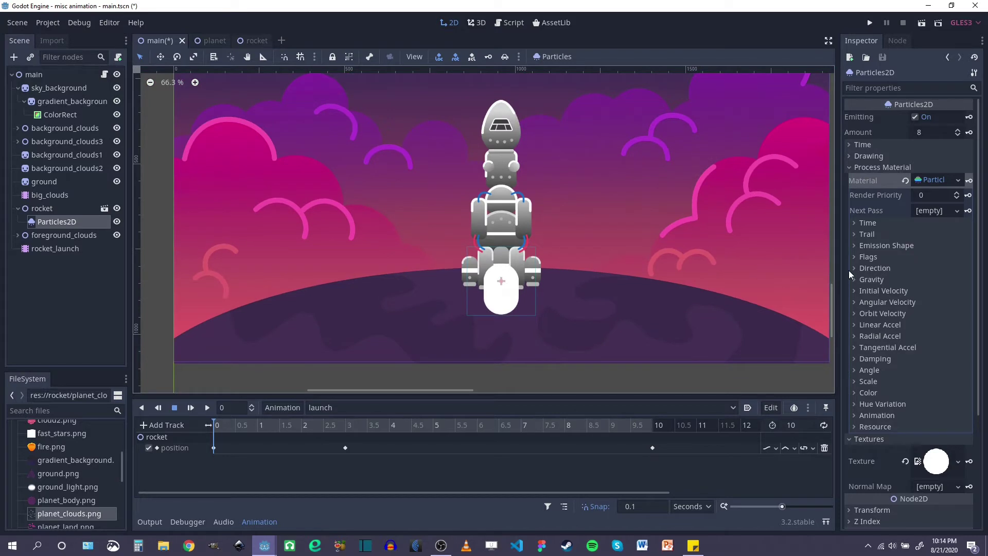
pyautogui.scroll(2, 506, 317)
pyautogui.moveTo(533, 313); pyautogui.dragTo(528, 310, button='middle')
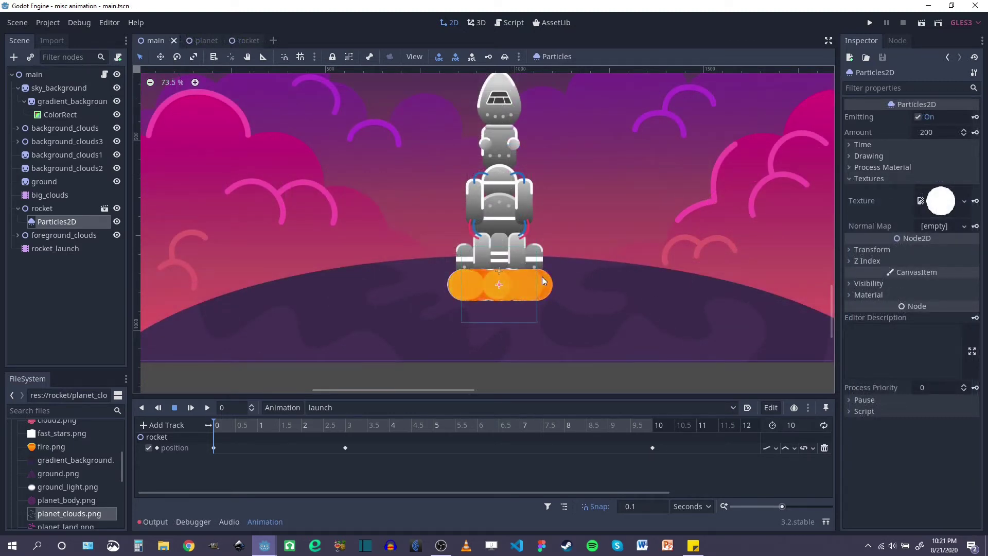
# Review the Particles2D node's Time and Drawing settings, including lifetime and local coordinates
pyautogui.moveTo(542, 276); pyautogui.dragTo(541, 254, button='middle')
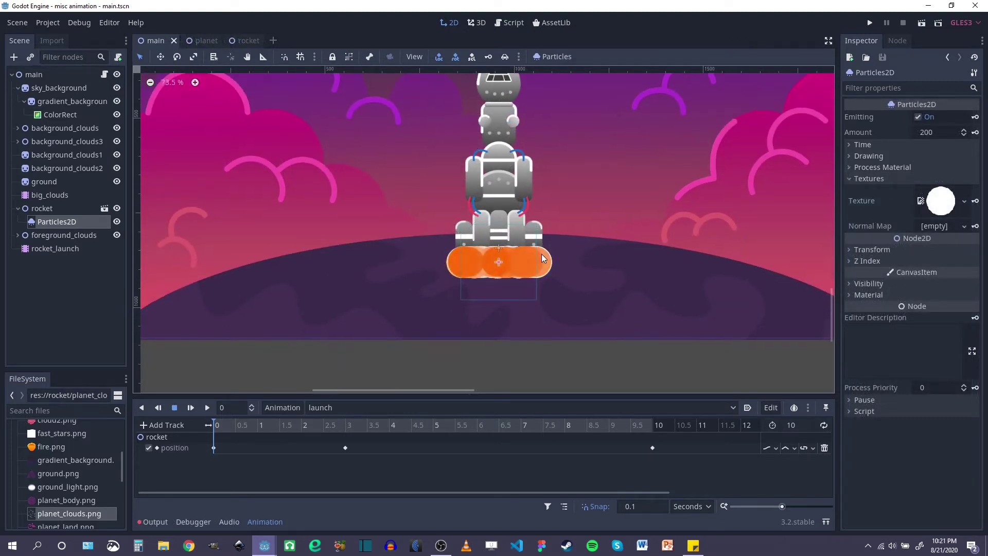
pyautogui.click(849, 145)
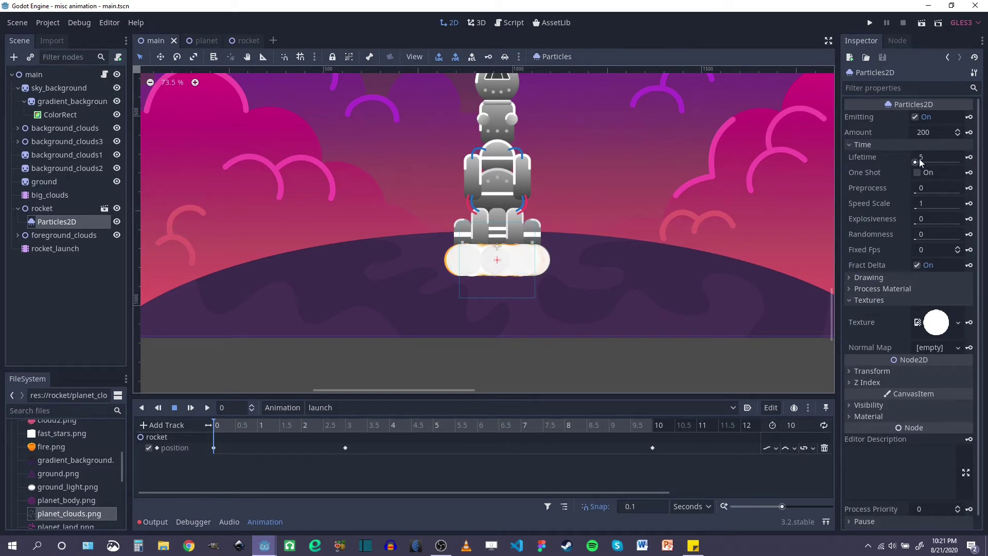
pyautogui.click(848, 144)
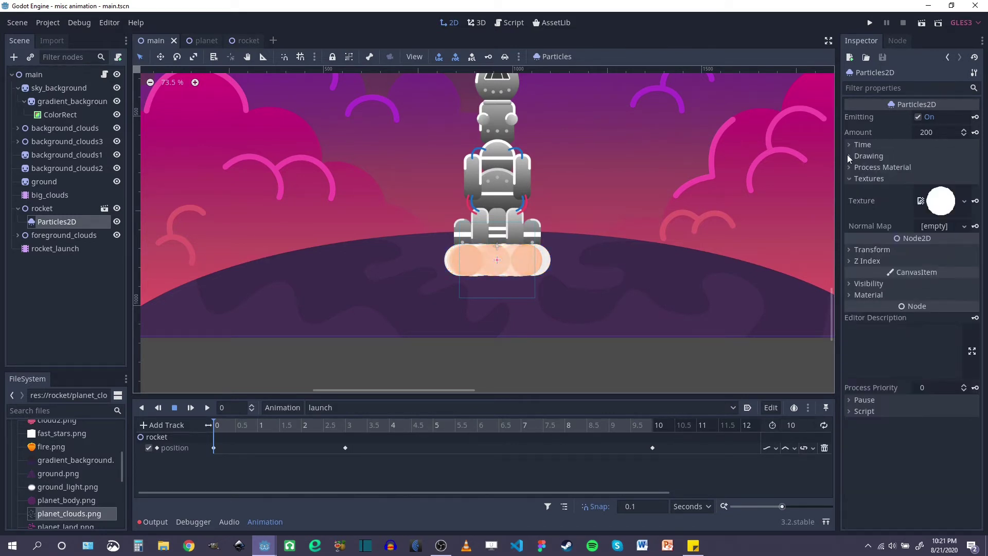
pyautogui.click(849, 156)
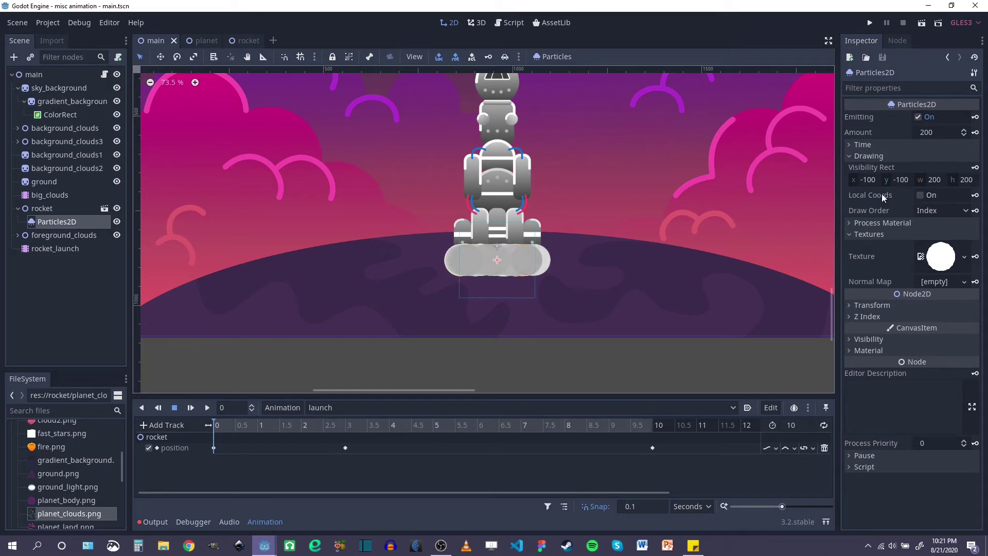
pyautogui.scroll(1, 517, 195)
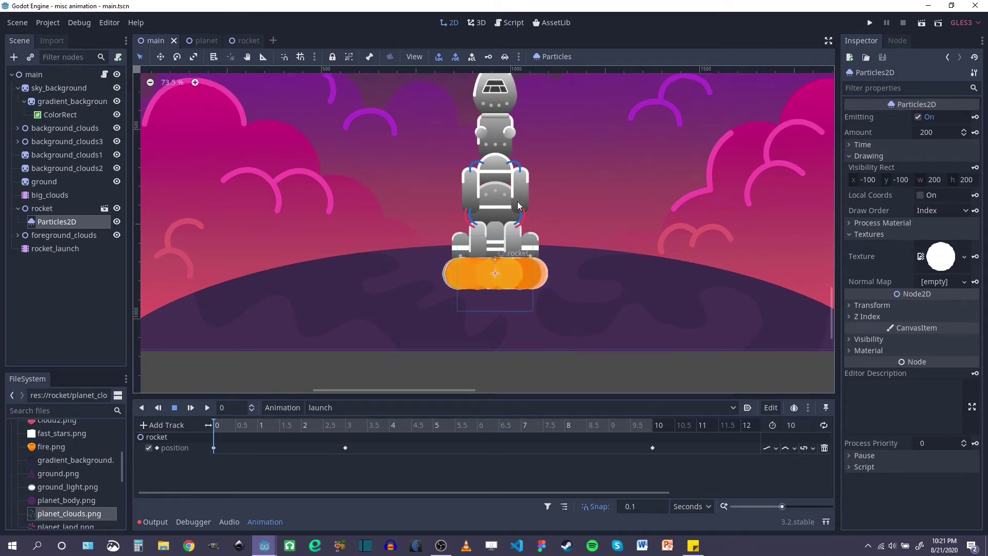
# Move the rocket node up through the sky to test its smoke trail, and undo the move
pyautogui.scroll(3, 518, 195)
pyautogui.click(40, 209)
pyautogui.moveTo(509, 241); pyautogui.dragTo(508, 105)
pyautogui.scroll(4, 610, 171)
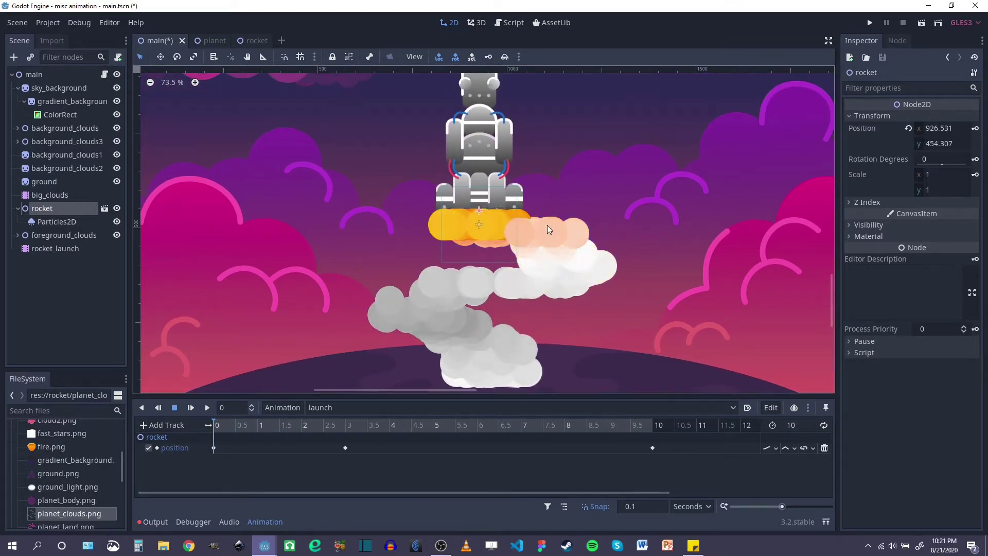
pyautogui.scroll(-4, 570, 247)
pyautogui.hotkey('ctrl', 'z')
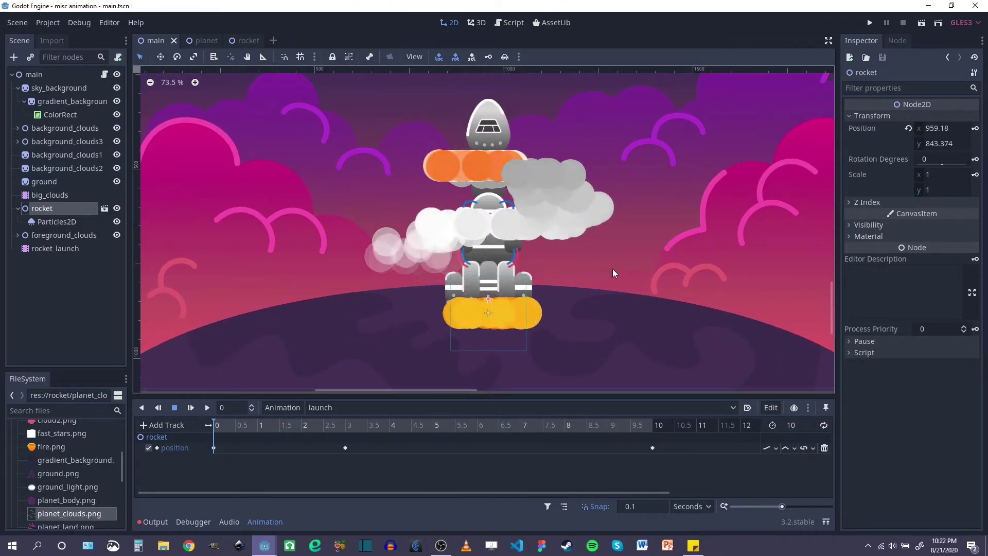
pyautogui.scroll(-2, 612, 273)
# Review the gravity and emission shape settings in the Particles2D node's process material
pyautogui.click(57, 221)
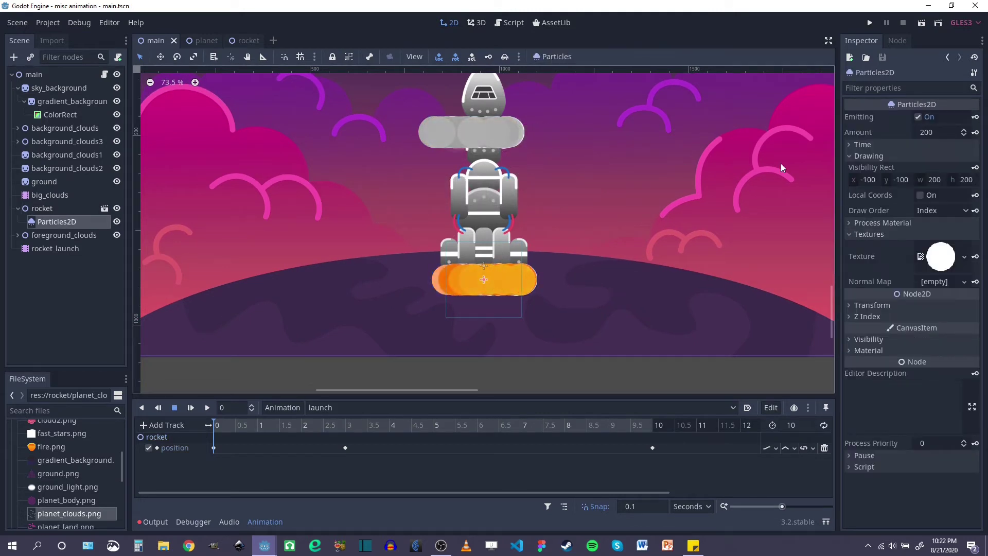
pyautogui.click(850, 156)
pyautogui.click(848, 168)
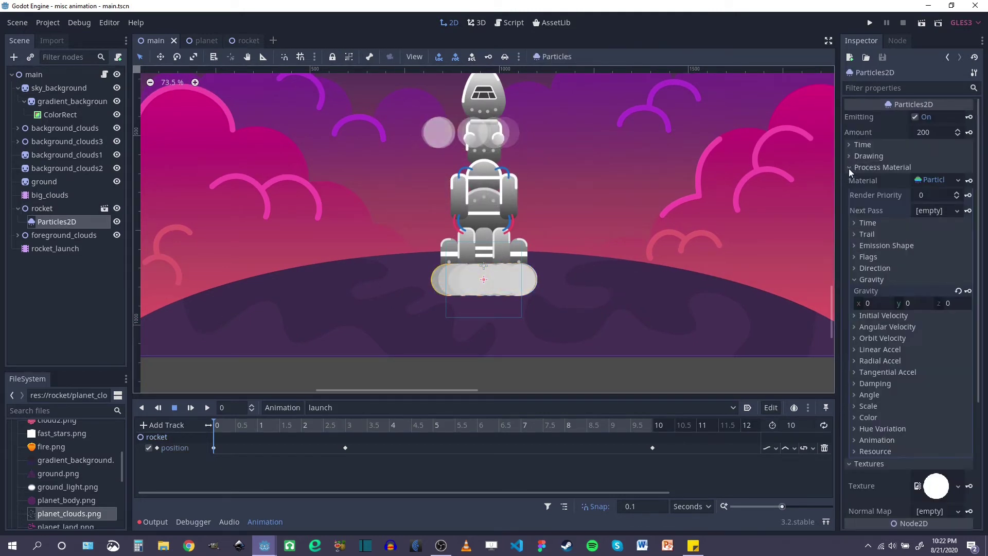
pyautogui.scroll(-2, 879, 225)
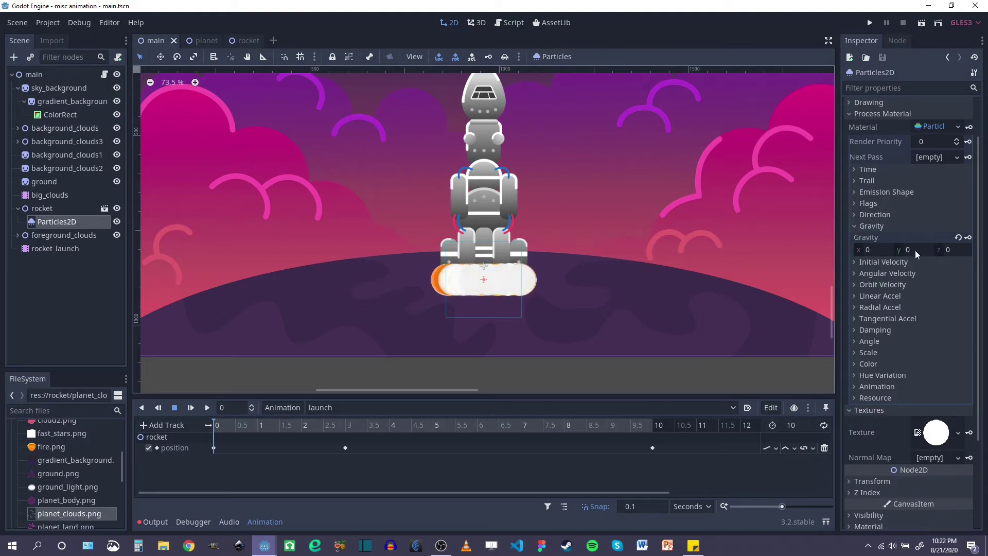
pyautogui.click(855, 226)
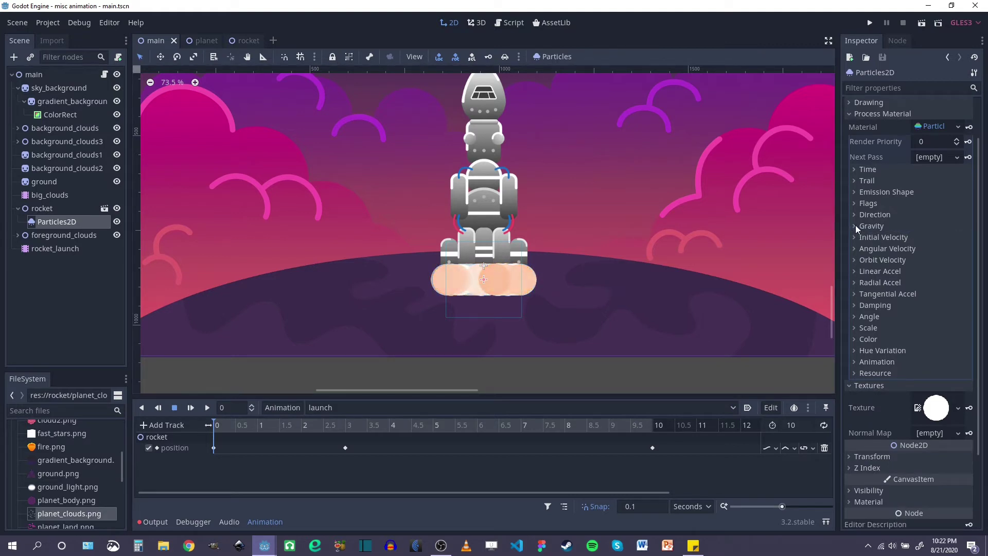
pyautogui.click(854, 192)
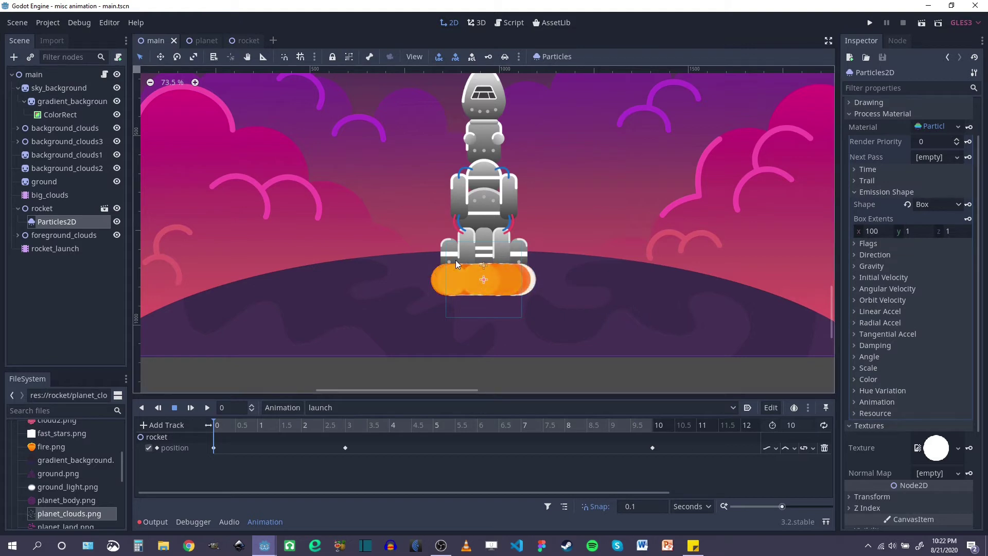
pyautogui.click(854, 193)
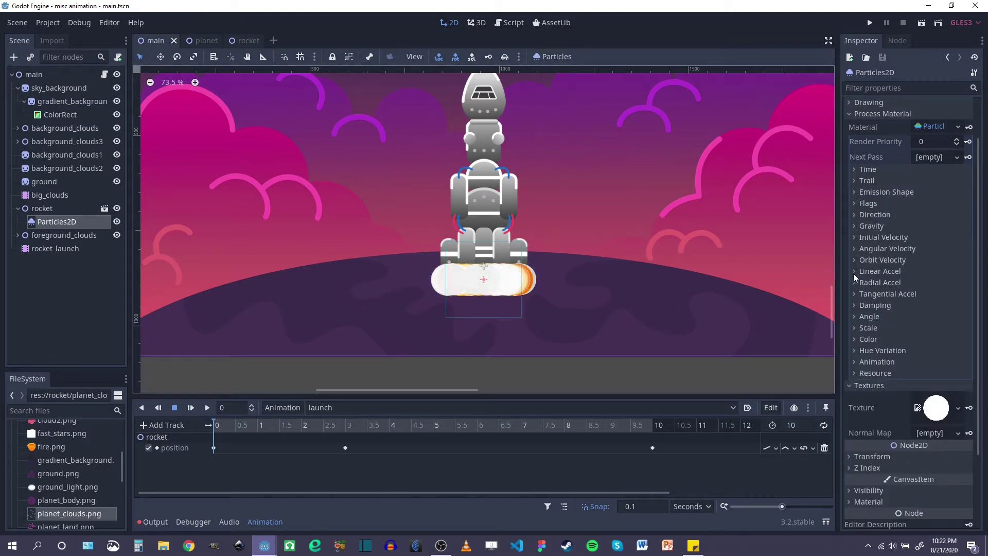
# Review the particle material's scale, scale randomness and color ramp gradient against the smoke beneath the rocket
pyautogui.click(854, 327)
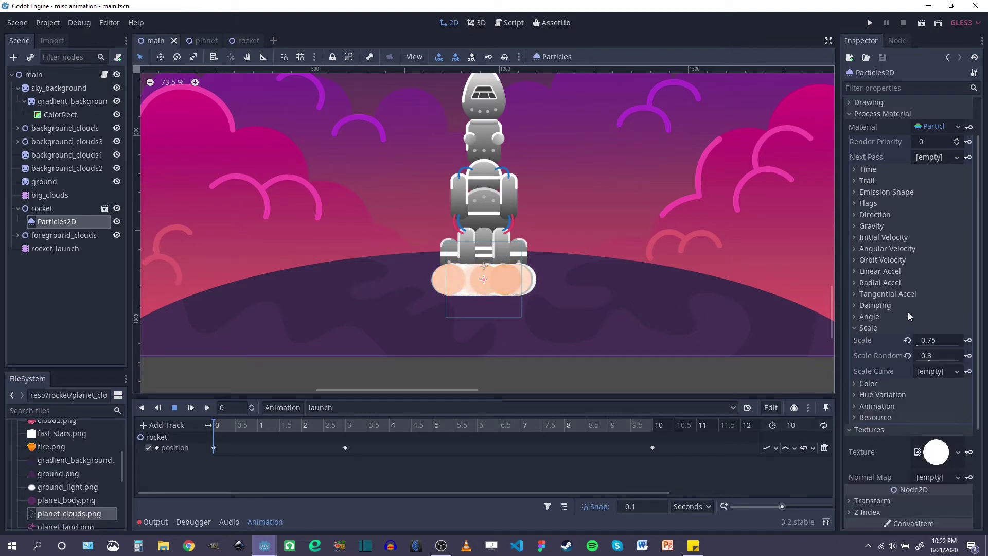
pyautogui.scroll(-2, 908, 312)
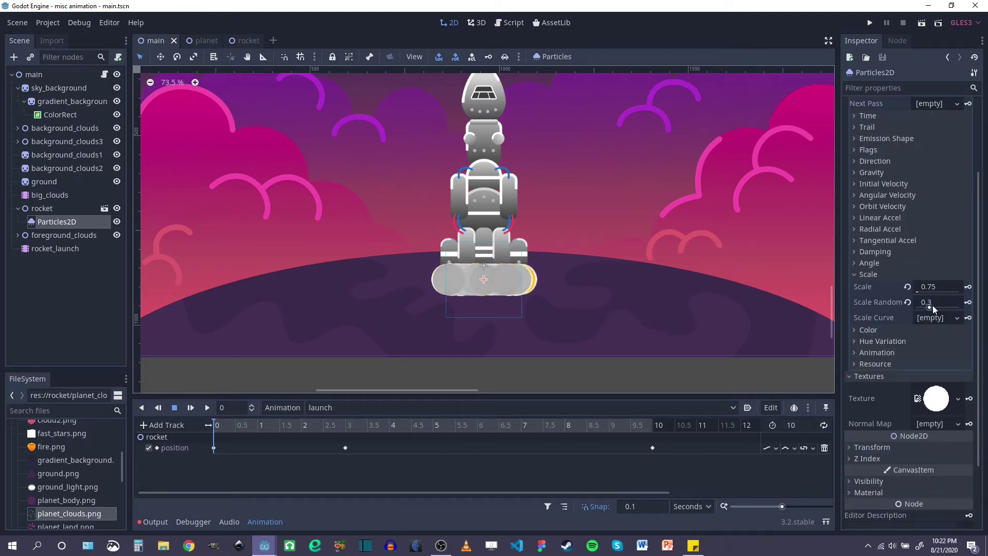
pyautogui.click(856, 329)
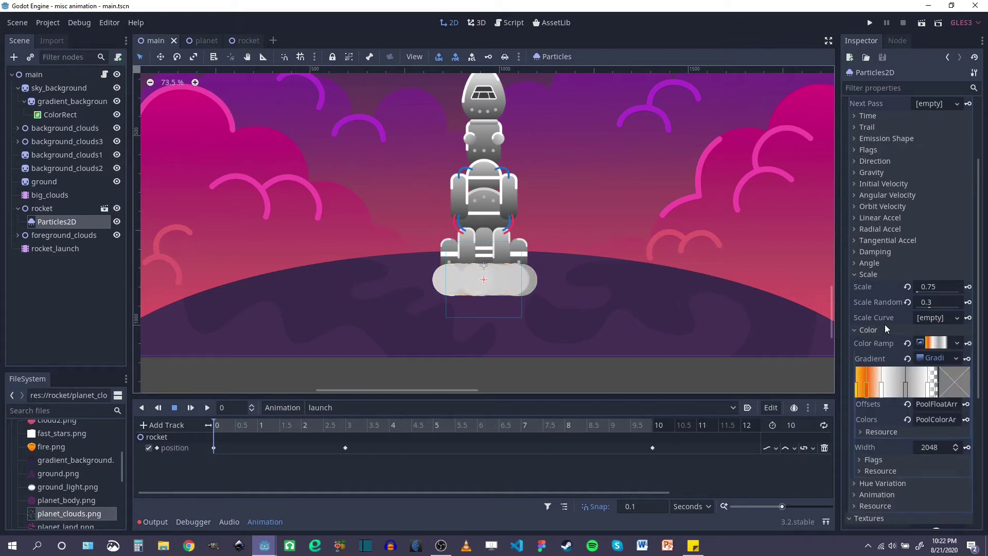
pyautogui.scroll(-4, 887, 328)
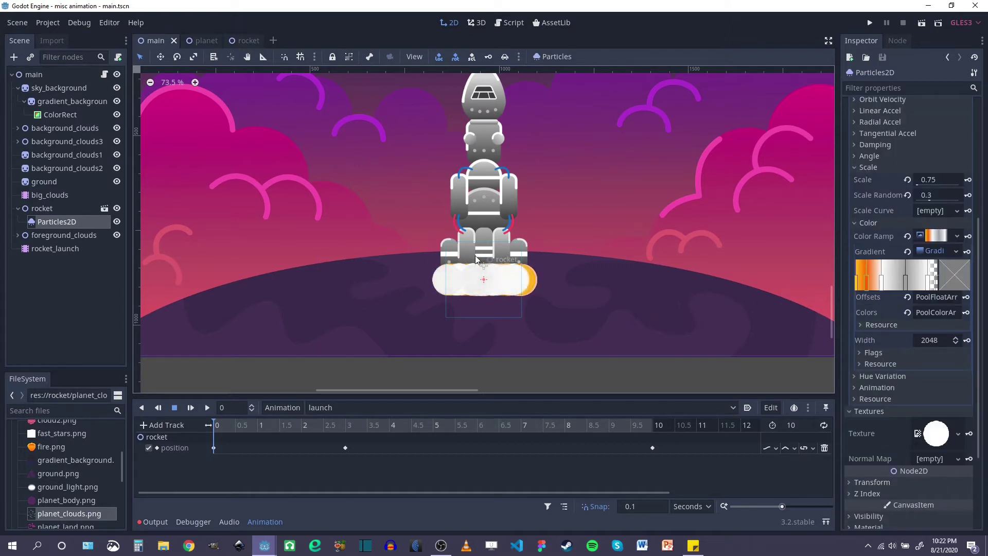
pyautogui.scroll(2, 493, 285)
pyautogui.moveTo(882, 290); pyautogui.dragTo(870, 283)
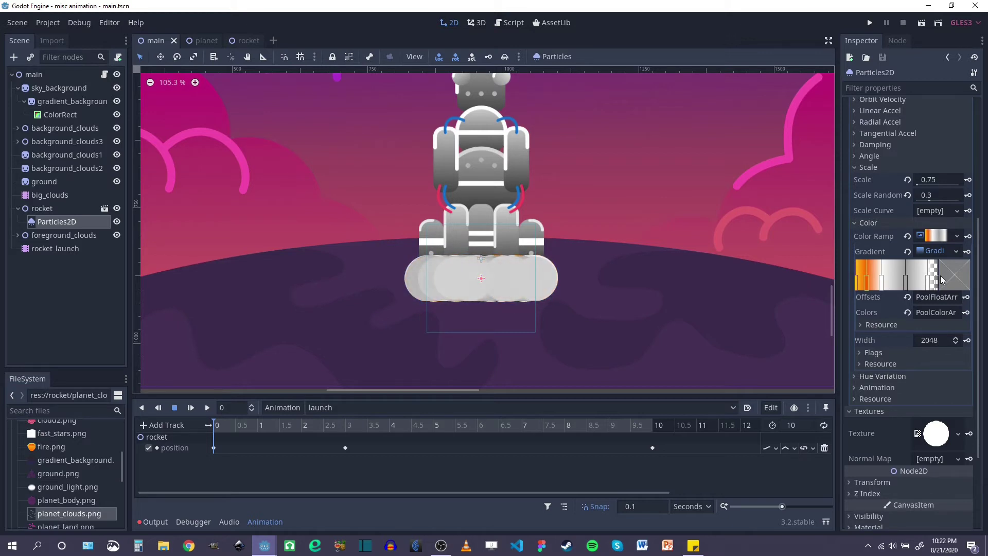
pyautogui.scroll(-3, 503, 224)
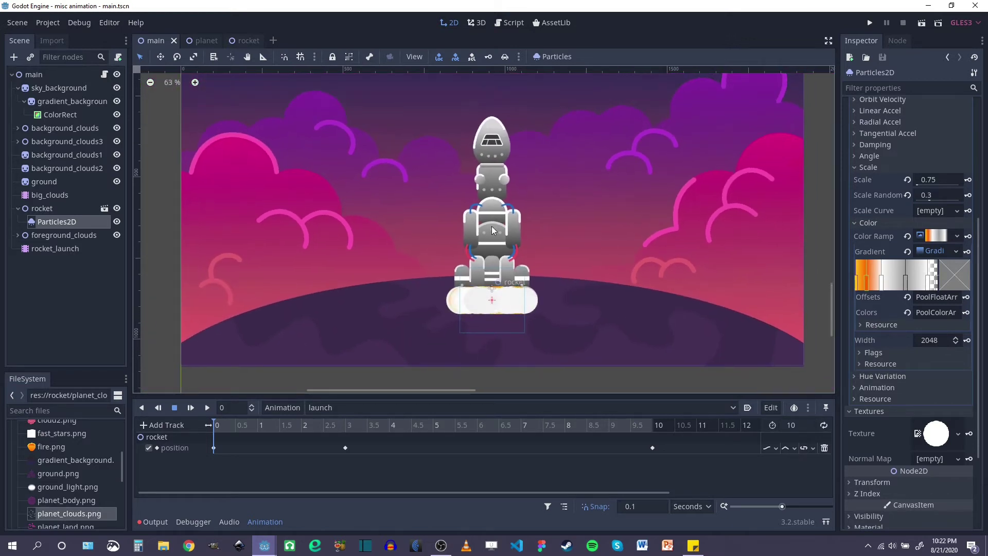
# Show the flames node in the rocket scene to inspect its fire sprites, hide it again and save the scene
pyautogui.click(233, 43)
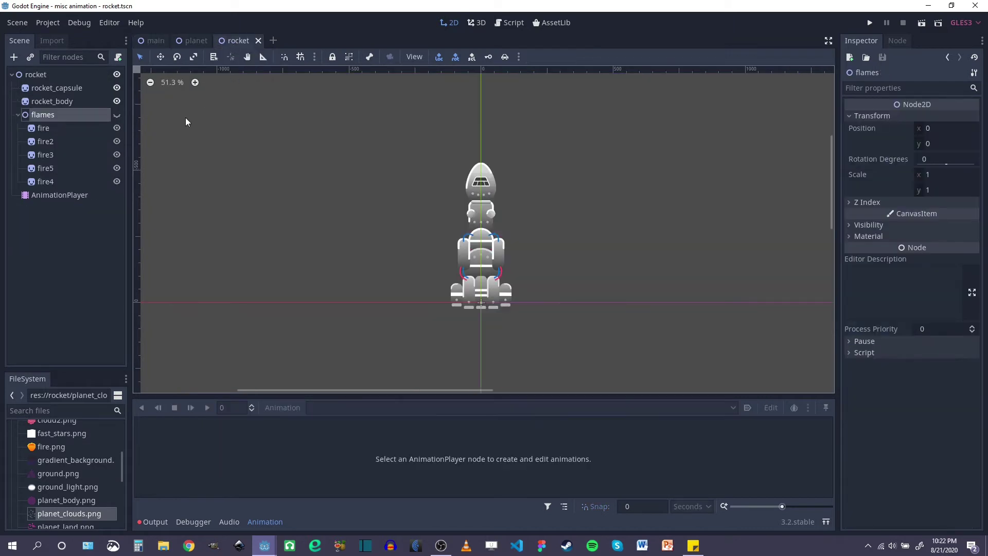
pyautogui.click(116, 115)
pyautogui.scroll(2, 493, 322)
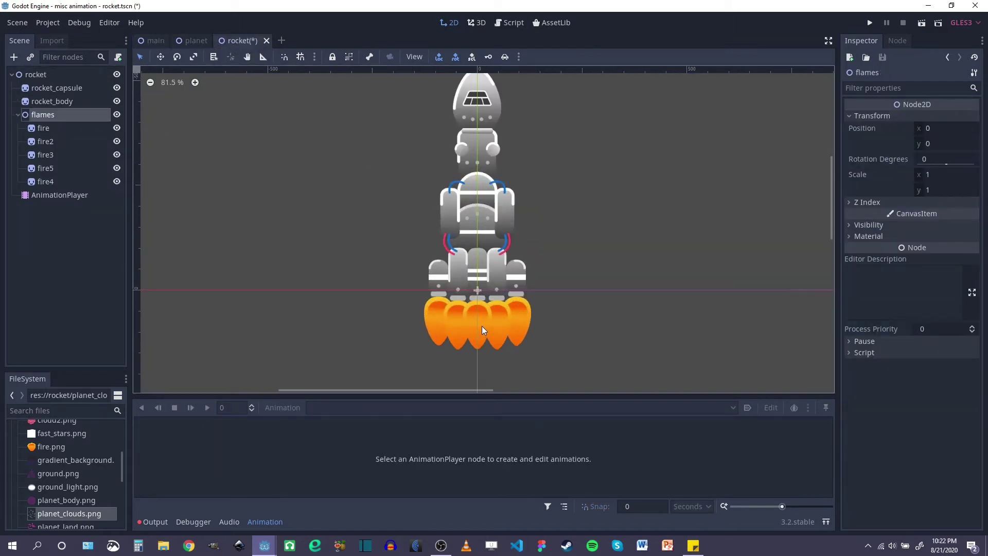
pyautogui.click(117, 115)
pyautogui.hotkey('ctrl', 's')
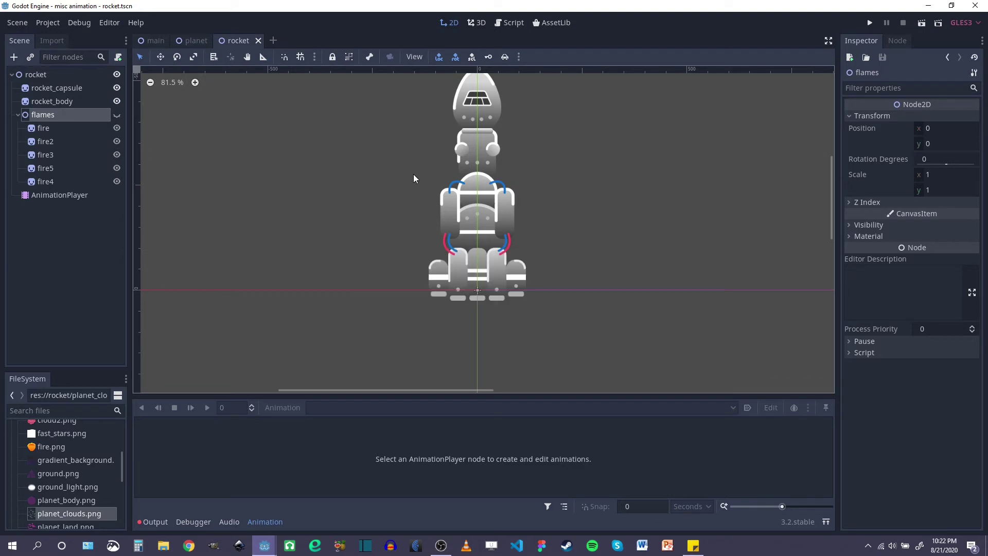
# Play the rocket_launch node's launch animation in the main scene and follow the rocket's smoke trail up the sky
pyautogui.click(150, 40)
pyautogui.scroll(4, 485, 306)
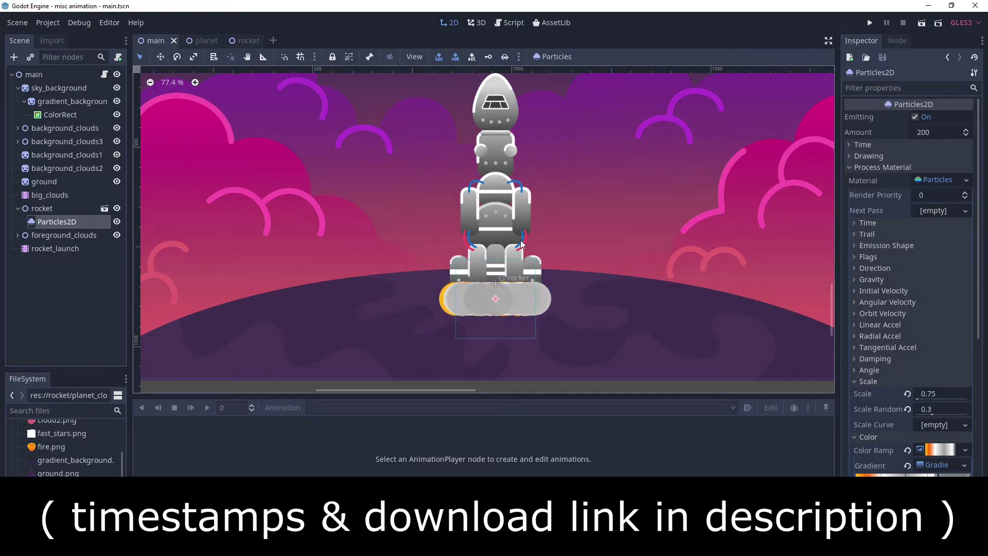
pyautogui.scroll(-6, 483, 209)
pyautogui.scroll(-3, 483, 208)
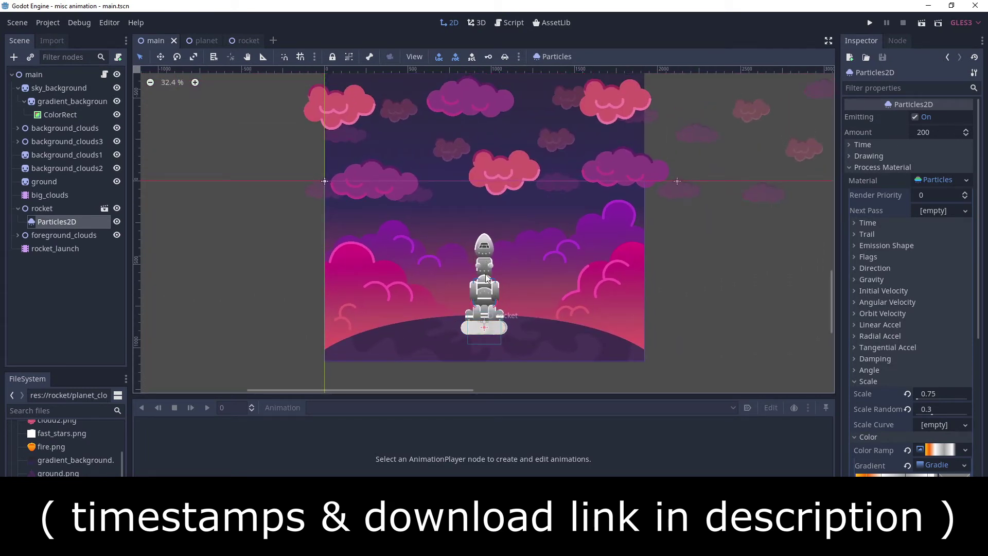
pyautogui.click(51, 249)
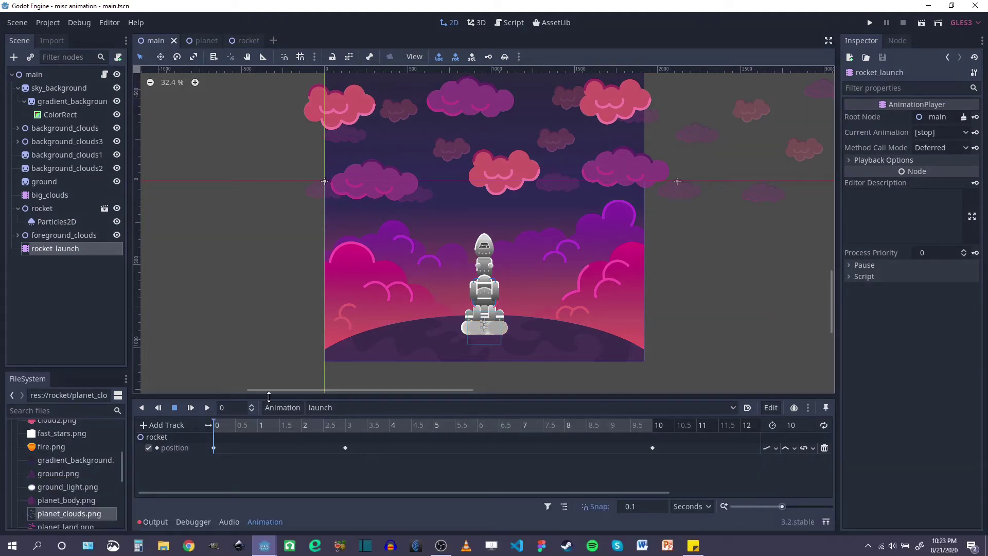
pyautogui.click(190, 408)
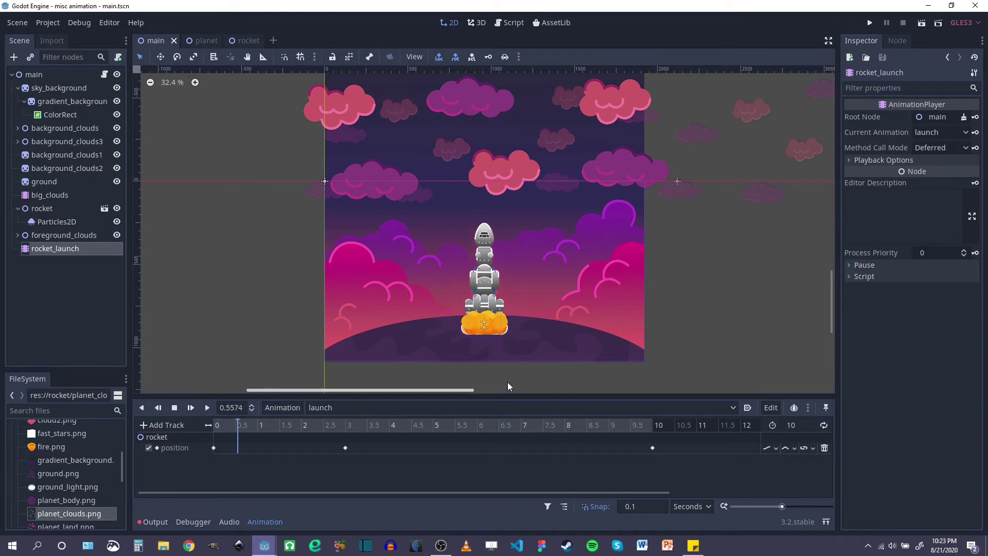
pyautogui.scroll(2, 513, 308)
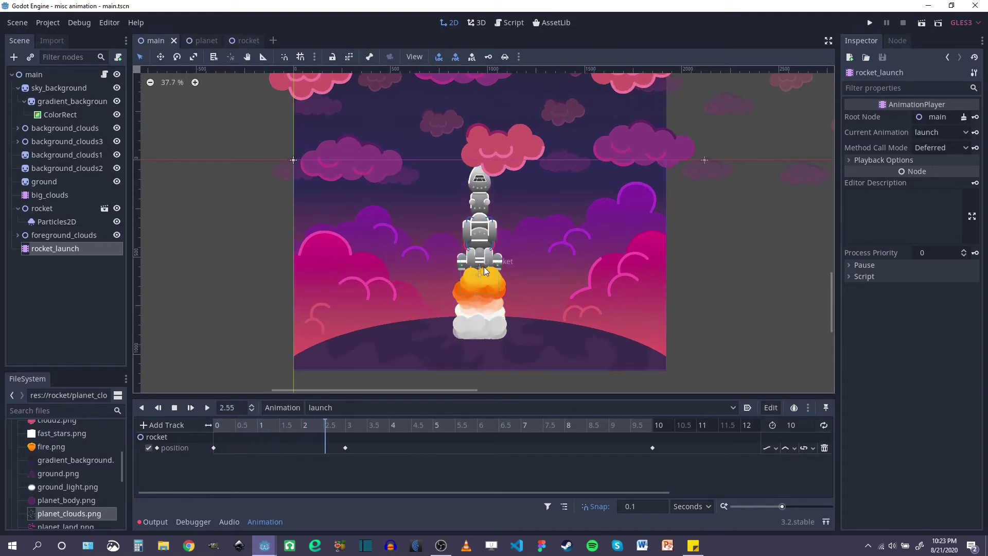
pyautogui.scroll(10, 538, 146)
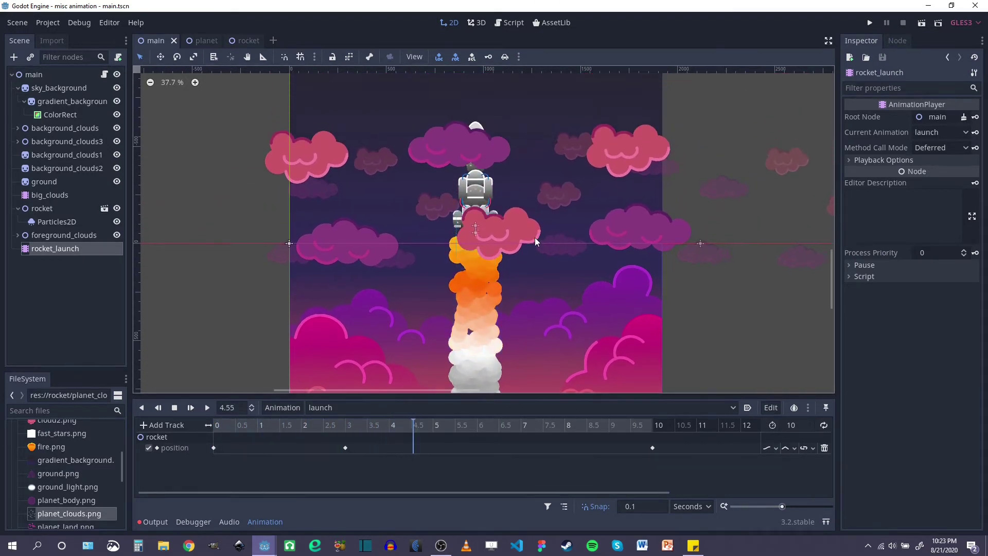
pyautogui.moveTo(530, 244); pyautogui.dragTo(530, 316, button='middle')
pyautogui.moveTo(502, 194); pyautogui.dragTo(515, 335, button='middle')
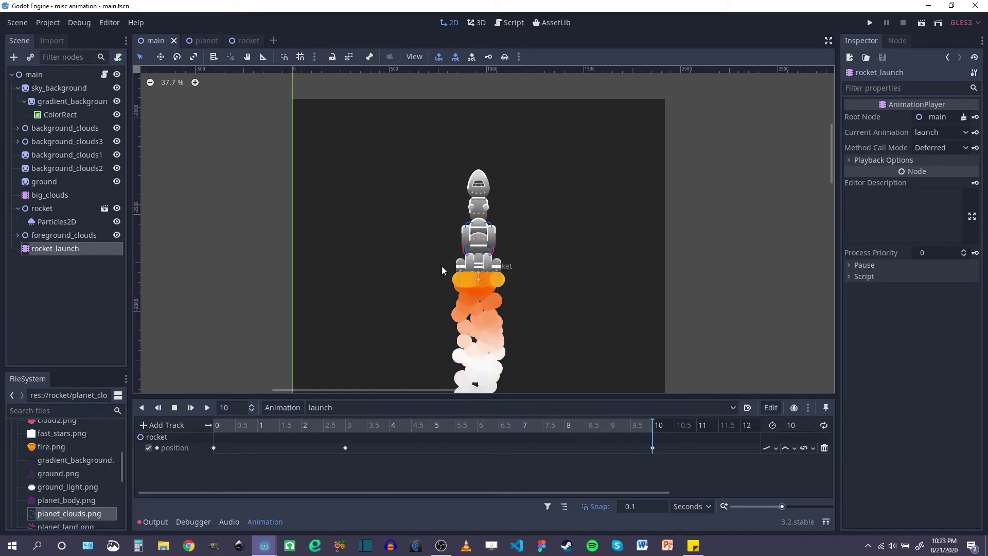
# Rewind the launch animation to 0 s and enlarge the animation timeline area beneath the scene view
pyautogui.scroll(-3, 535, 324)
pyautogui.moveTo(514, 359); pyautogui.dragTo(522, 165, button='middle')
pyautogui.moveTo(532, 263); pyautogui.dragTo(528, 198, button='middle')
pyautogui.moveTo(497, 431); pyautogui.dragTo(214, 427)
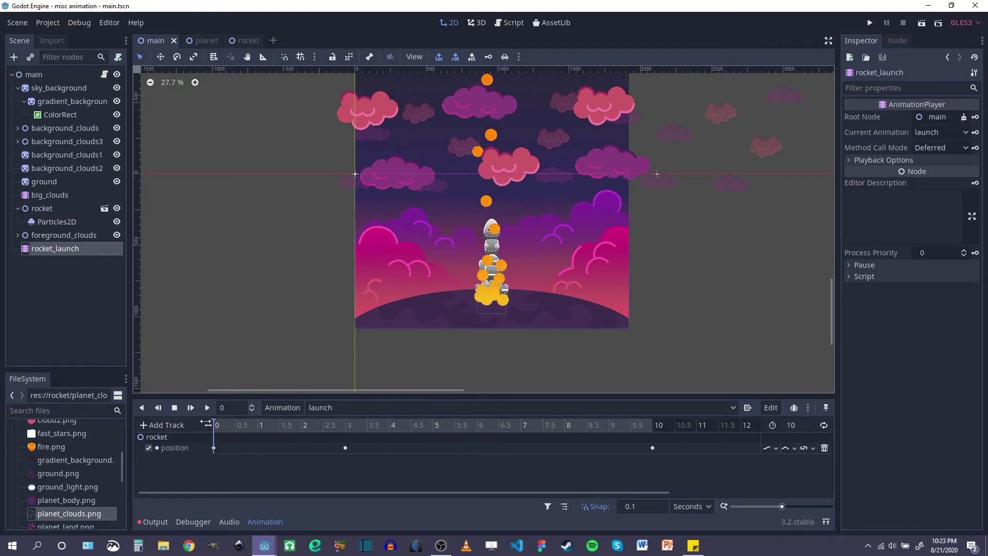
pyautogui.scroll(6, 495, 290)
pyautogui.scroll(2, 522, 252)
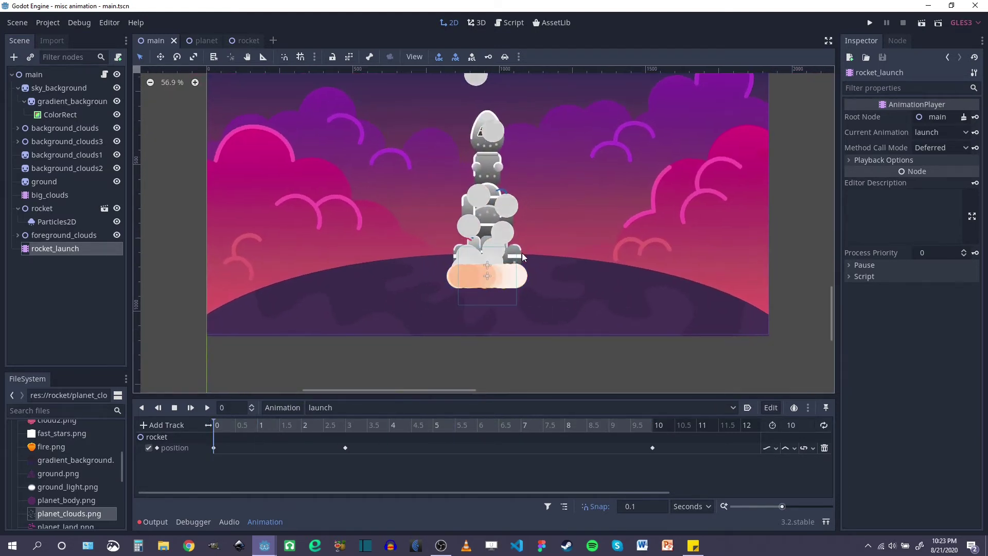
pyautogui.moveTo(374, 396); pyautogui.dragTo(375, 338)
pyautogui.scroll(-3, 521, 157)
pyautogui.moveTo(515, 141); pyautogui.dragTo(463, 232, button='middle')
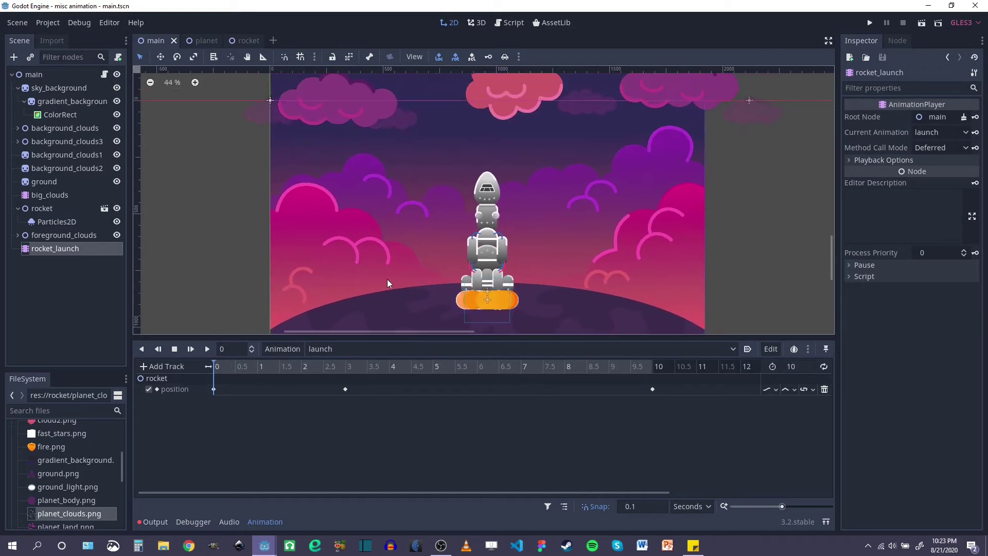
# Scrub the launch animation from 0 s to 3 s and back to examine the smoke at lift-off
pyautogui.moveTo(214, 368); pyautogui.dragTo(345, 369)
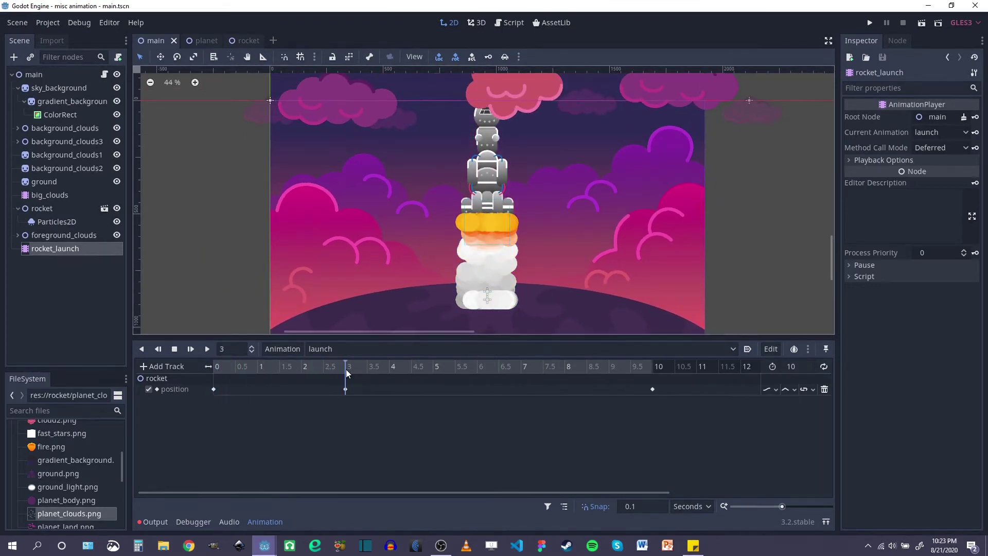
pyautogui.moveTo(362, 366); pyautogui.dragTo(208, 365)
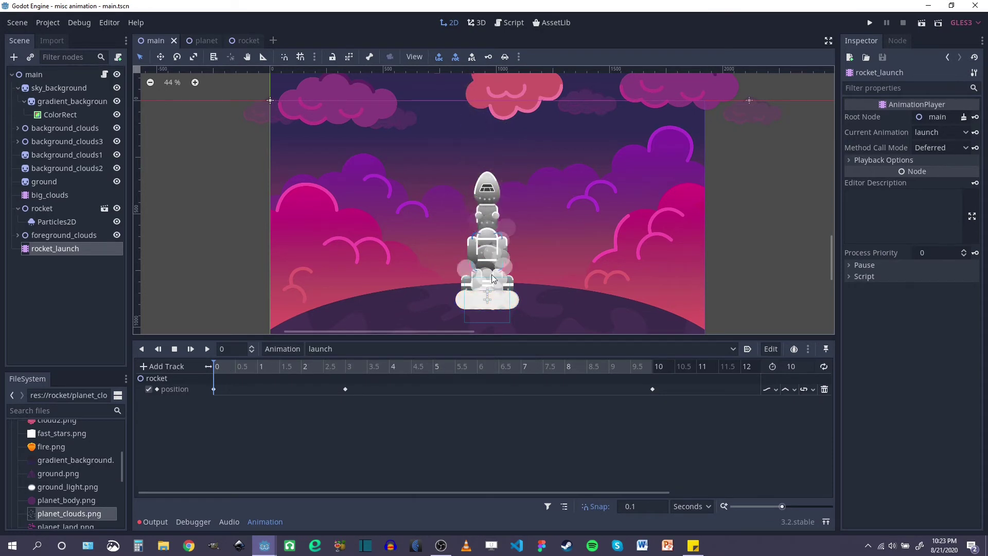
pyautogui.scroll(3, 484, 307)
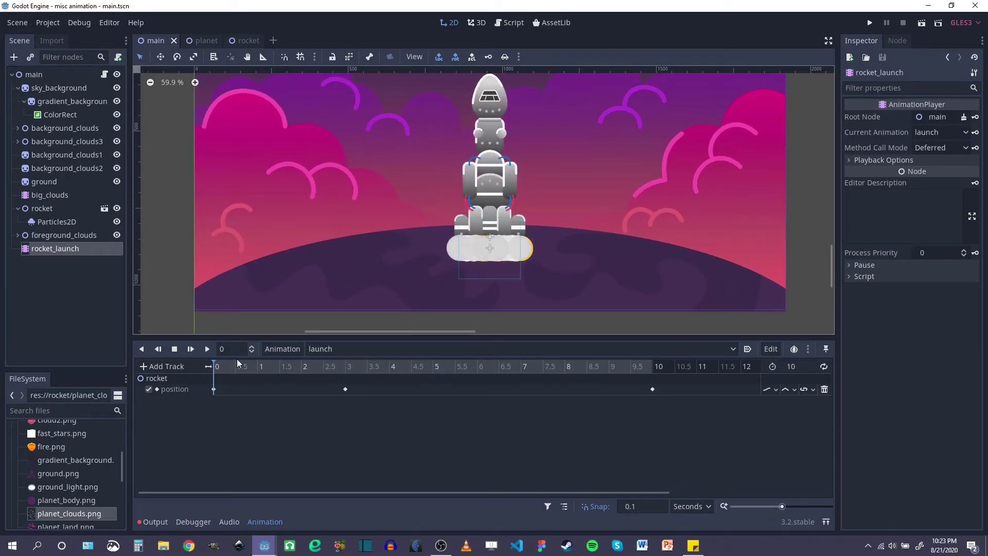
# Add a property track for the emitting property of the rocket's Particles2D node to the launch animation
pyautogui.click(163, 367)
pyautogui.click(165, 381)
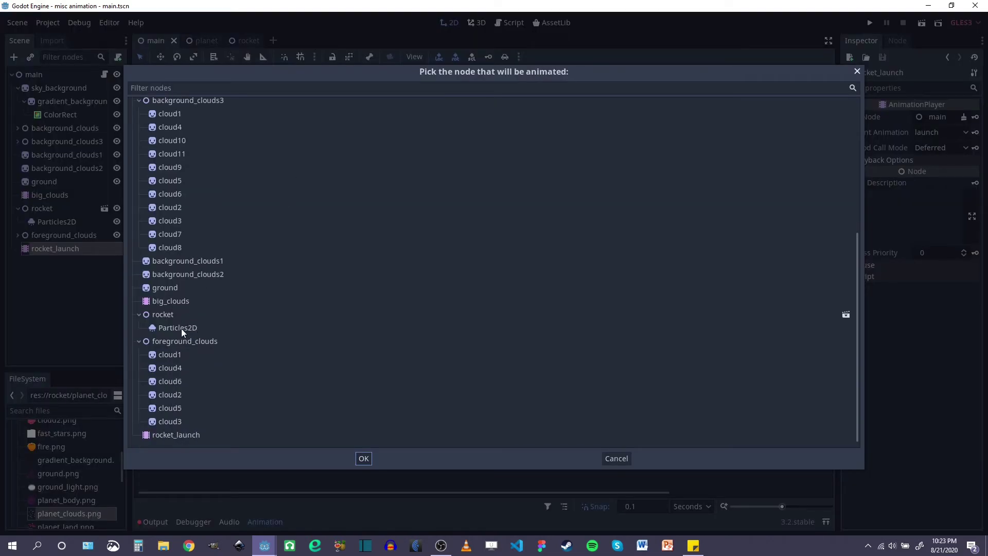
pyautogui.click(182, 328)
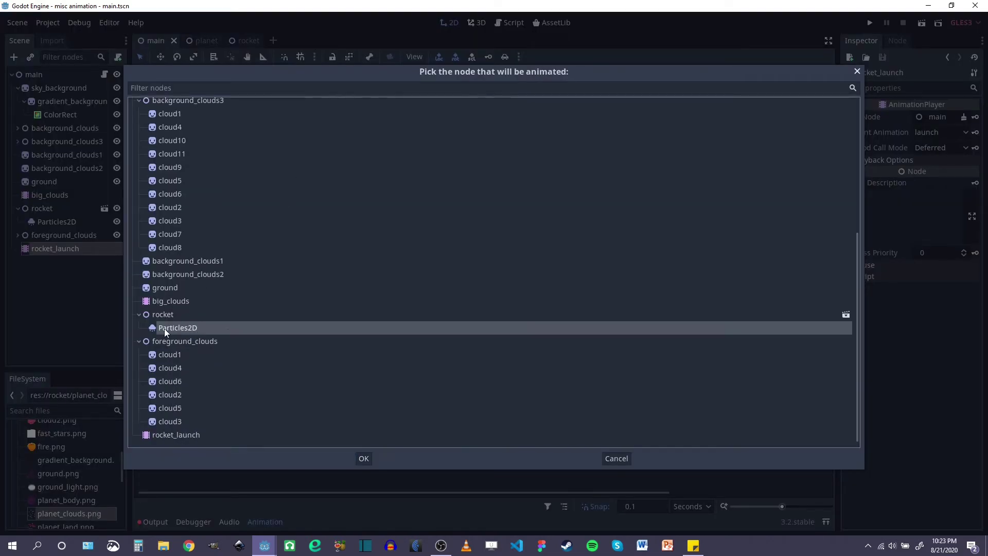
pyautogui.click(364, 458)
pyautogui.click(275, 189)
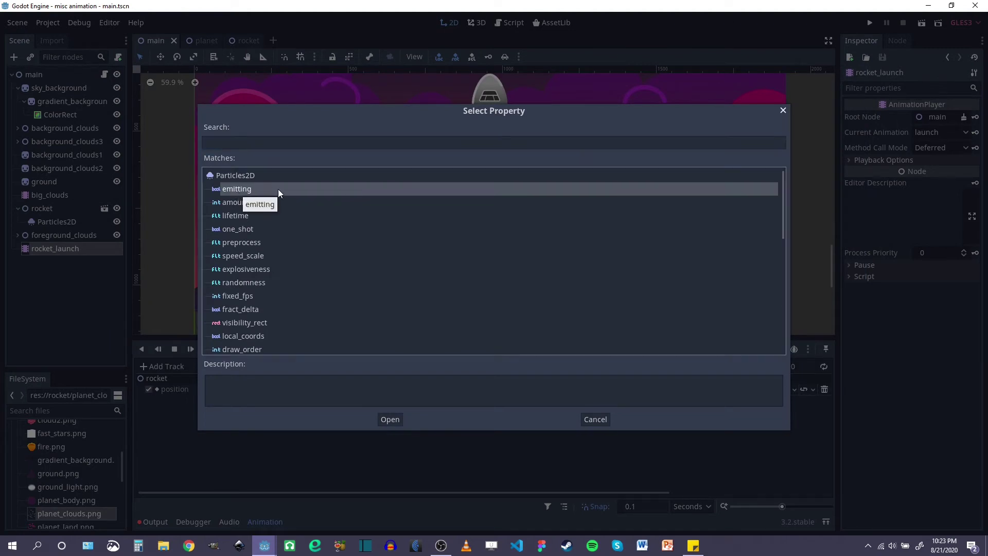
pyautogui.click(389, 419)
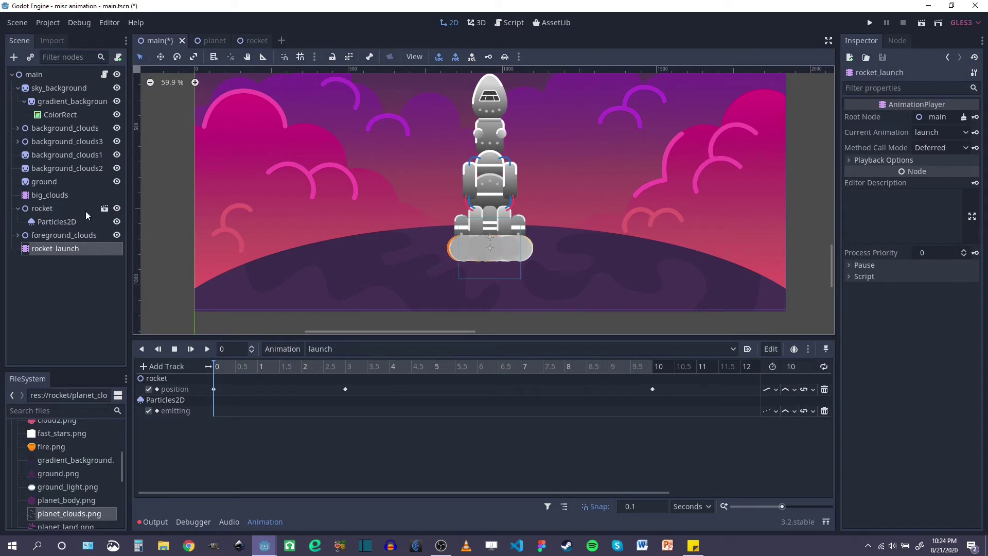
# Key the Particles2D node's emitting property off at 0 s and on at 0.1 s
pyautogui.click(67, 222)
pyautogui.click(914, 117)
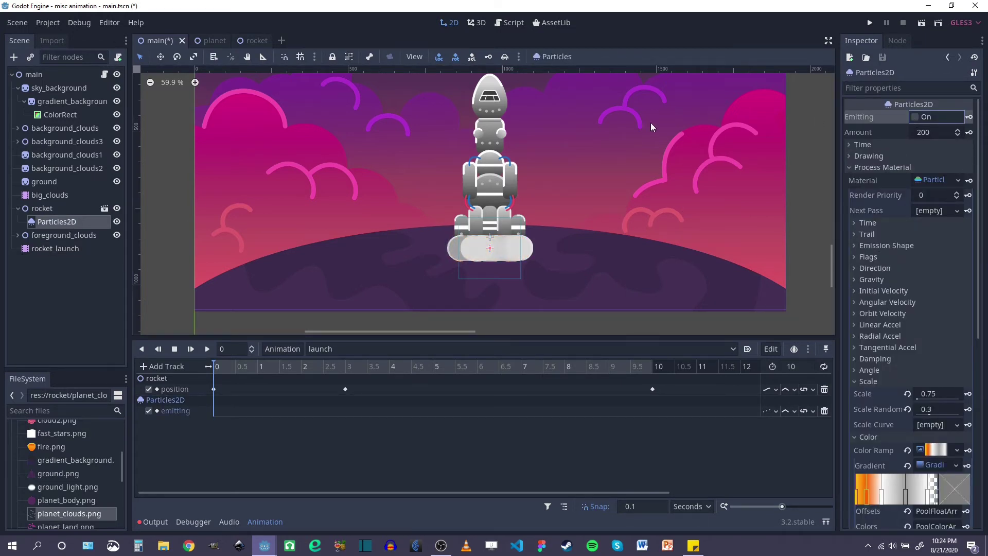
pyautogui.click(969, 117)
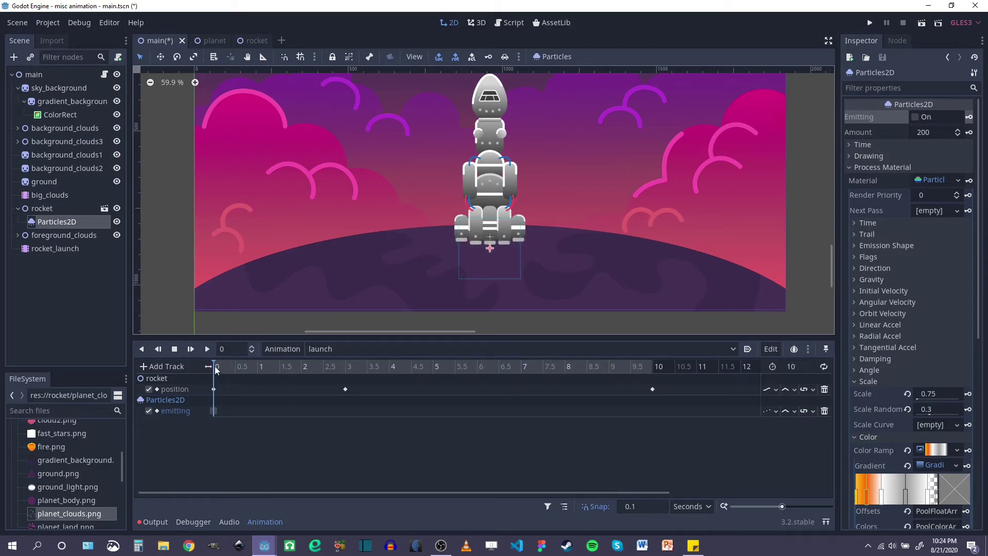
pyautogui.moveTo(215, 371); pyautogui.dragTo(217, 370)
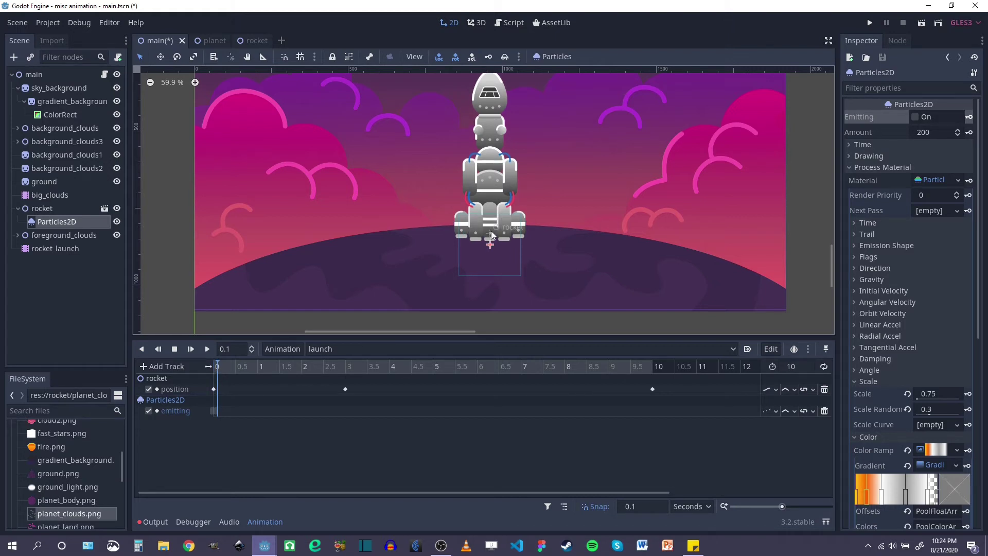
pyautogui.click(915, 117)
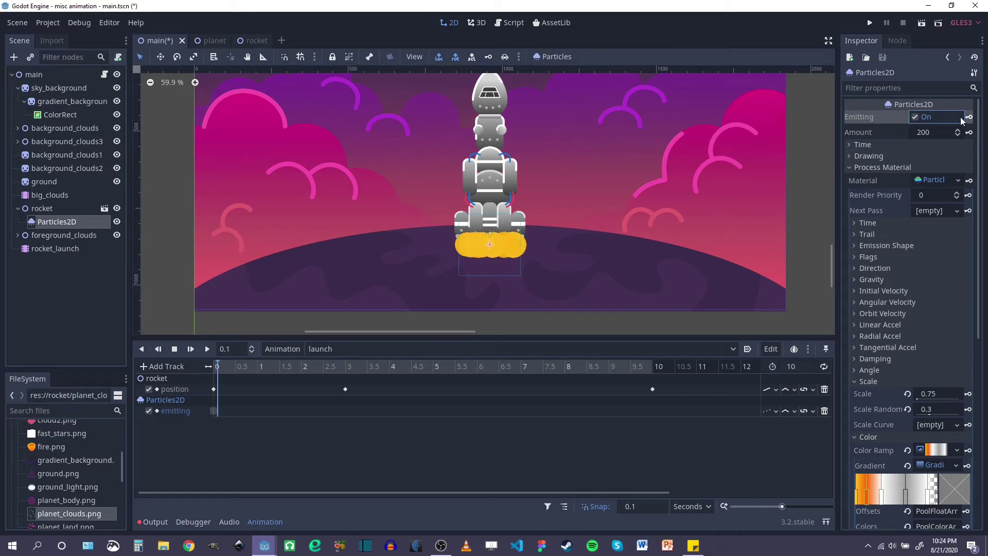
pyautogui.click(969, 117)
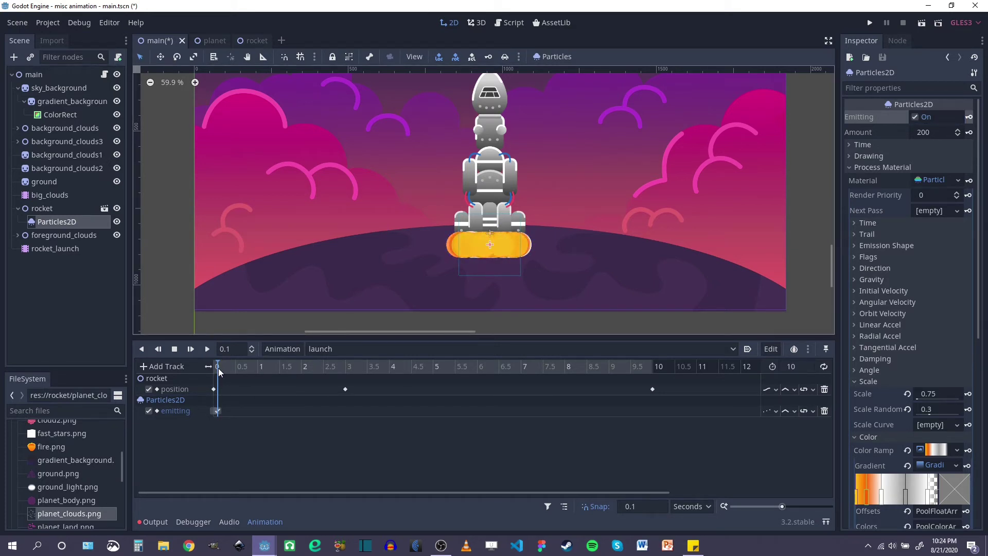
# Key the particles' emitting property on at 3 s and off at 3.1 s, and save the main scene
pyautogui.moveTo(218, 369); pyautogui.dragTo(346, 370)
pyautogui.scroll(3, 519, 242)
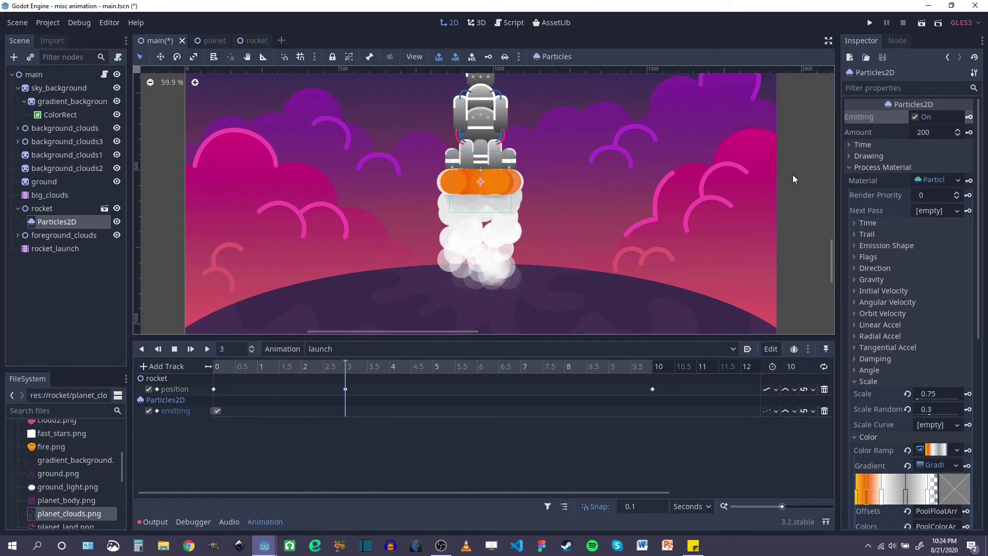
pyautogui.click(968, 116)
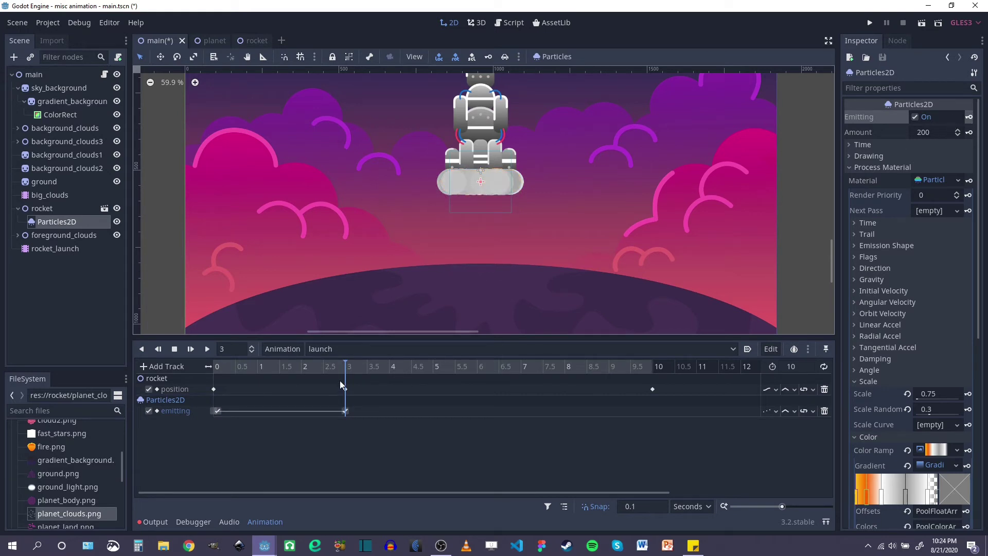
pyautogui.moveTo(347, 370); pyautogui.dragTo(350, 371)
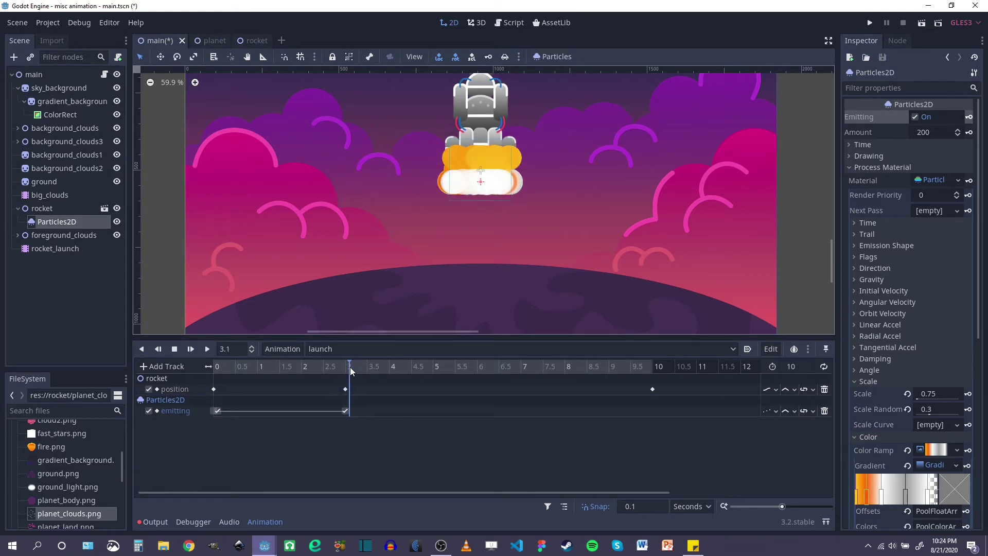
pyautogui.click(915, 118)
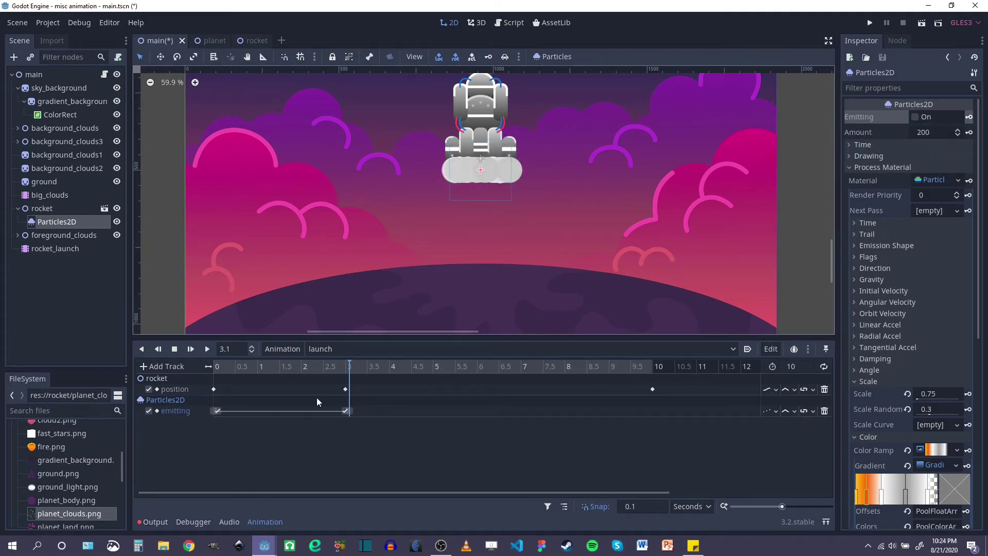
pyautogui.scroll(-6, 484, 214)
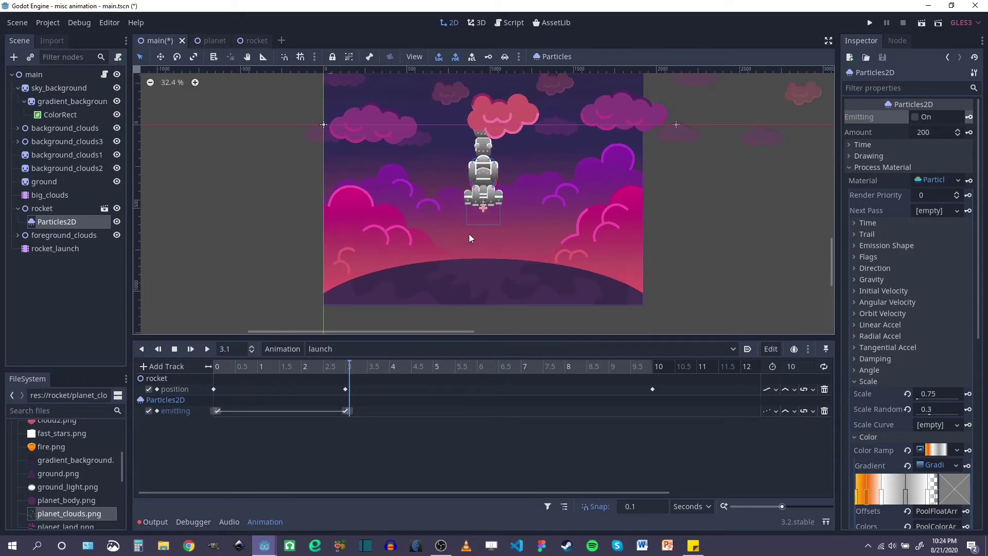
pyautogui.moveTo(347, 372); pyautogui.dragTo(214, 374)
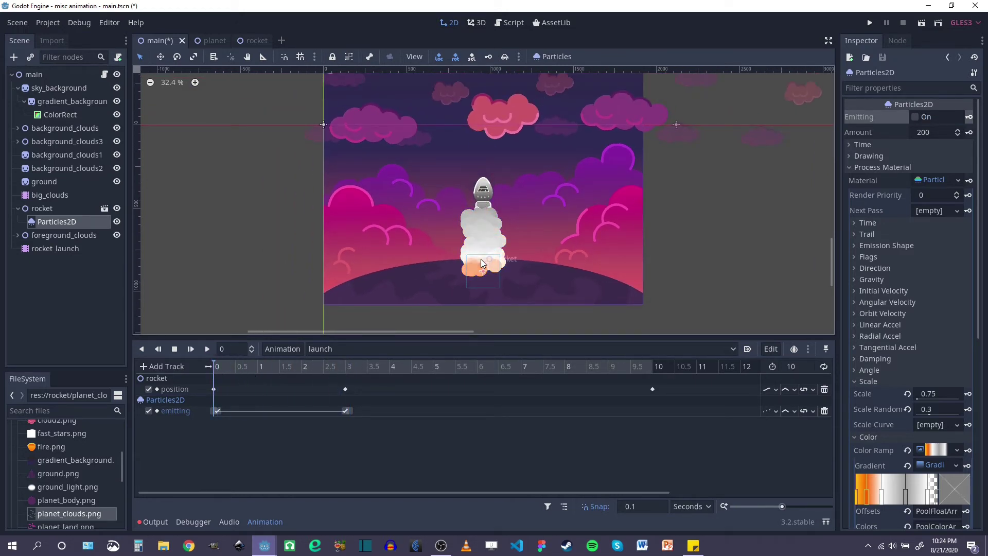
pyautogui.hotkey('ctrl', 's')
# Play the launch animation from the start to check when the particles emit, and return it to 0 s
pyautogui.scroll(5, 472, 277)
pyautogui.click(190, 349)
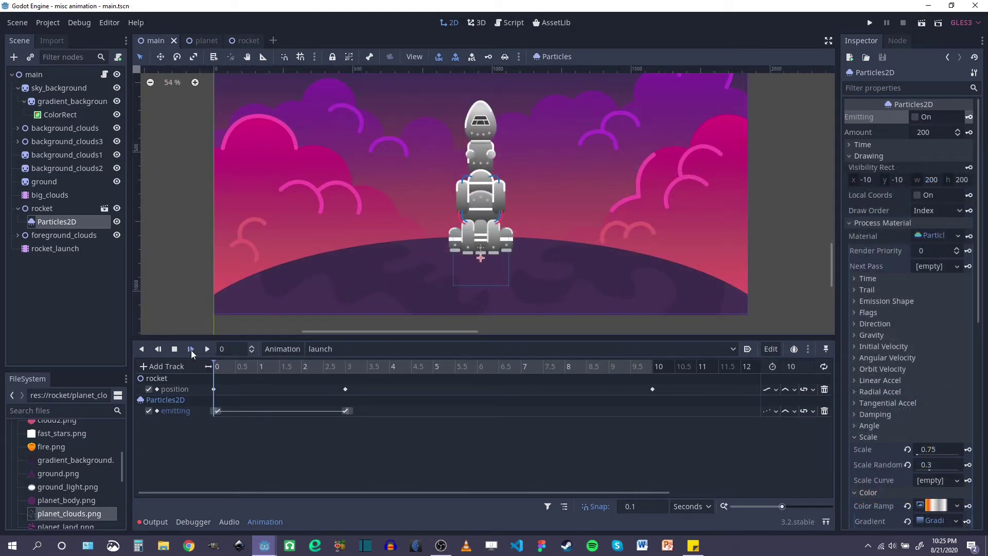
pyautogui.scroll(-3, 496, 186)
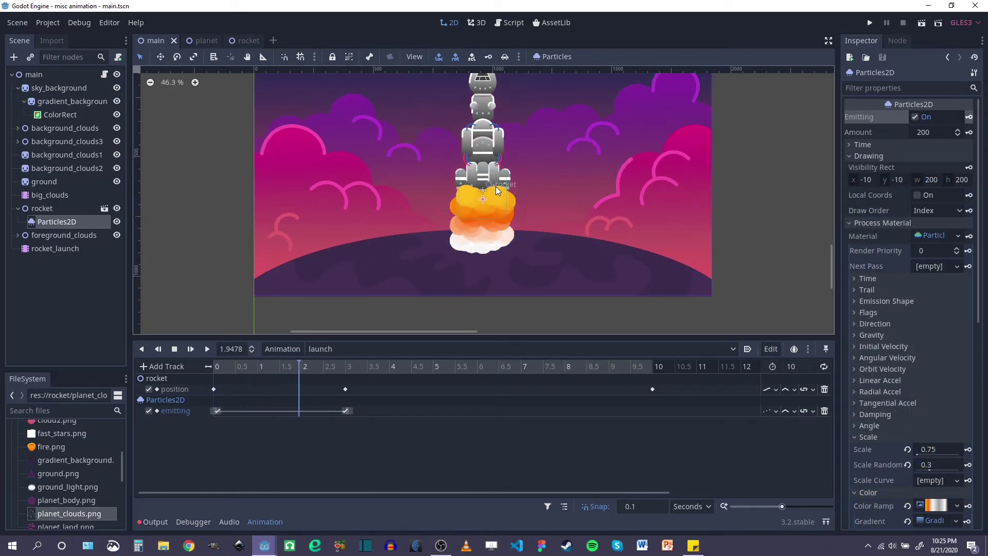
pyautogui.scroll(6, 502, 165)
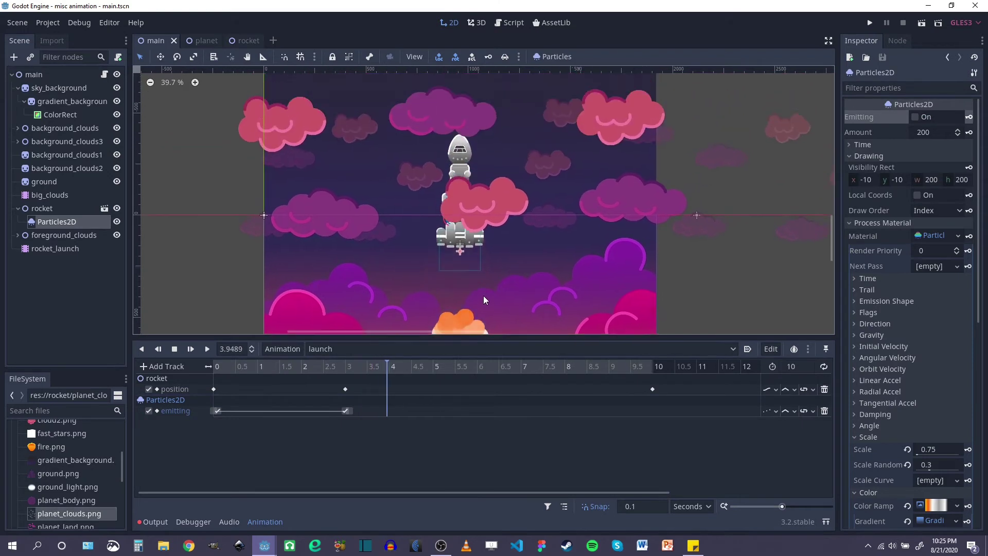
pyautogui.press('s')
pyautogui.moveTo(430, 368); pyautogui.dragTo(214, 376)
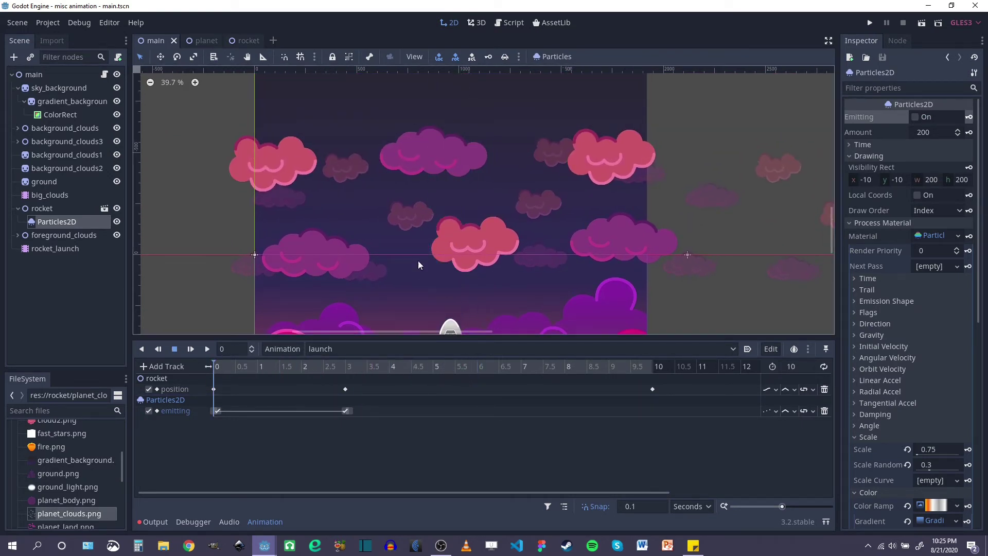
pyautogui.scroll(-1, 455, 222)
pyautogui.moveTo(455, 221); pyautogui.dragTo(462, 82, button='middle')
pyautogui.scroll(3, 464, 220)
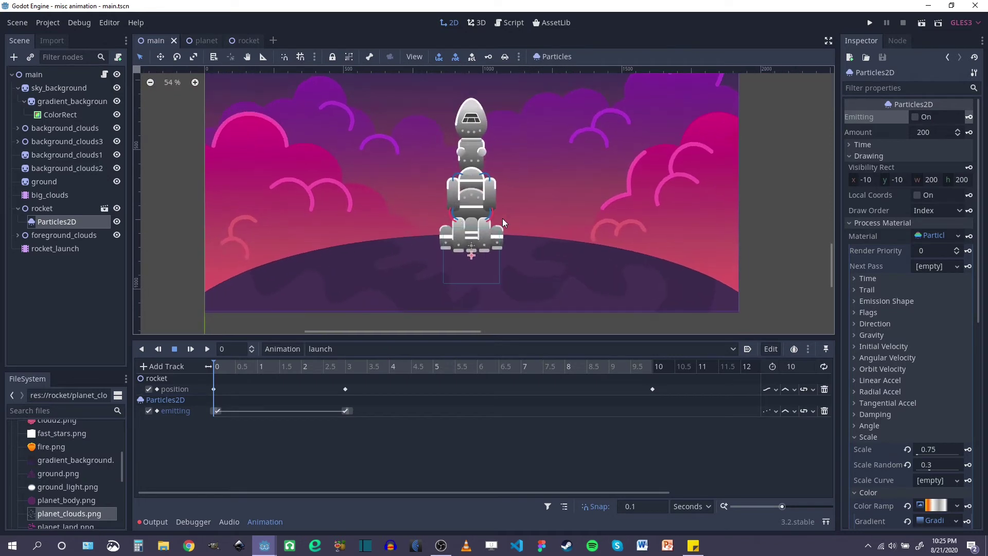
# Open the rocket scene and view the flames animation of its AnimationPlayer node
pyautogui.click(242, 41)
pyautogui.click(260, 517)
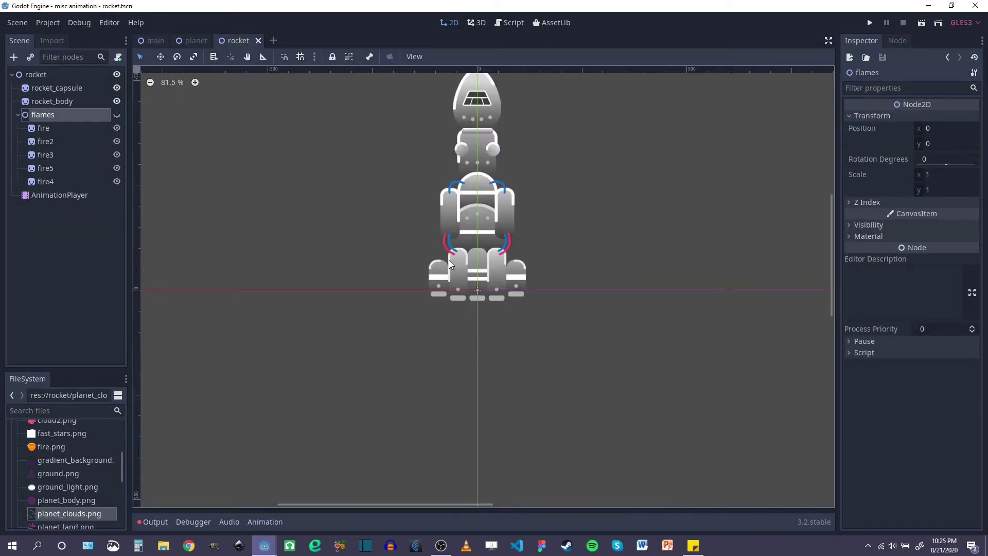
pyautogui.scroll(-3, 469, 225)
pyautogui.click(73, 195)
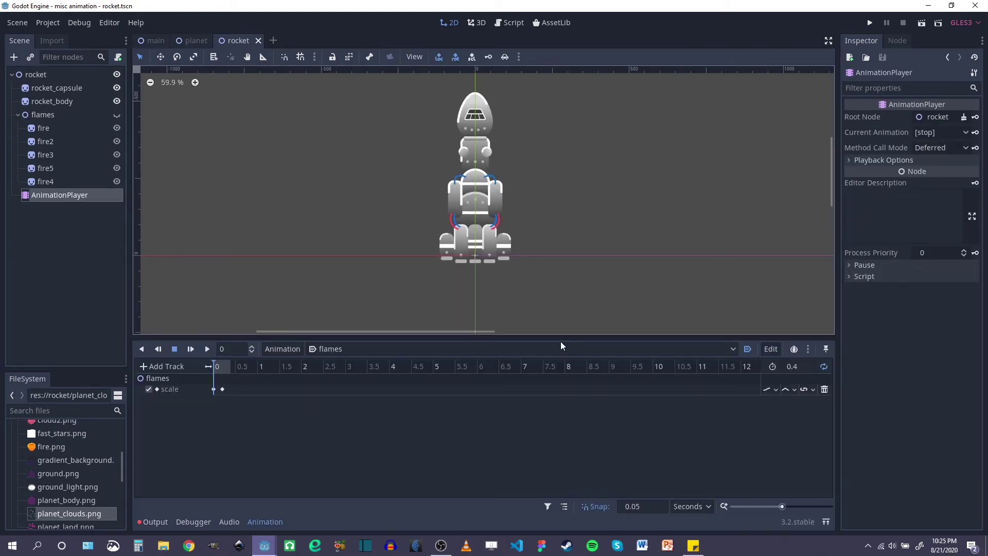
# Add a second AnimationPlayer node as a child of the rocket root node
pyautogui.click(39, 75)
pyautogui.rightClick(38, 76)
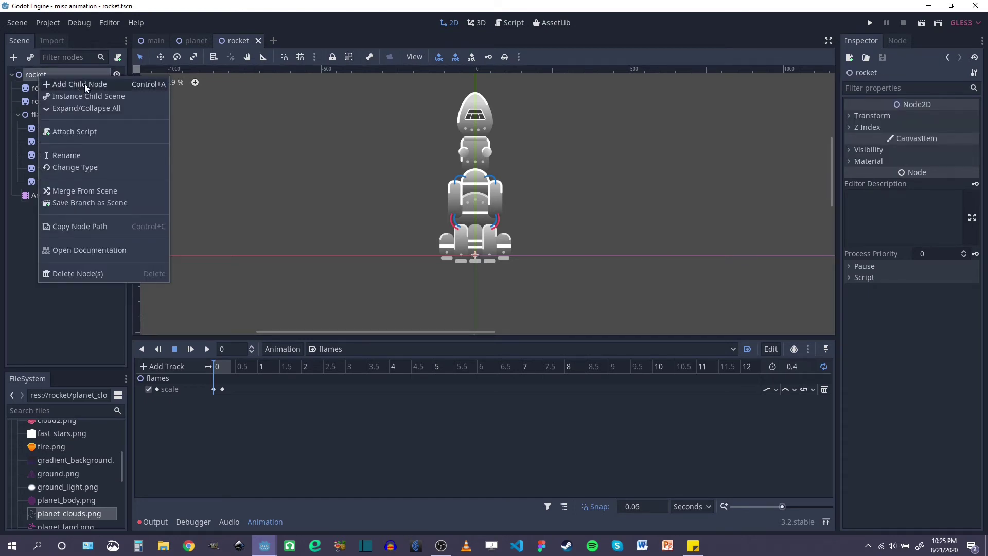
pyautogui.click(80, 84)
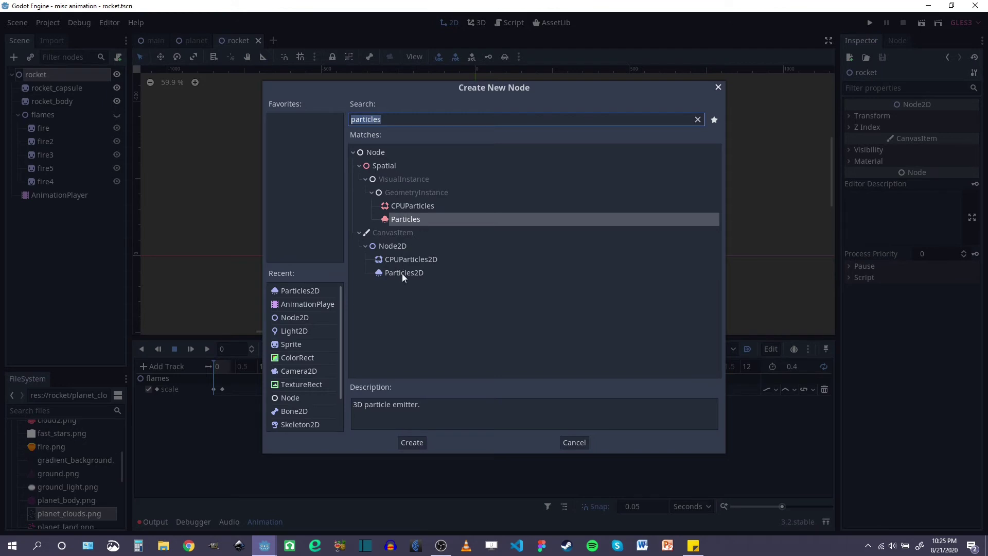
pyautogui.write('animation')
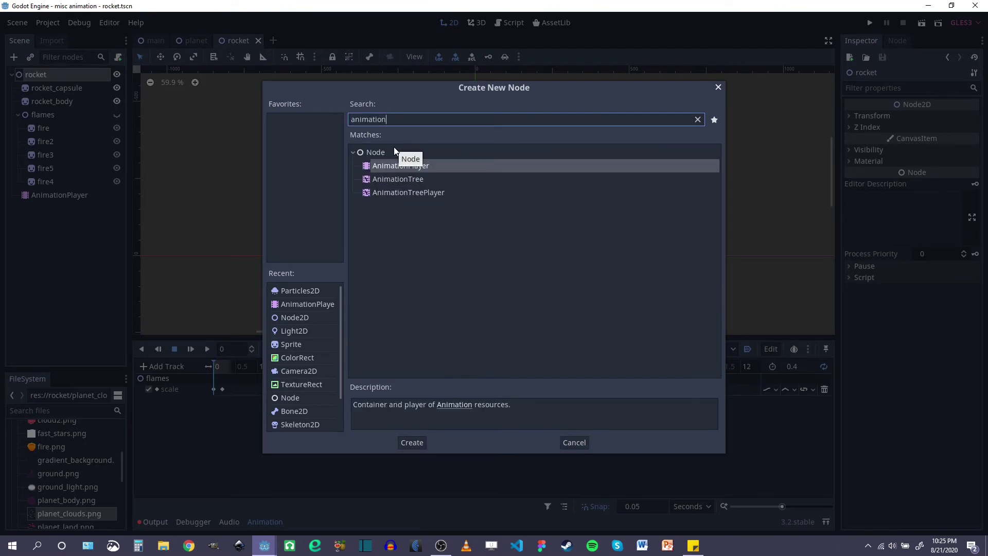
pyautogui.doubleClick(405, 165)
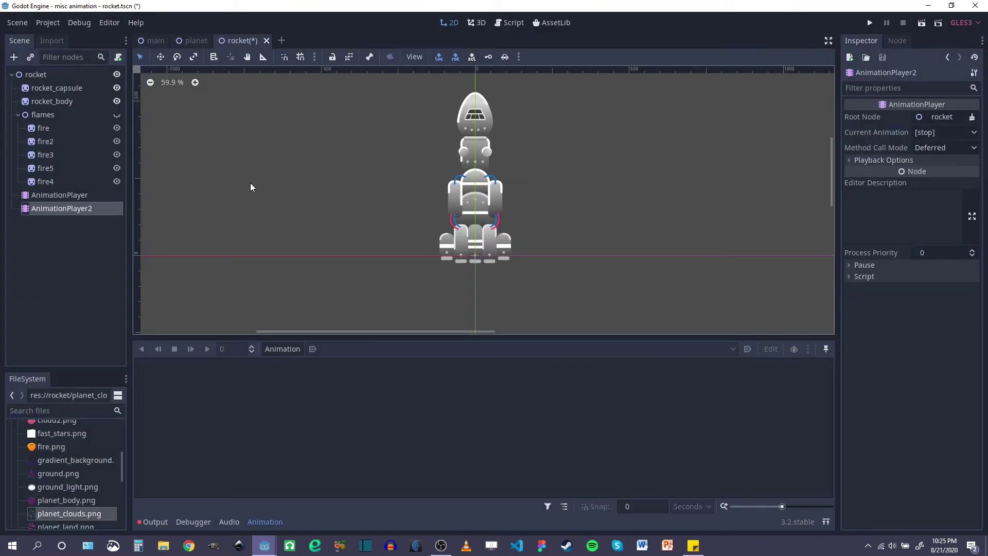
# Rename the new AnimationPlayer node to timing
pyautogui.doubleClick(95, 208)
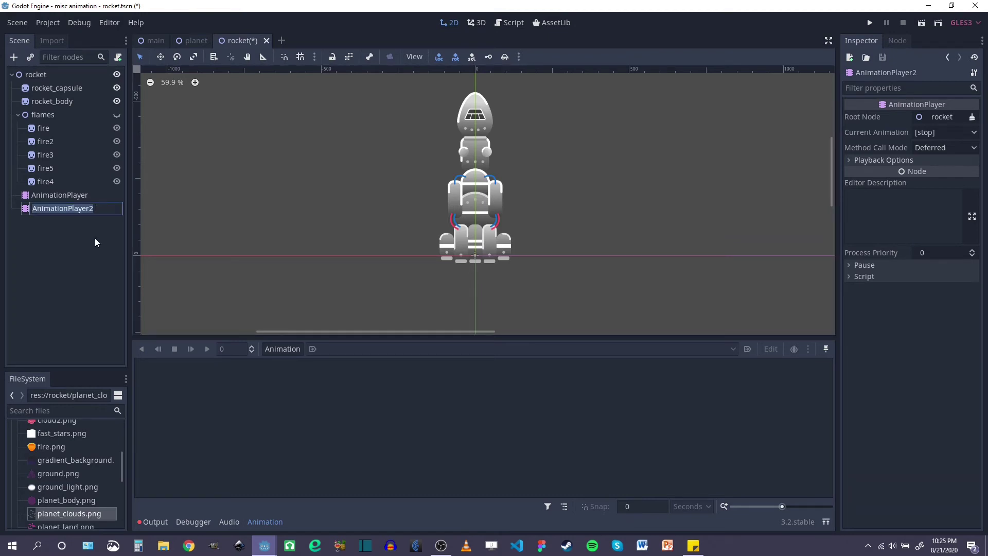
pyautogui.write('flames')
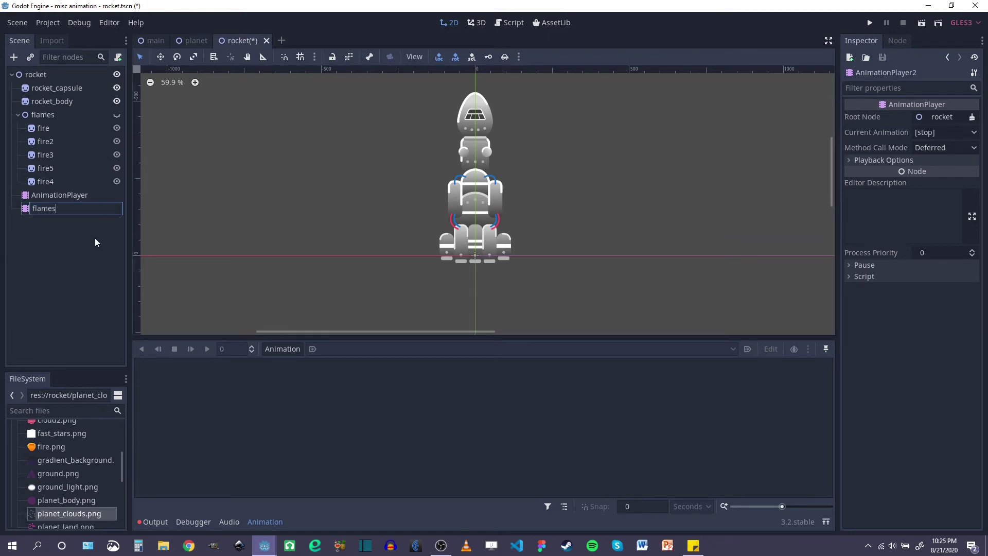
pyautogui.press('BackSpace')
pyautogui.press('BackSpace')
pyautogui.press('BackSpace')
pyautogui.press('BackSpace')
pyautogui.press('BackSpace')
pyautogui.write('timing')
pyautogui.press('Return')
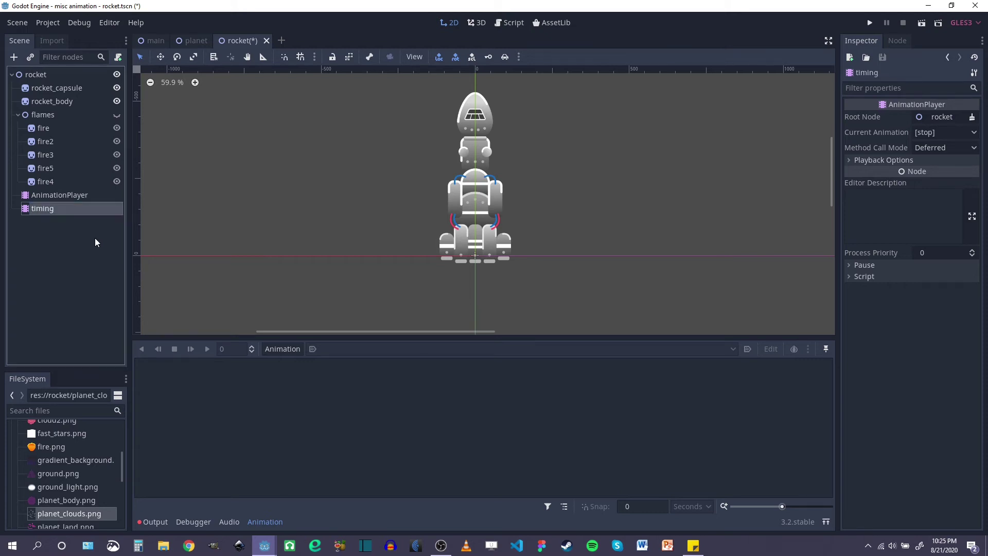
# Create a new animation named timing in the timing AnimationPlayer and set its length to 10 seconds
pyautogui.click(283, 350)
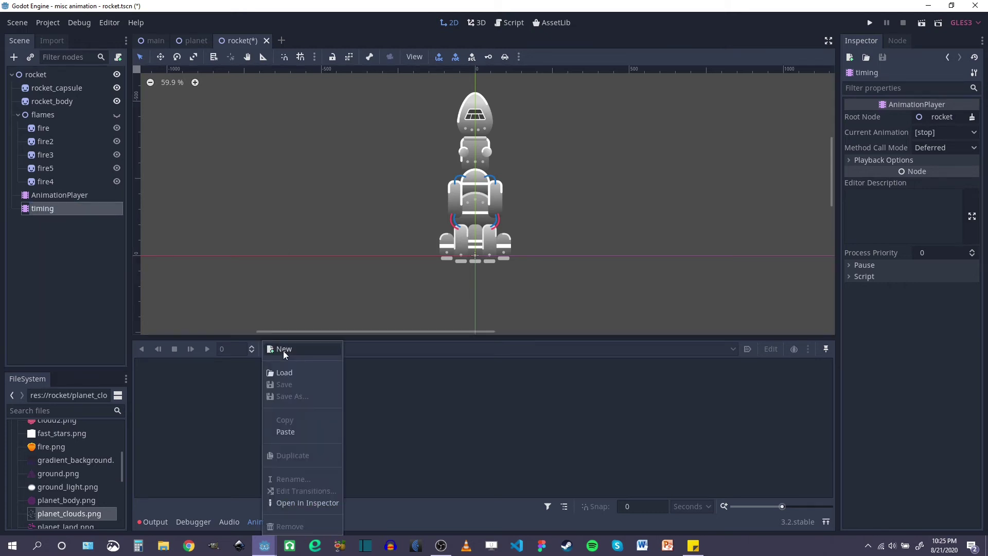
pyautogui.click(283, 349)
pyautogui.write('timing')
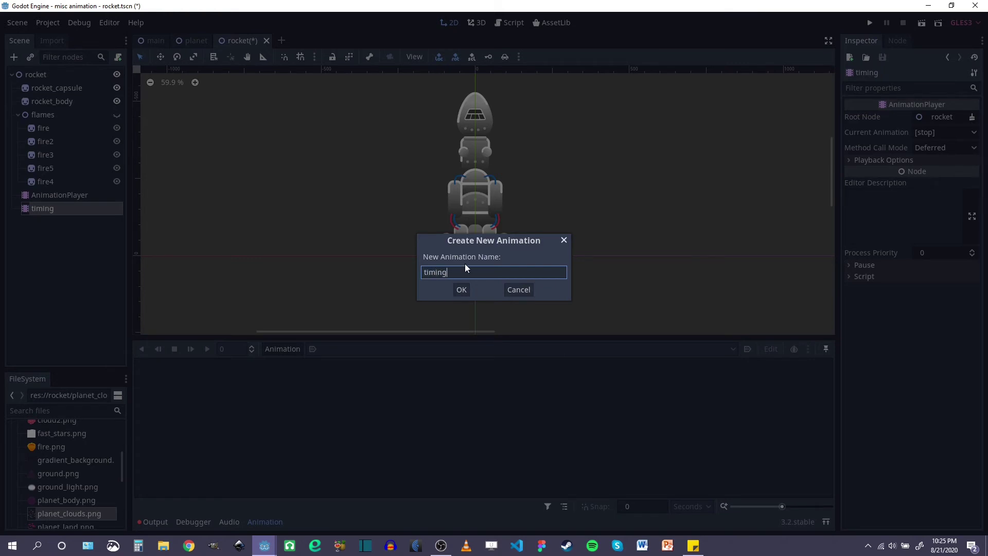
pyautogui.press('Return')
pyautogui.click(798, 367)
pyautogui.write('10')
pyautogui.press('Return')
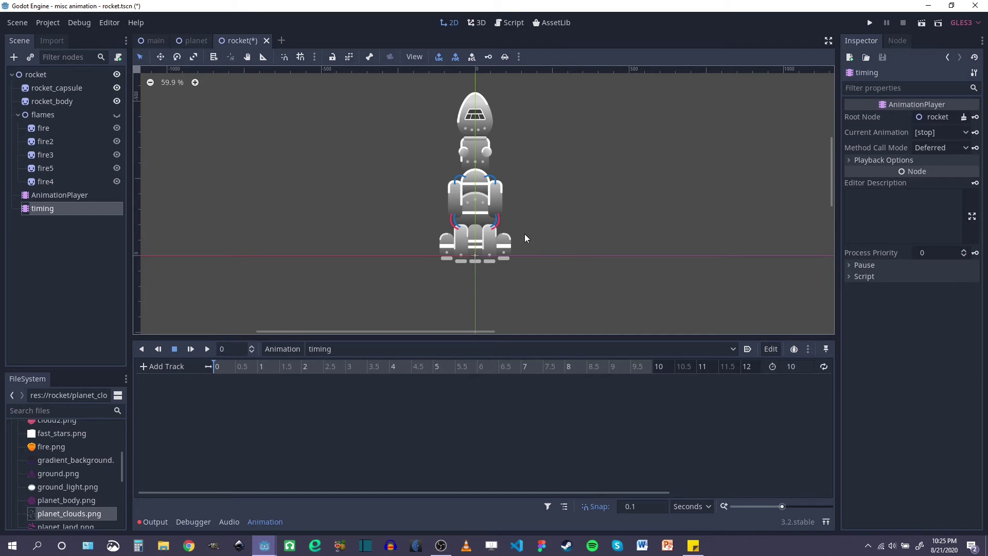
# Scrub the rocket_launch node's launch animation in the main scene to check when the particles stop emitting
pyautogui.click(155, 41)
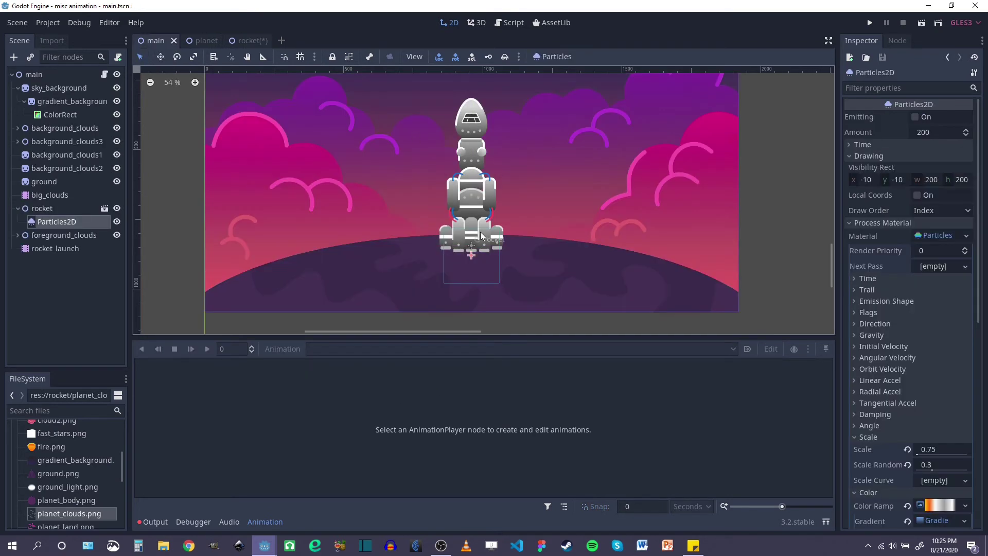
pyautogui.click(64, 247)
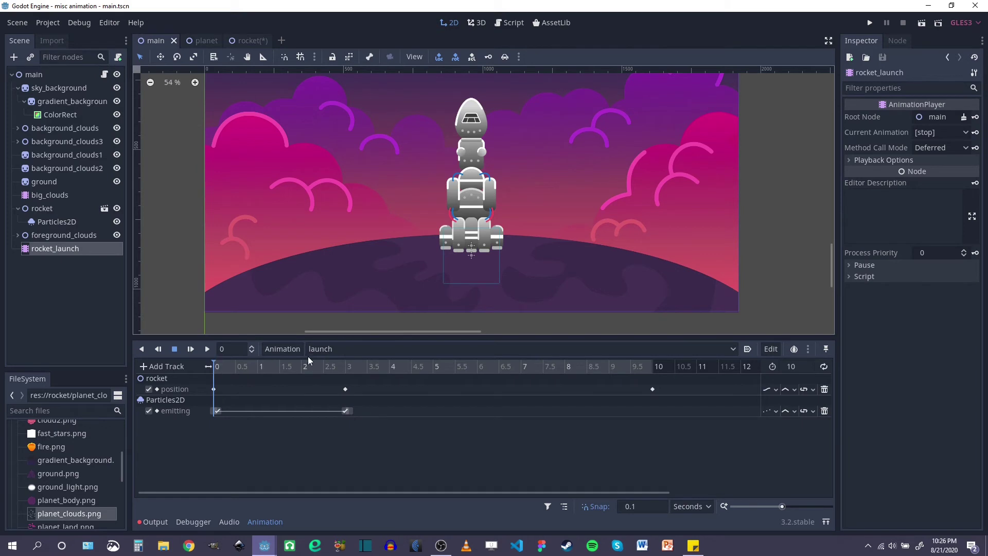
pyautogui.click(350, 368)
pyautogui.moveTo(350, 369); pyautogui.dragTo(231, 370)
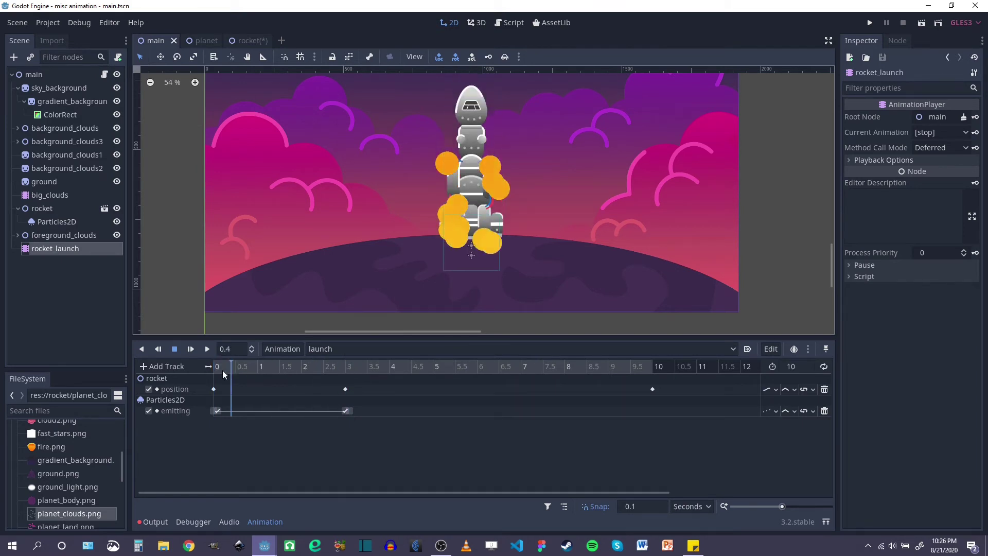
# Add a property track for the flames node's visible property to the rocket scene's timing animation
pyautogui.click(242, 43)
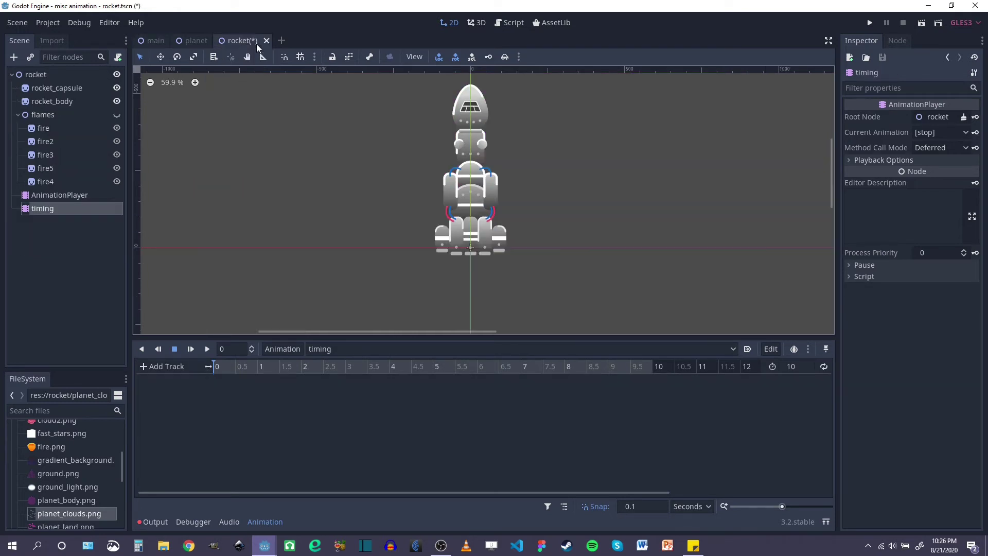
pyautogui.click(173, 366)
pyautogui.click(167, 382)
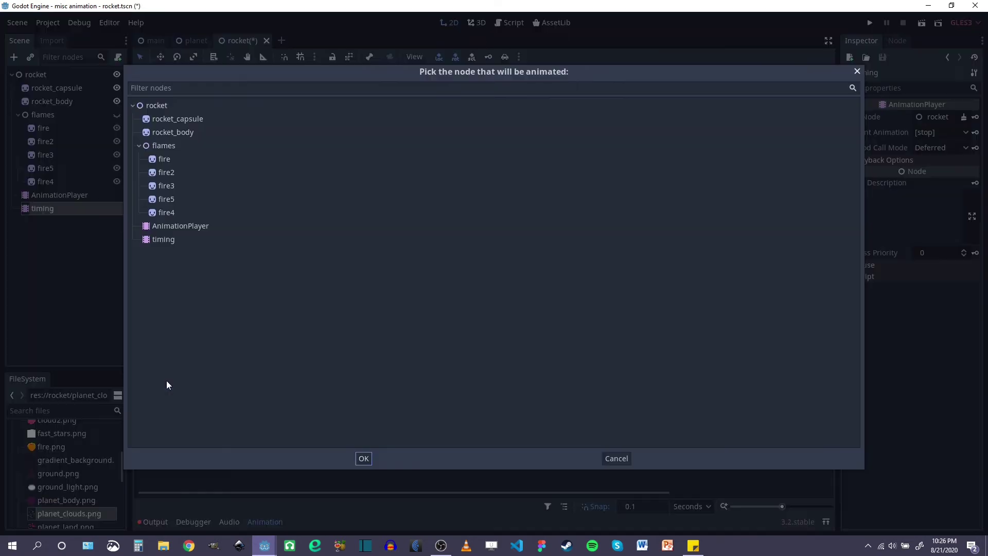
pyautogui.click(211, 147)
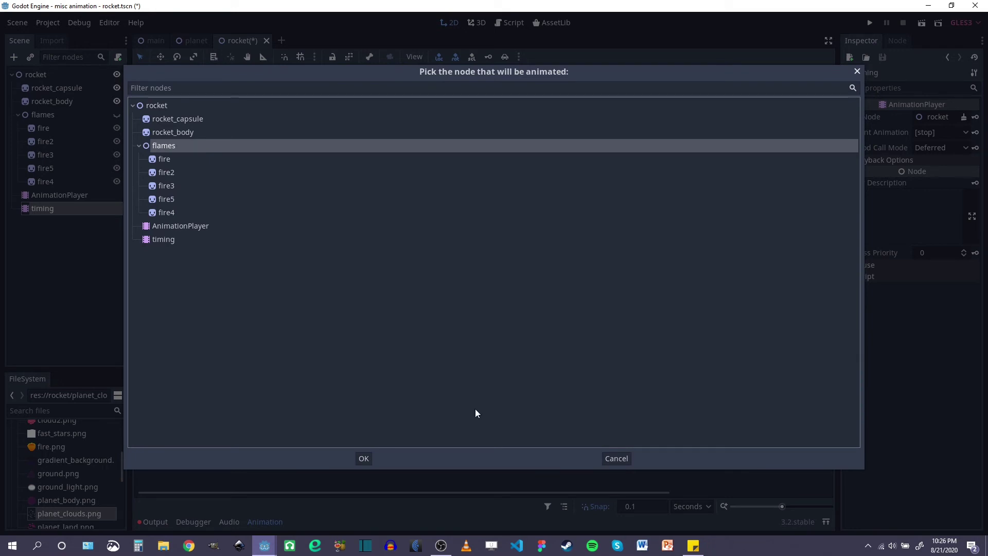
pyautogui.click(363, 458)
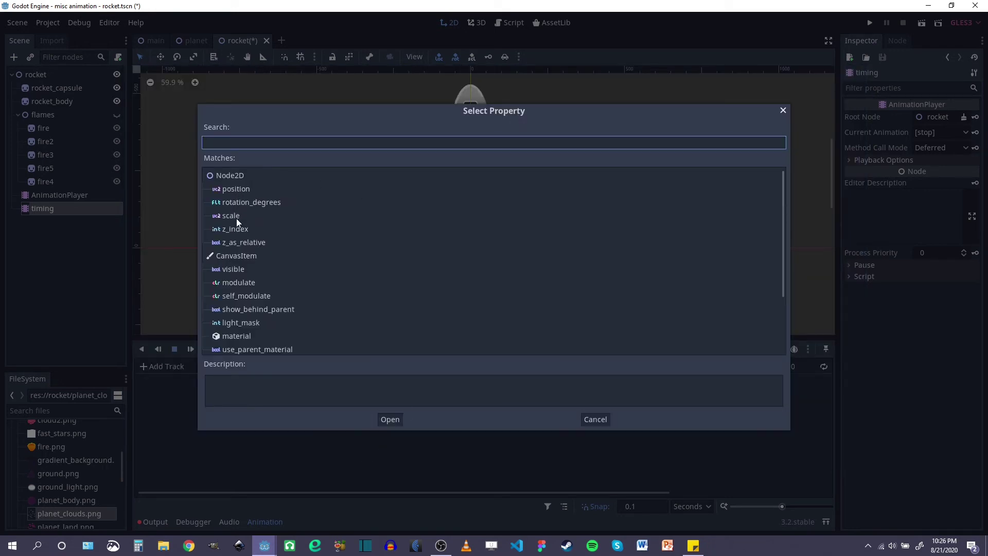
pyautogui.scroll(-2, 252, 257)
pyautogui.click(237, 246)
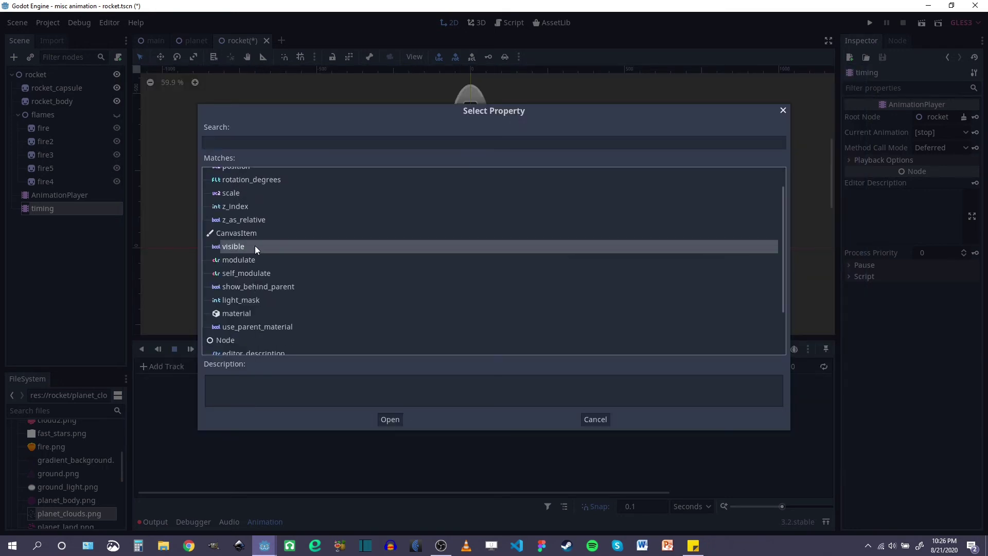
pyautogui.click(390, 419)
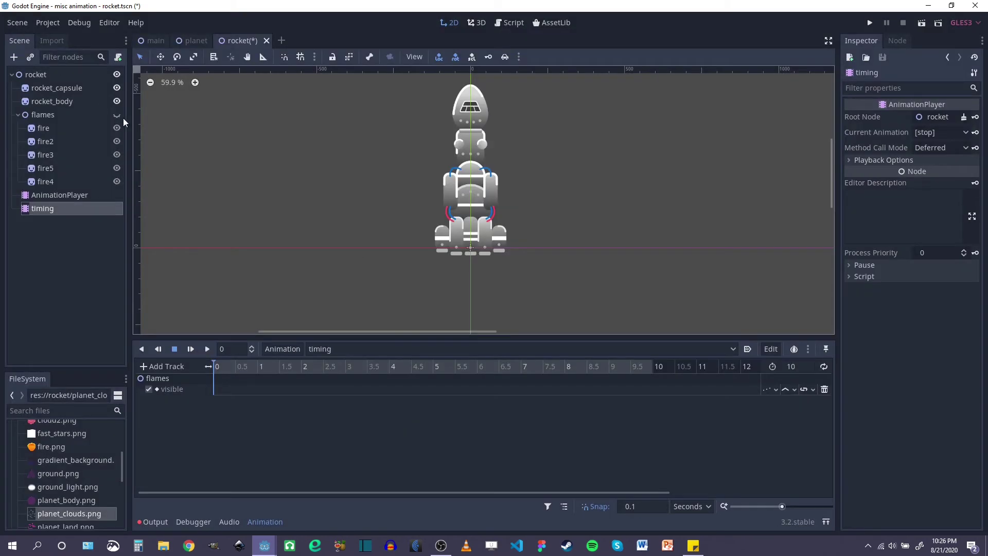
# Key the flames node's Visible property off at 0 s and on at 3.1 s
pyautogui.click(46, 115)
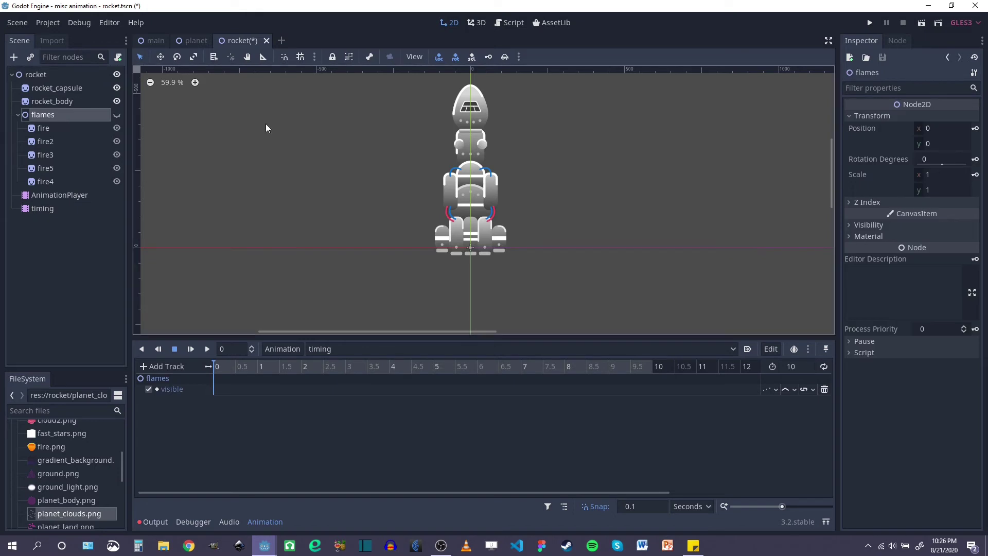
pyautogui.click(848, 227)
pyautogui.click(976, 237)
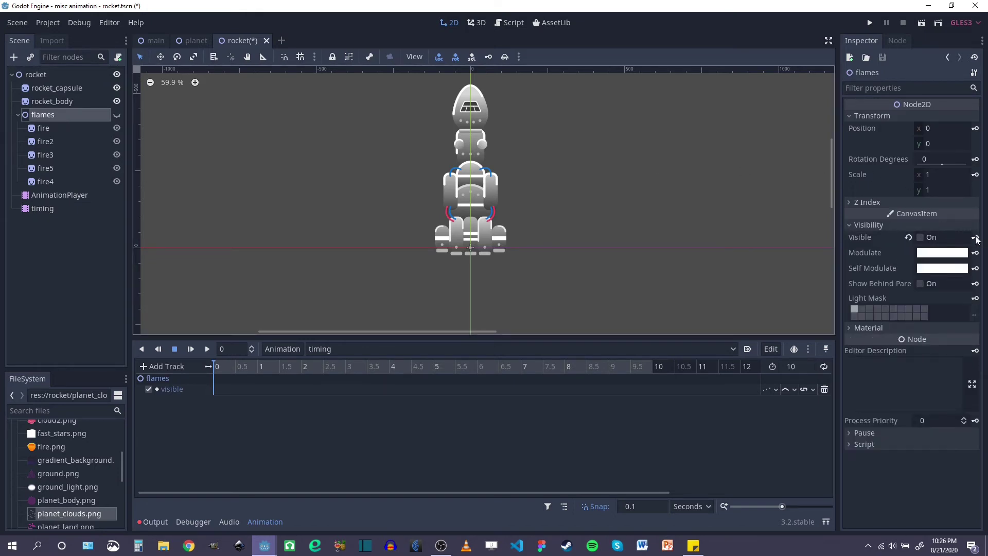
pyautogui.moveTo(222, 367); pyautogui.dragTo(349, 366)
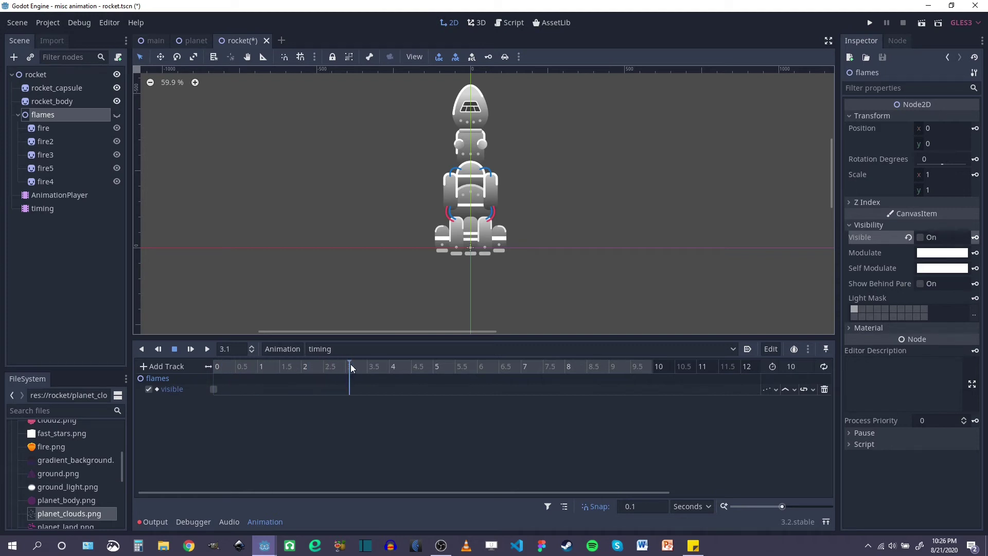
pyautogui.click(921, 237)
pyautogui.click(975, 238)
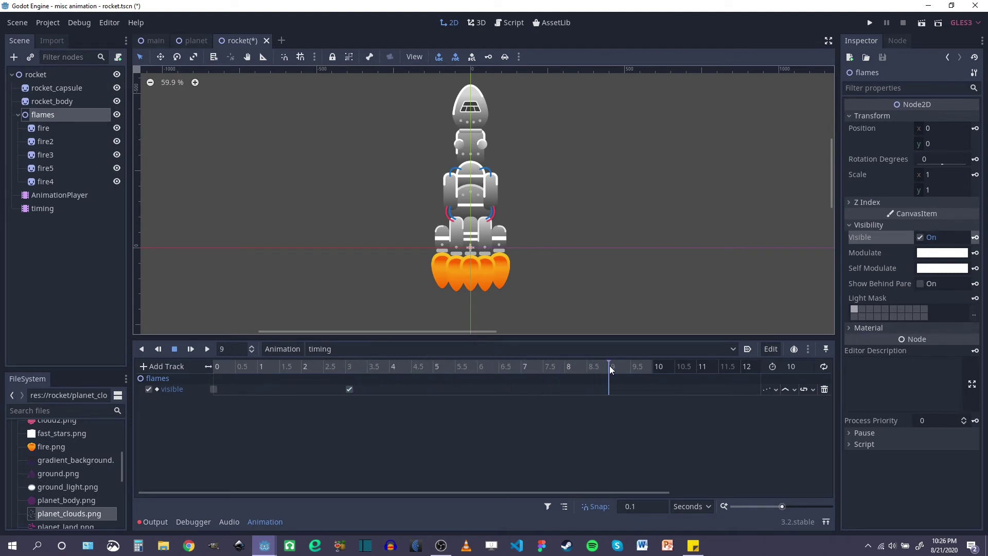
# Key the flames node's Visible property on at 8.5 s and off at 8.6 s
pyautogui.moveTo(601, 369); pyautogui.dragTo(611, 369)
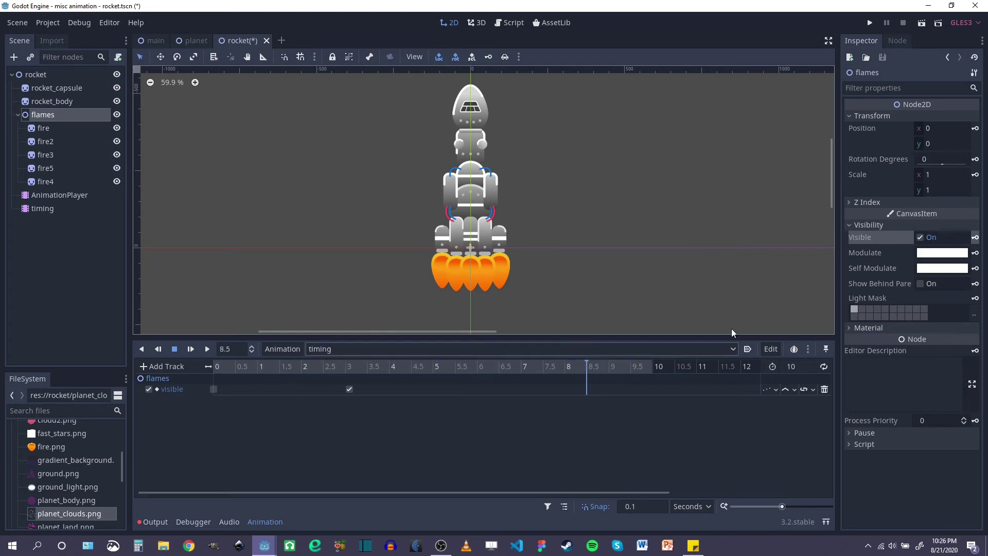
pyautogui.click(975, 237)
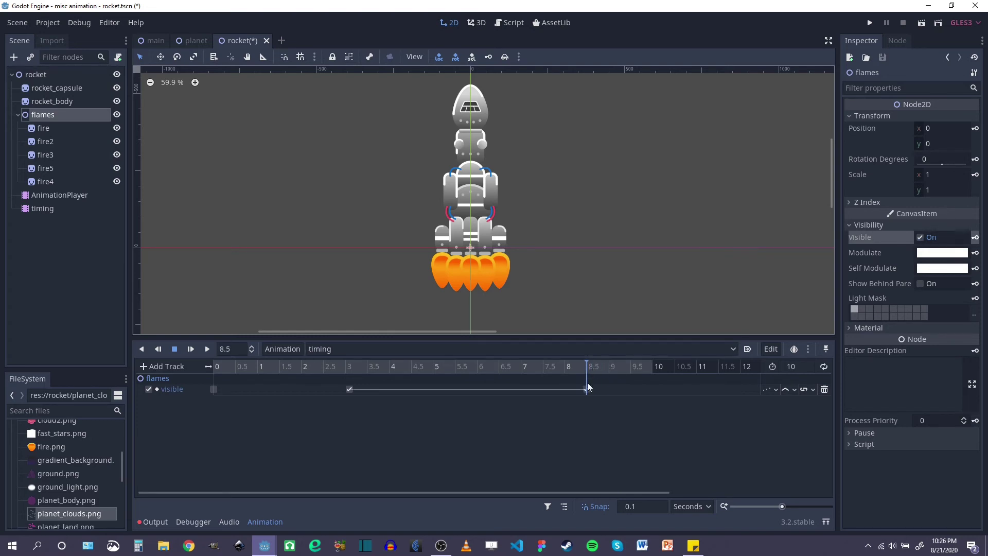
pyautogui.click(591, 366)
pyautogui.click(921, 238)
pyautogui.click(975, 238)
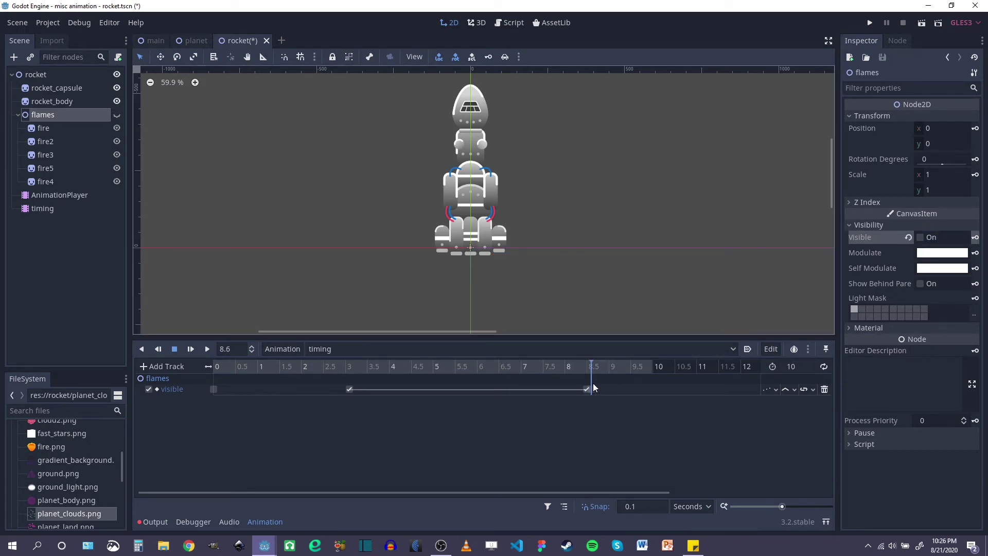
# Save the rocket scene and return the timing animation to 0 s
pyautogui.hotkey('ctrl', 's')
pyautogui.scroll(-4, 478, 238)
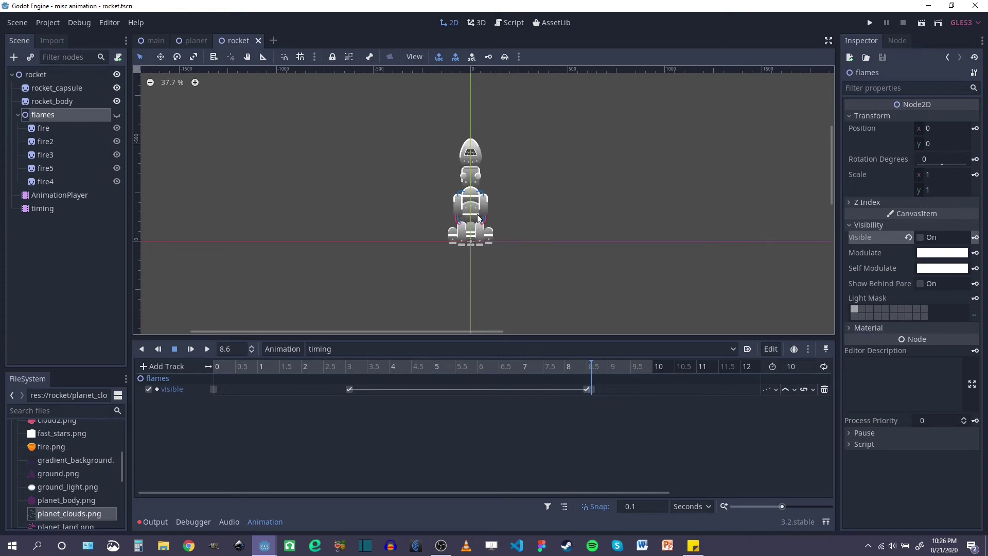
pyautogui.moveTo(593, 366); pyautogui.dragTo(213, 369)
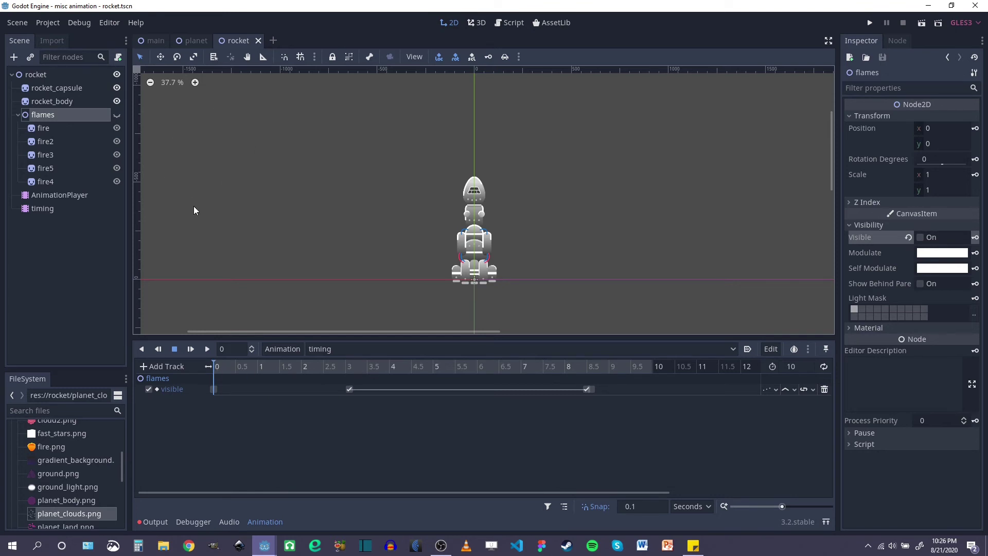
# Preview the AnimationPlayer's flames animation with the flames node temporarily shown, and return it to 0 s
pyautogui.click(65, 195)
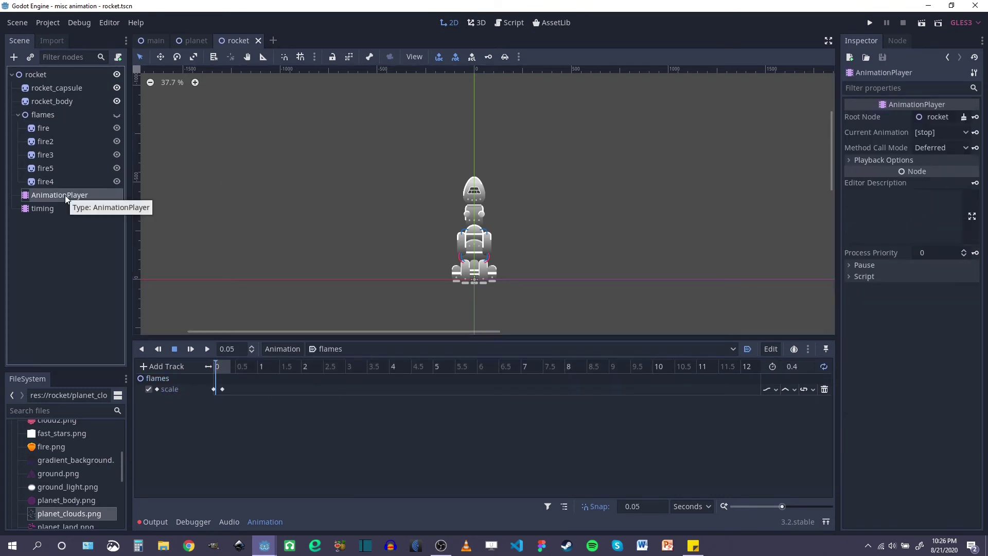
pyautogui.scroll(6, 420, 305)
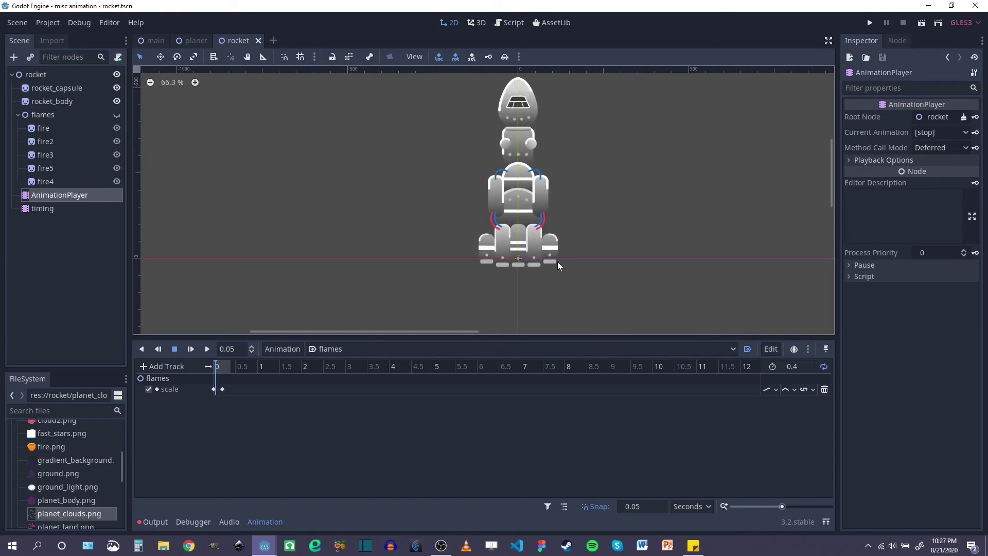
pyautogui.click(118, 115)
pyautogui.click(191, 349)
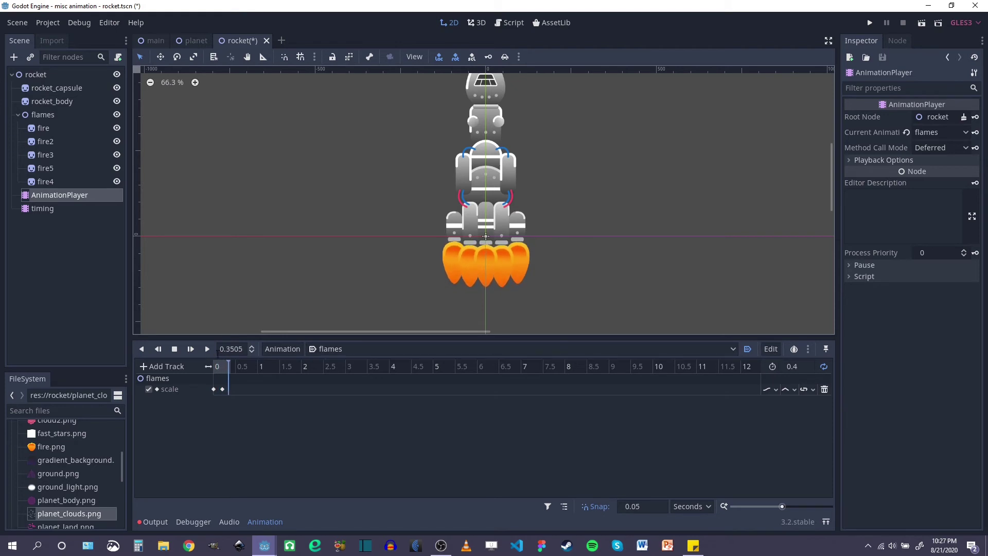
pyautogui.click(218, 366)
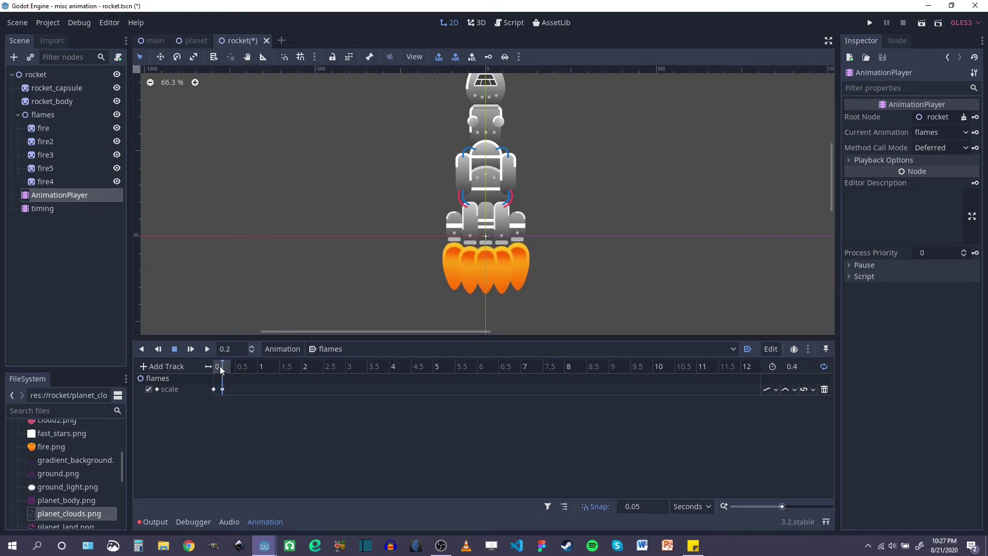
pyautogui.click(116, 115)
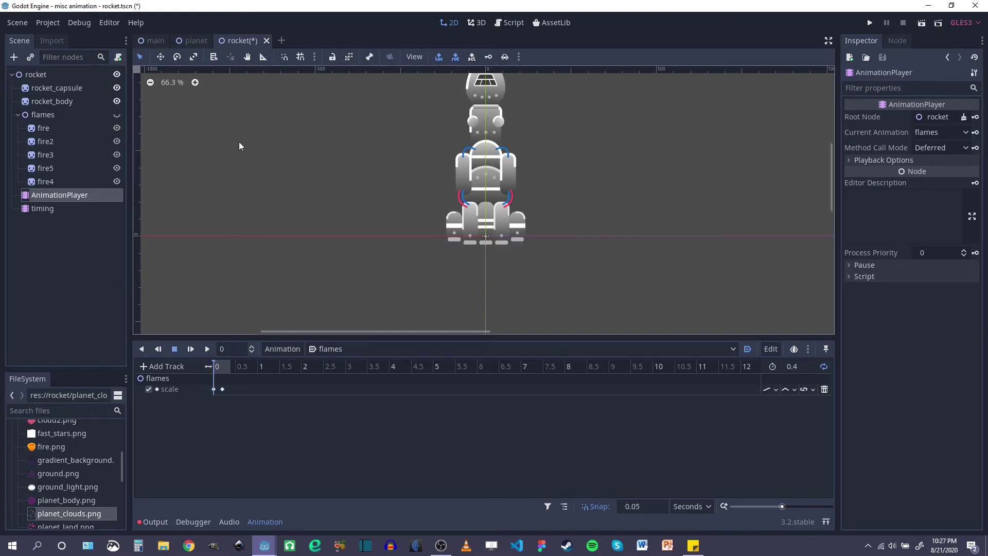
# Reopen the timing node's animation and save the rocket scene
pyautogui.click(49, 206)
pyautogui.scroll(-3, 505, 286)
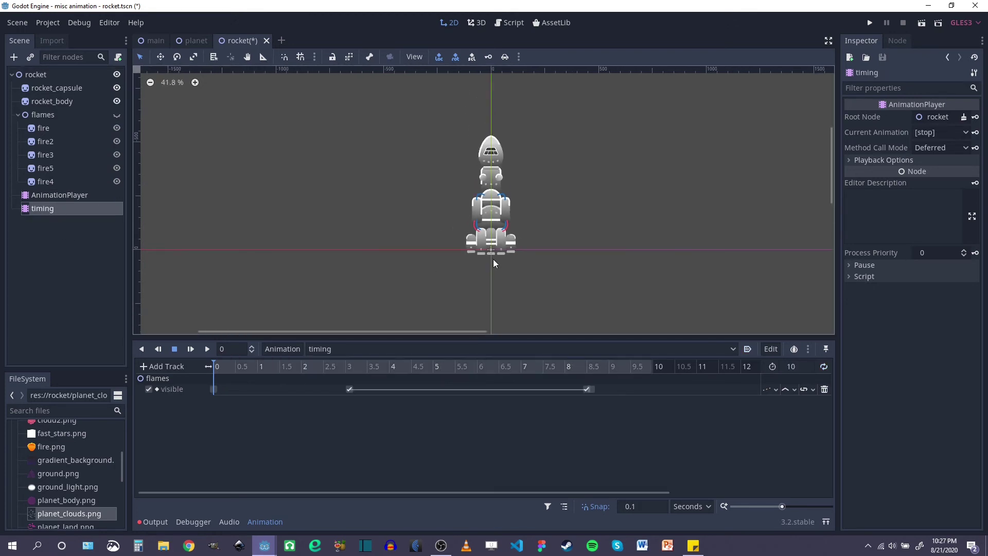
pyautogui.hotkey('ctrl', 's')
pyautogui.scroll(1, 507, 259)
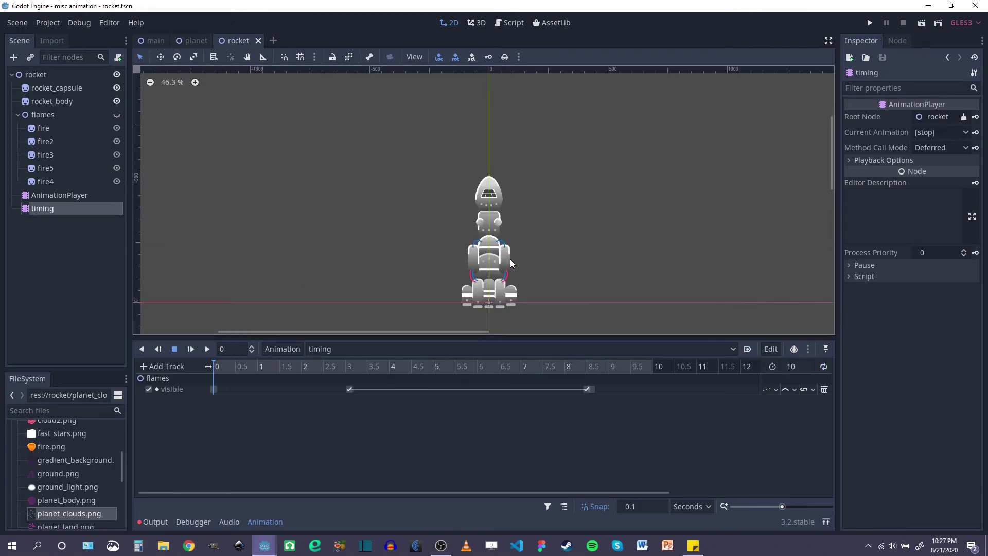
# Compare the main scene's launch animation keys with the flame visibility keys in the rocket scene's timing animation
pyautogui.click(147, 40)
pyautogui.scroll(-2, 481, 204)
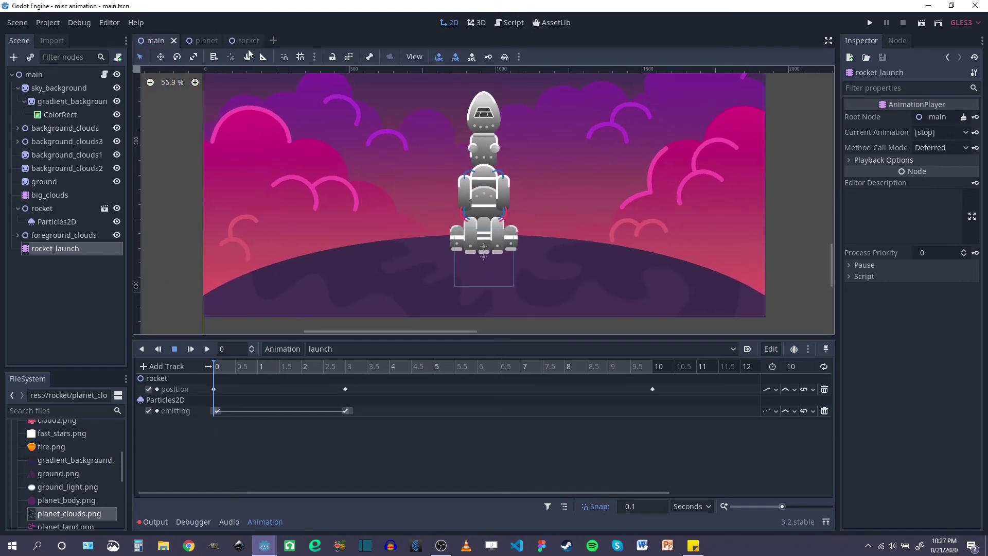
pyautogui.click(240, 41)
pyautogui.moveTo(534, 239); pyautogui.dragTo(524, 212, button='middle')
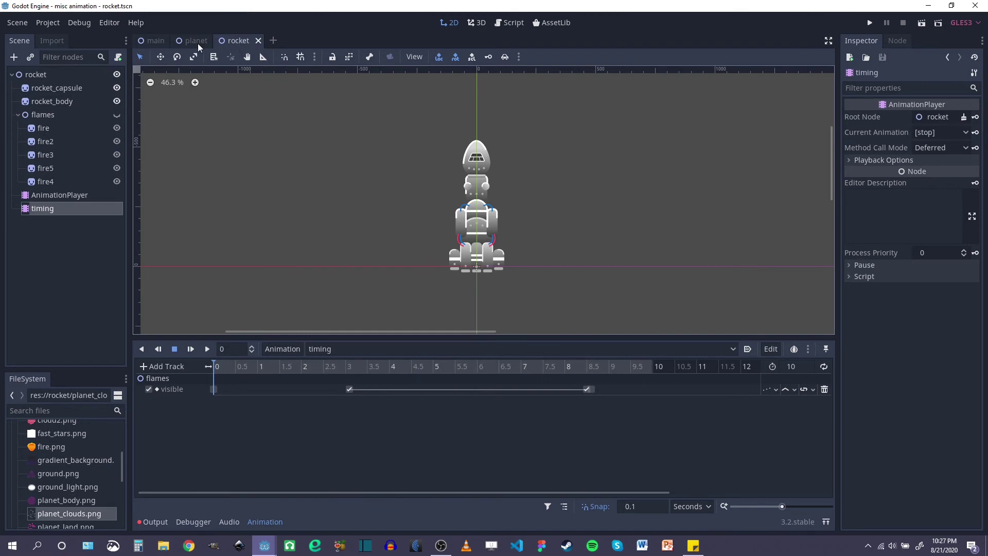
pyautogui.click(155, 42)
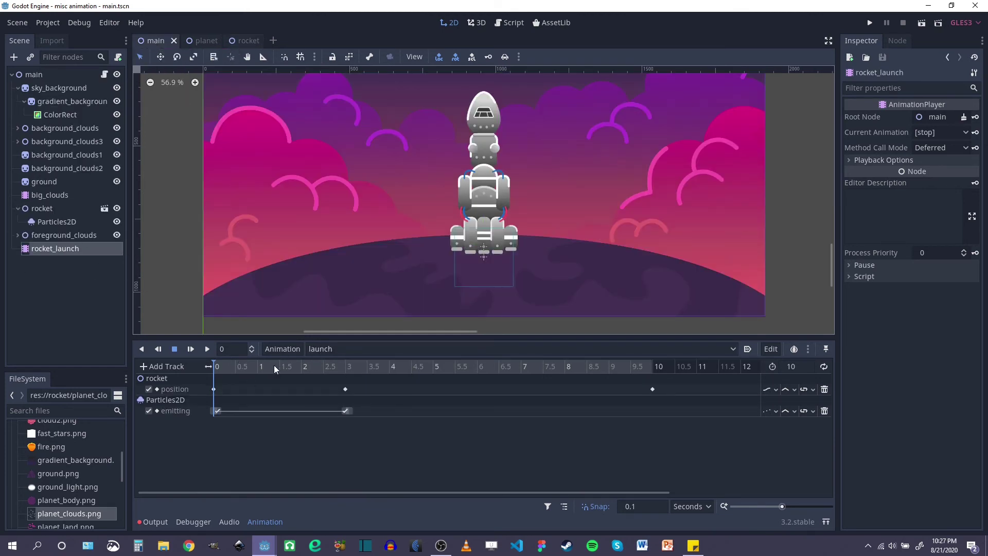
pyautogui.click(240, 41)
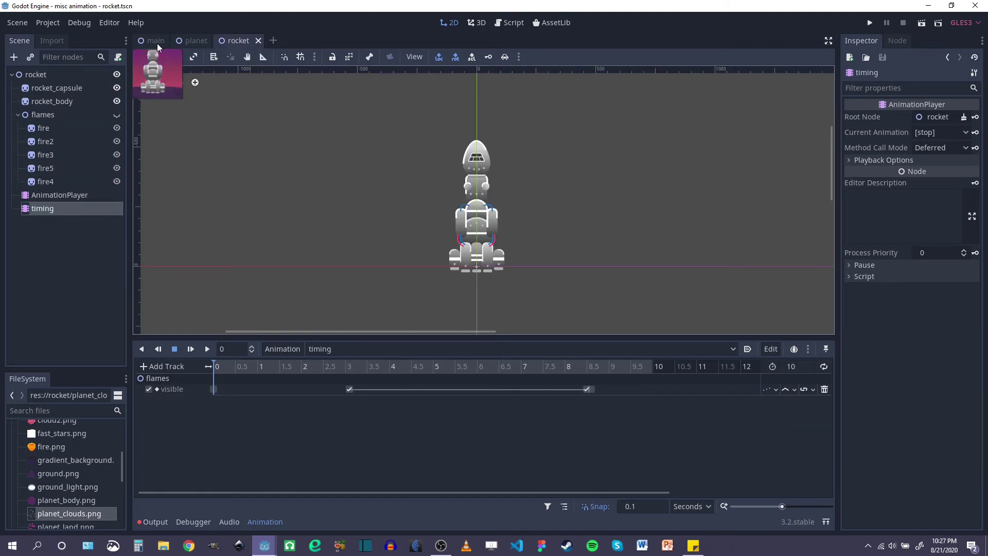
pyautogui.moveTo(160, 45)
pyautogui.scroll(-4, 462, 226)
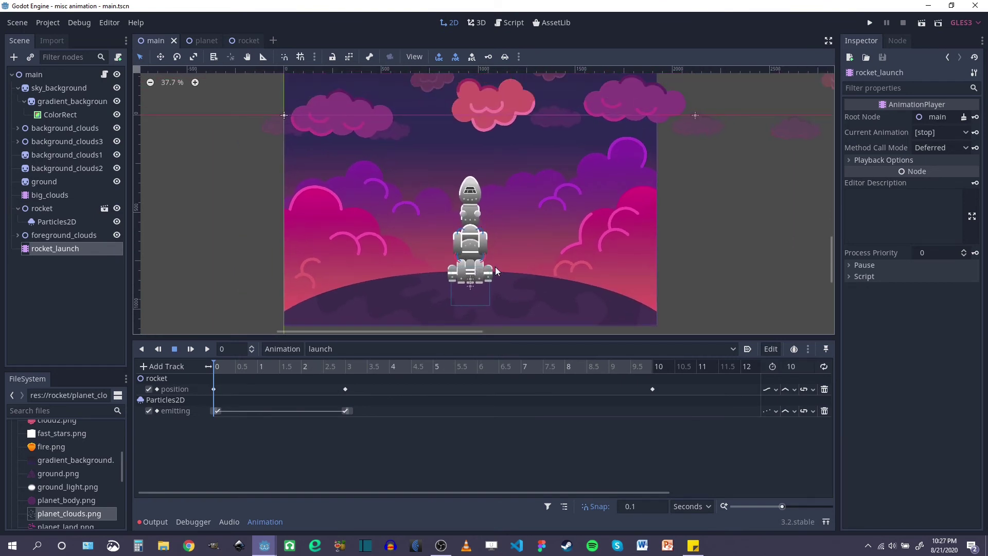
pyautogui.scroll(4, 495, 267)
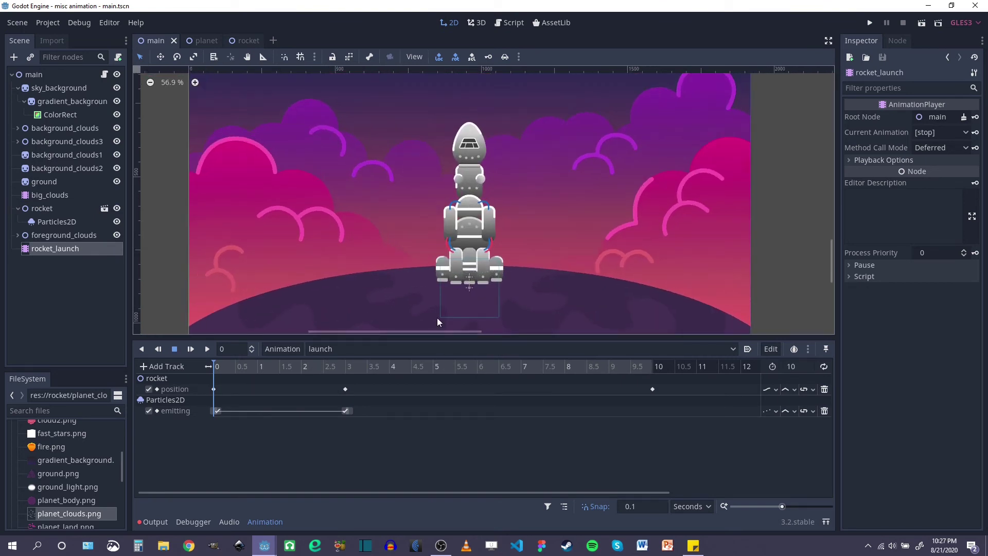
pyautogui.scroll(-4, 458, 266)
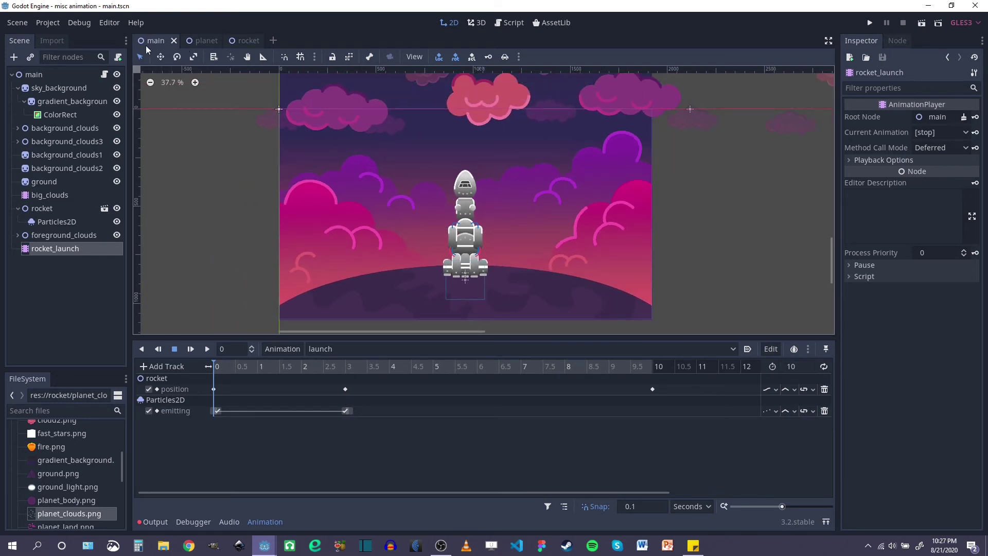
# Look over the launch animation and the rocket scene's timing animation, and open the main node's main.gd script
pyautogui.moveTo(217, 366); pyautogui.dragTo(373, 371)
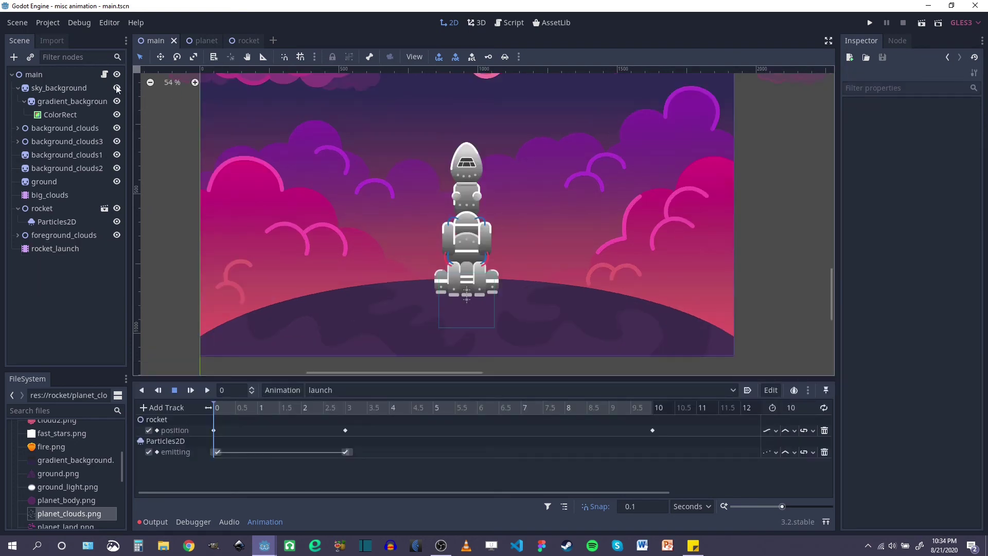
pyautogui.click(37, 75)
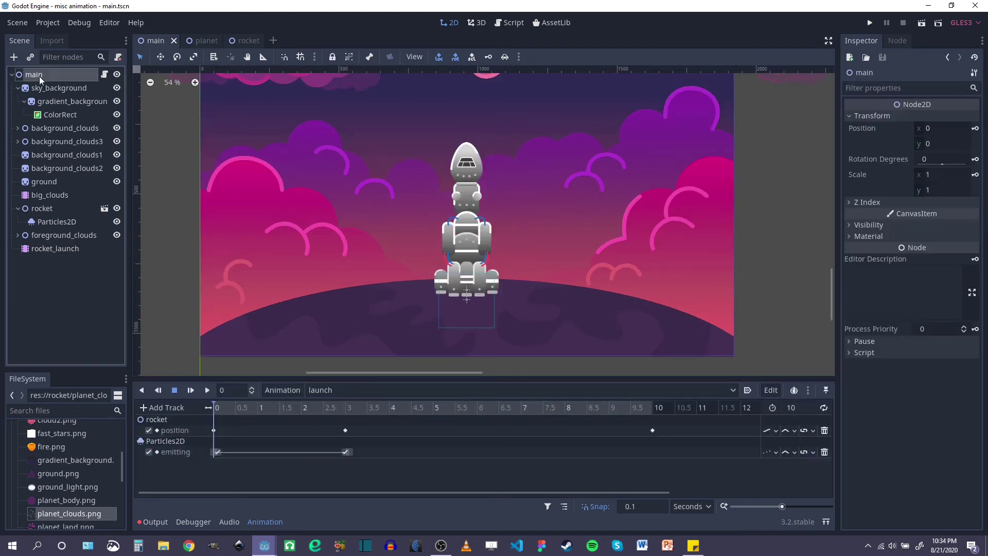
pyautogui.click(104, 74)
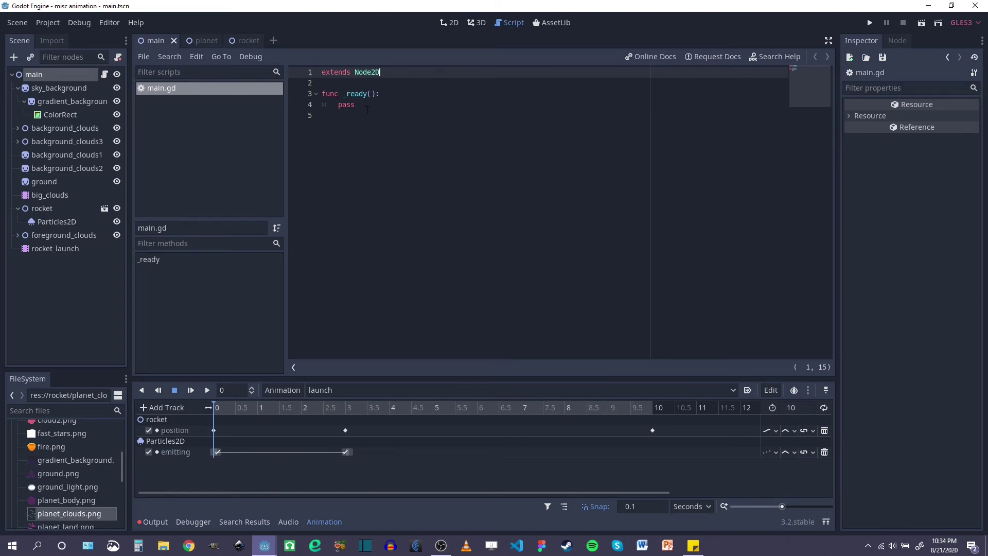
pyautogui.click(251, 42)
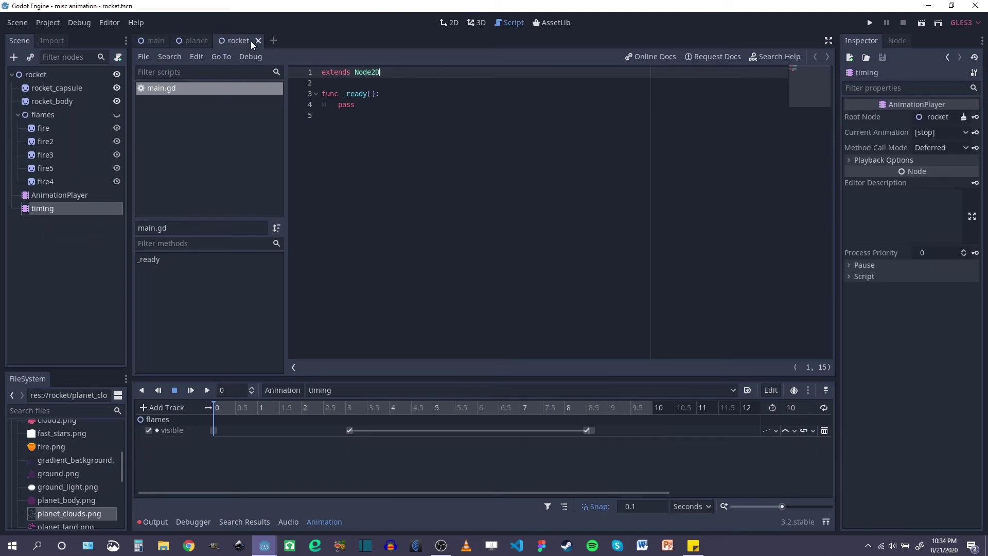
pyautogui.click(441, 26)
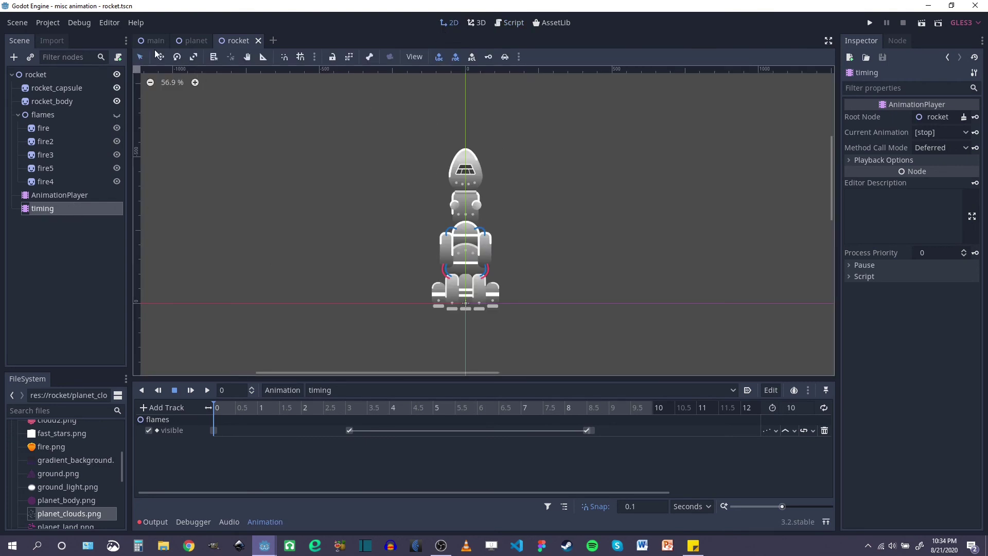
pyautogui.click(142, 39)
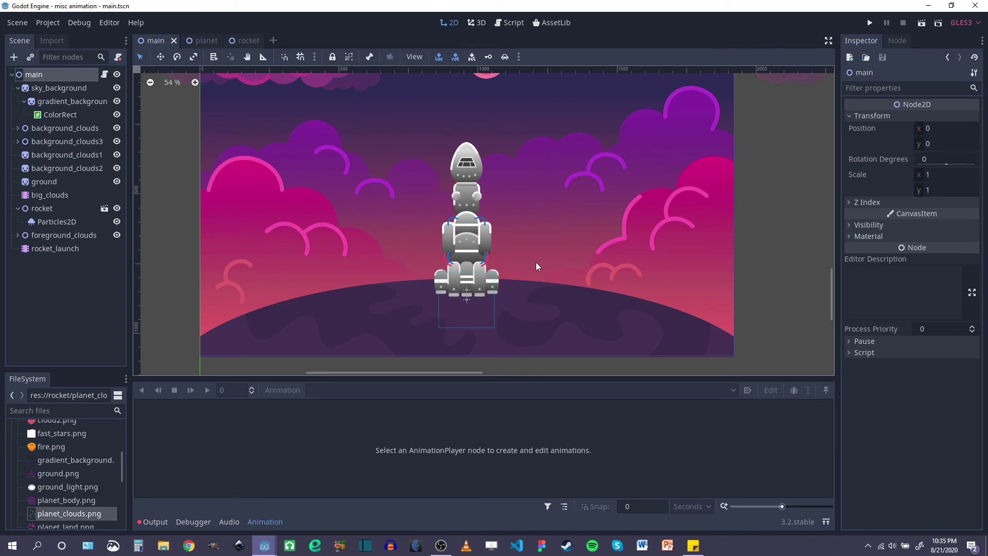
pyautogui.click(509, 22)
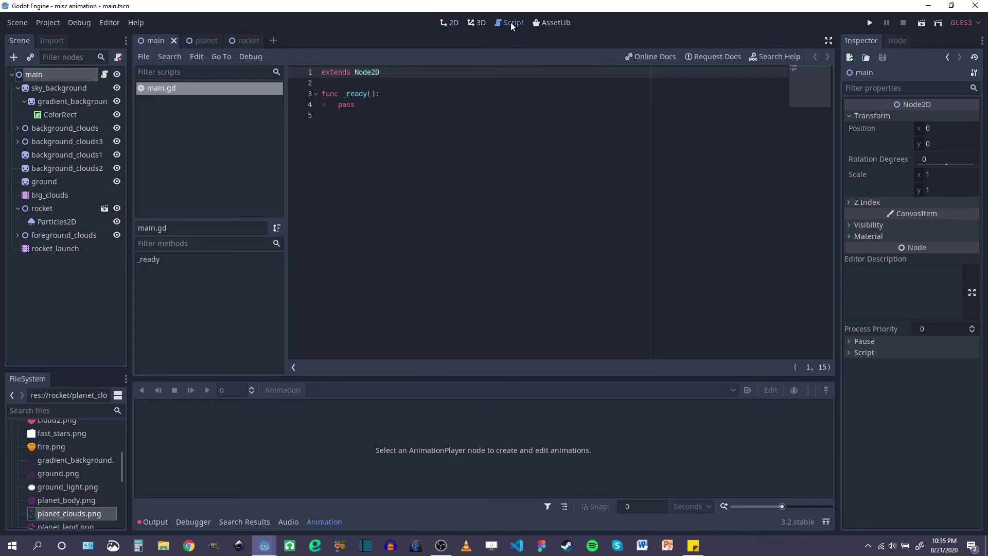
# Add an onready variable named rocket_timing below the extends line in main.gd, assigning it $rocket
pyautogui.press('Return')
pyautogui.press('Return')
pyautogui.write('onready var ')
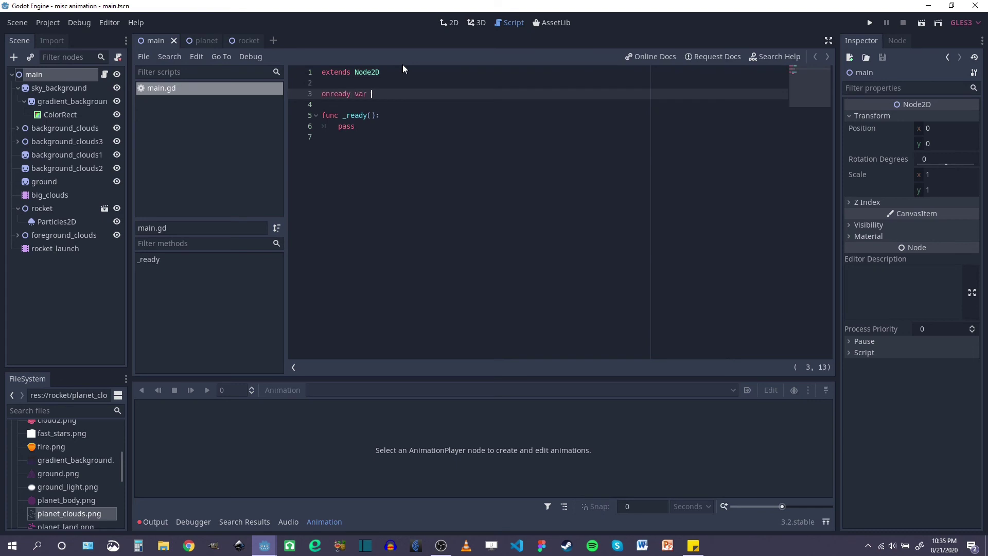
pyautogui.write('rocket_timing = $rocket')
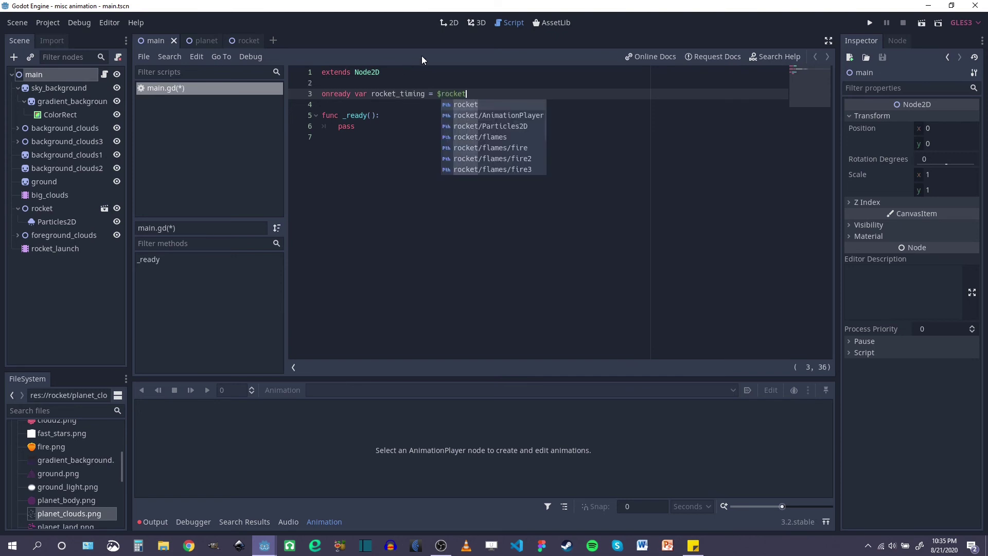
# Extend the rocket_timing assignment with .get_node("timing") and check the timing node in the rocket scene
pyautogui.click(33, 209)
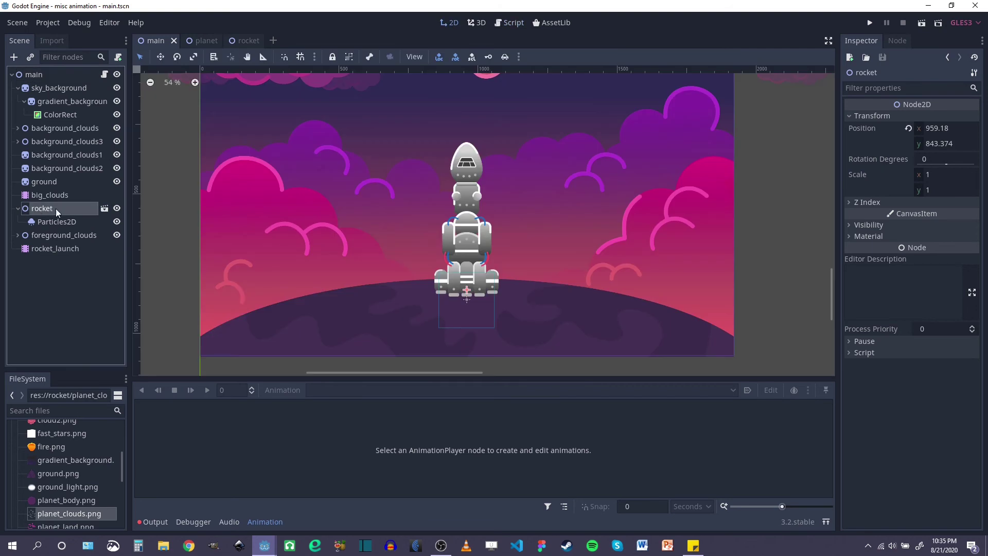
pyautogui.click(38, 74)
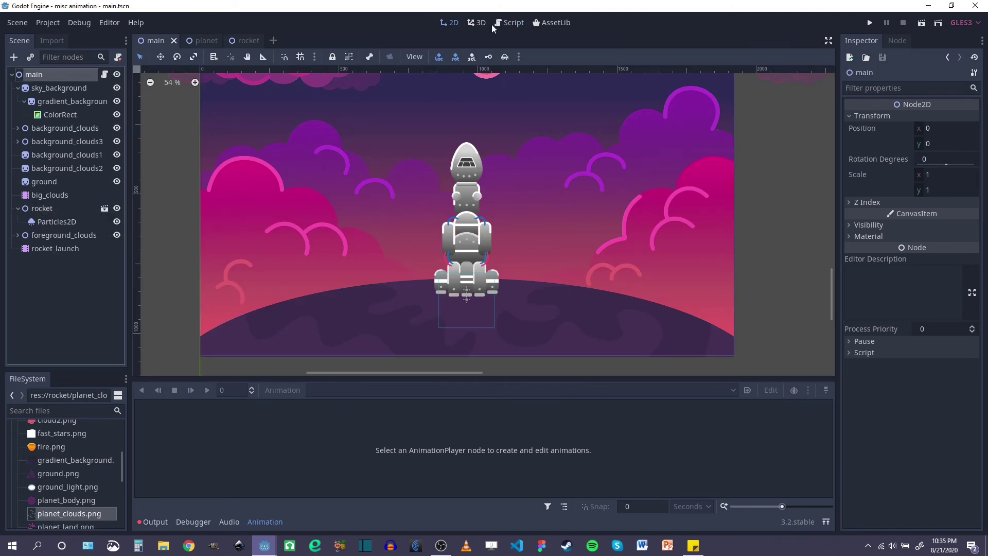
pyautogui.click(508, 21)
pyautogui.click(476, 97)
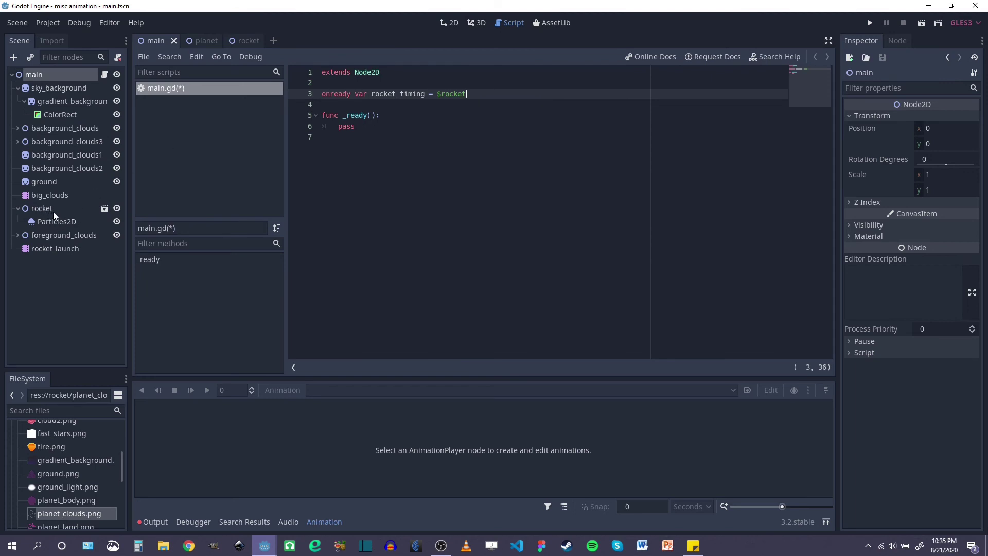
pyautogui.write('.get_')
pyautogui.write('node("t')
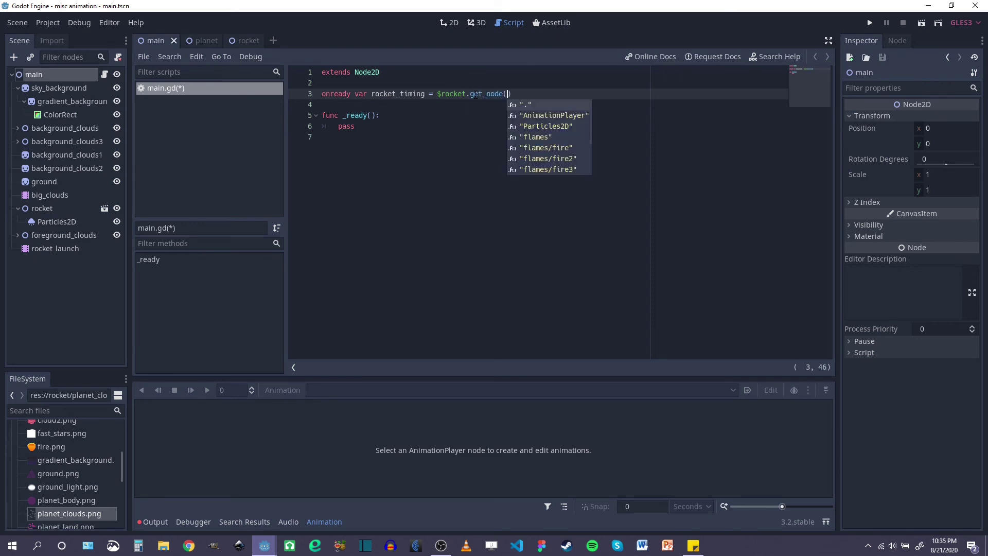
pyautogui.write('im')
pyautogui.press('Return')
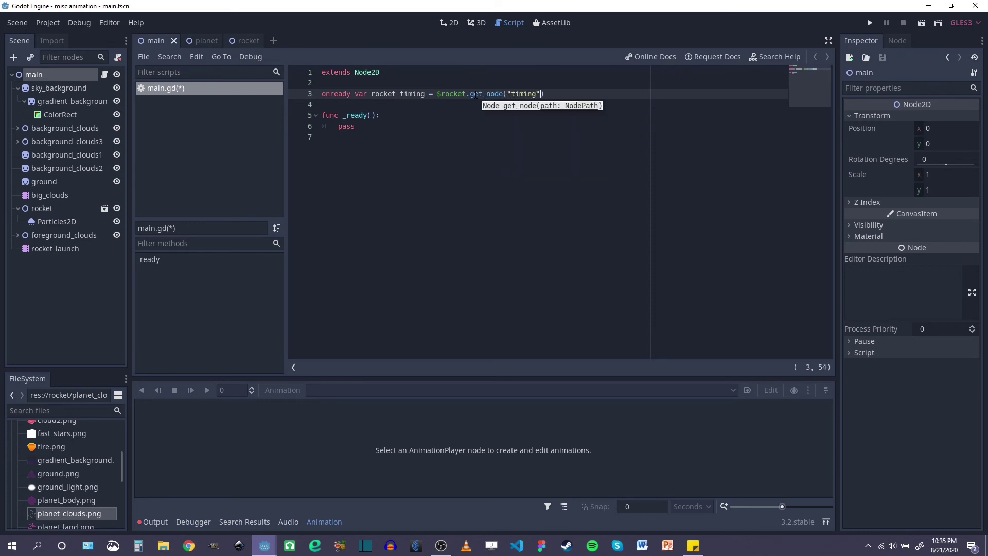
pyautogui.click(565, 95)
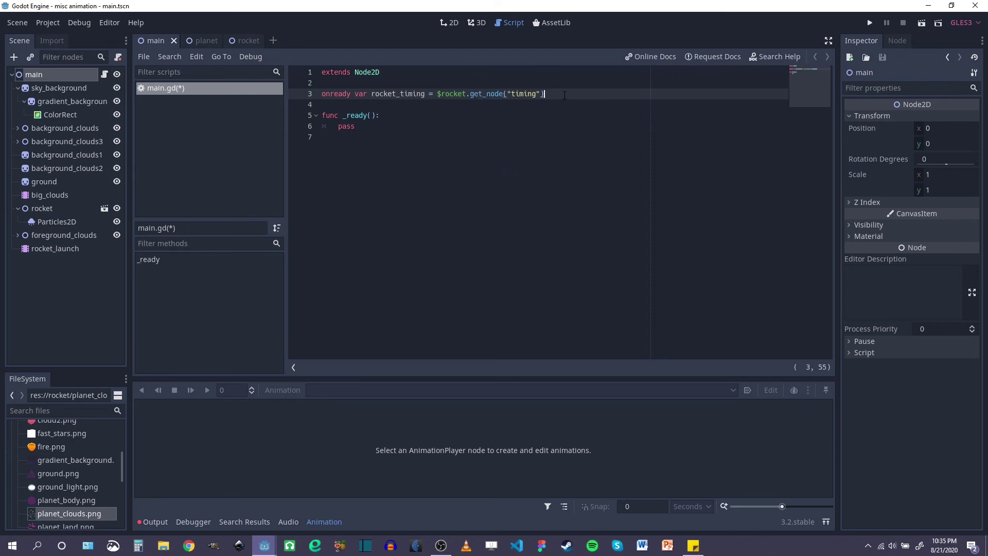
pyautogui.click(238, 41)
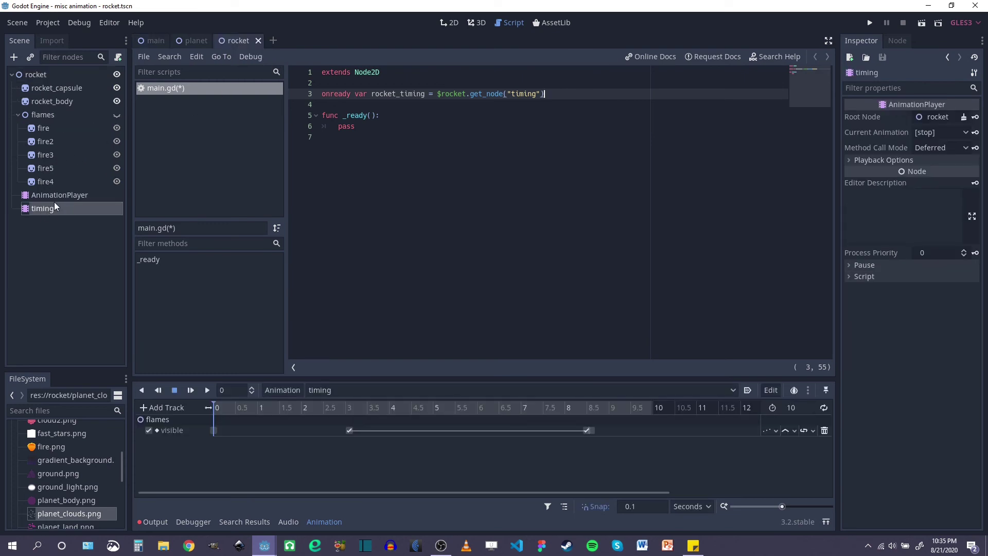
pyautogui.click(150, 40)
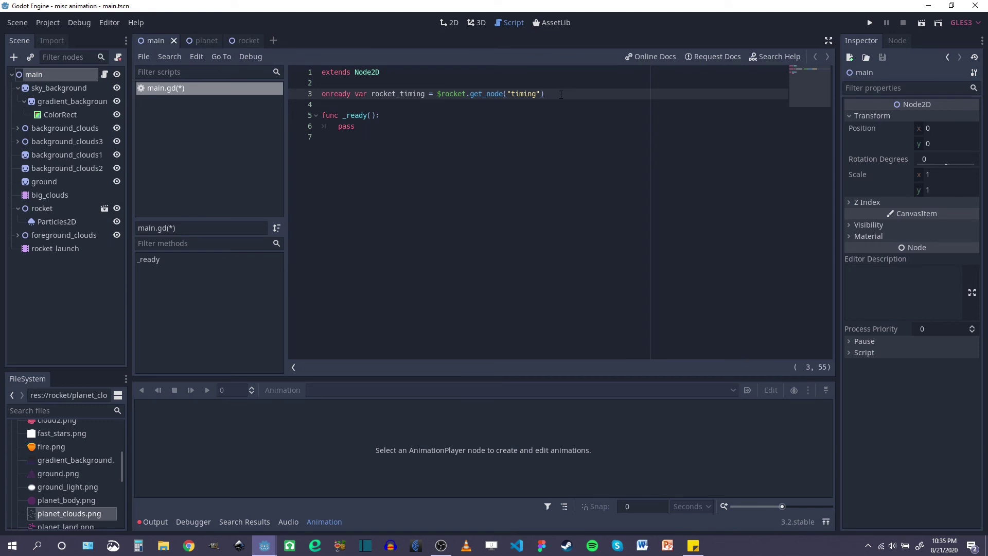
# Replace pass in _ready() with rocket_timing.play("timing"), checking the timing animation in the rocket scene
pyautogui.doubleClick(363, 127)
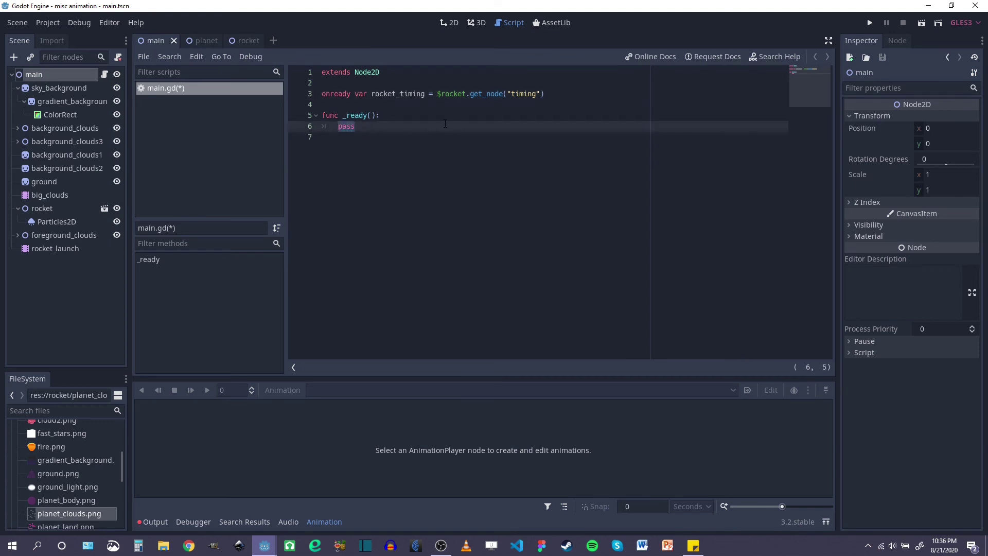
pyautogui.press('BackSpace')
pyautogui.click(244, 40)
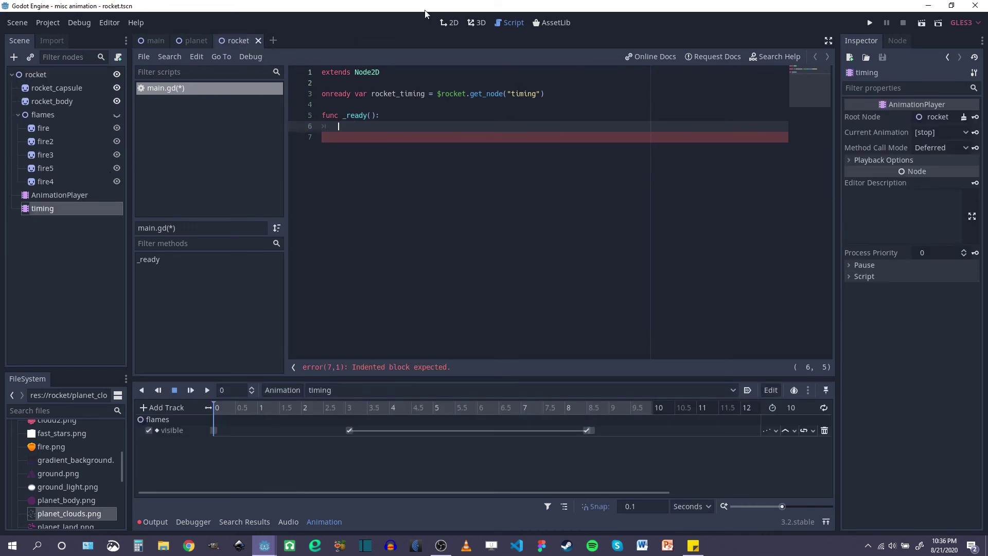
pyautogui.click(455, 24)
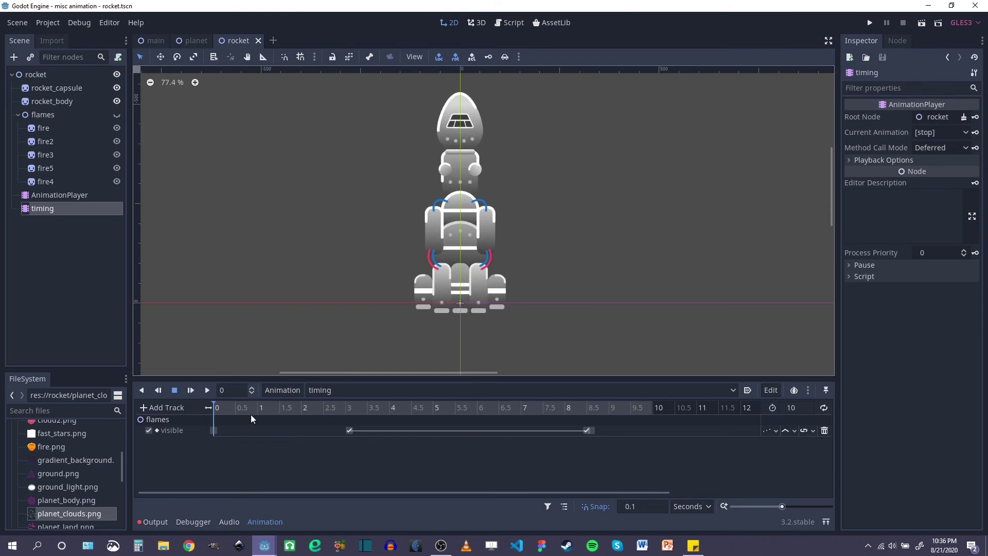
pyautogui.moveTo(265, 410); pyautogui.dragTo(213, 408)
pyautogui.click(508, 22)
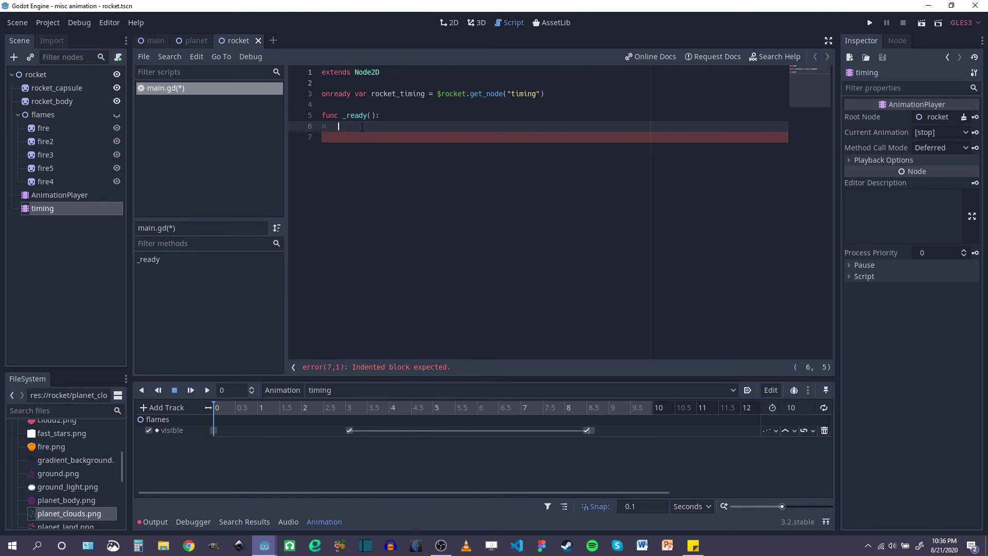
pyautogui.write('rocket')
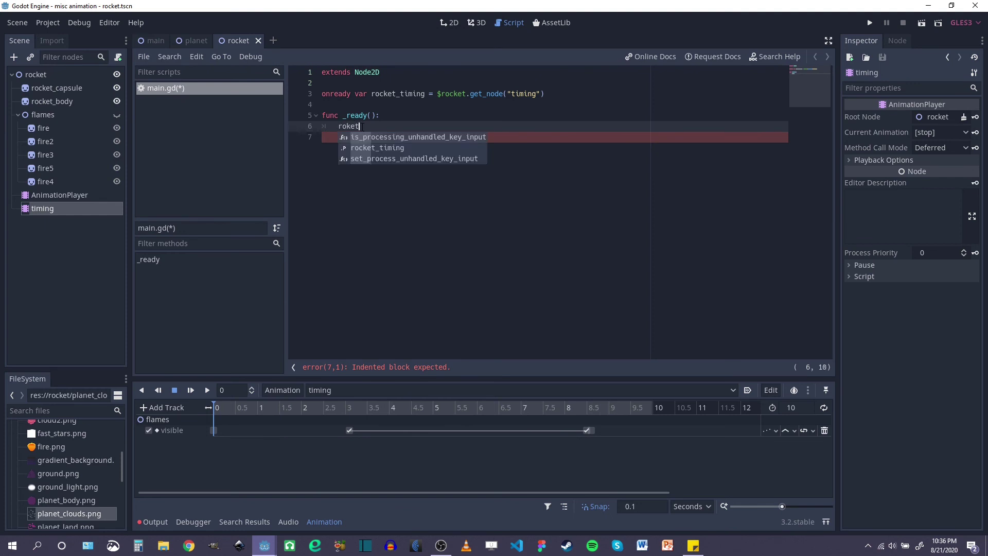
pyautogui.press('Return')
pyautogui.write('.play(')
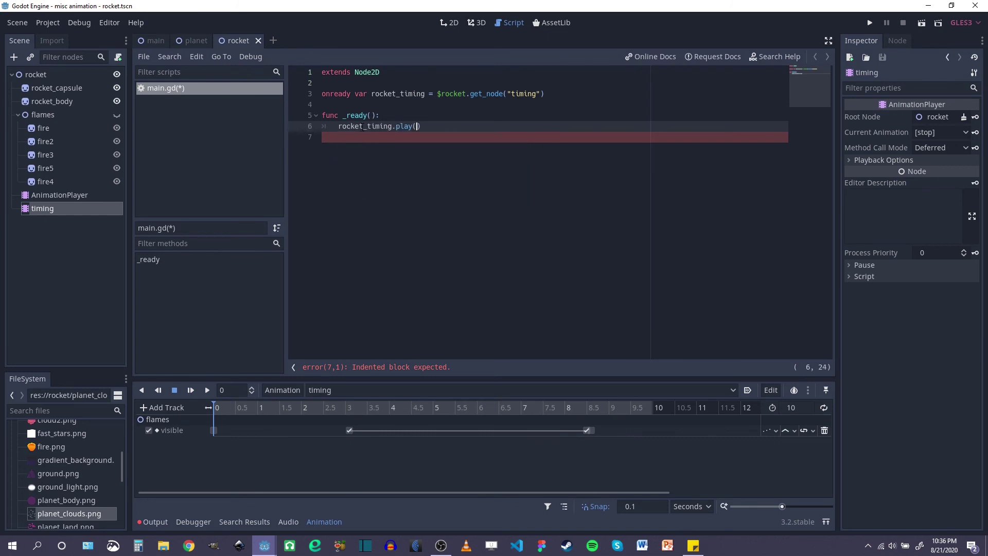
pyautogui.write('"timing')
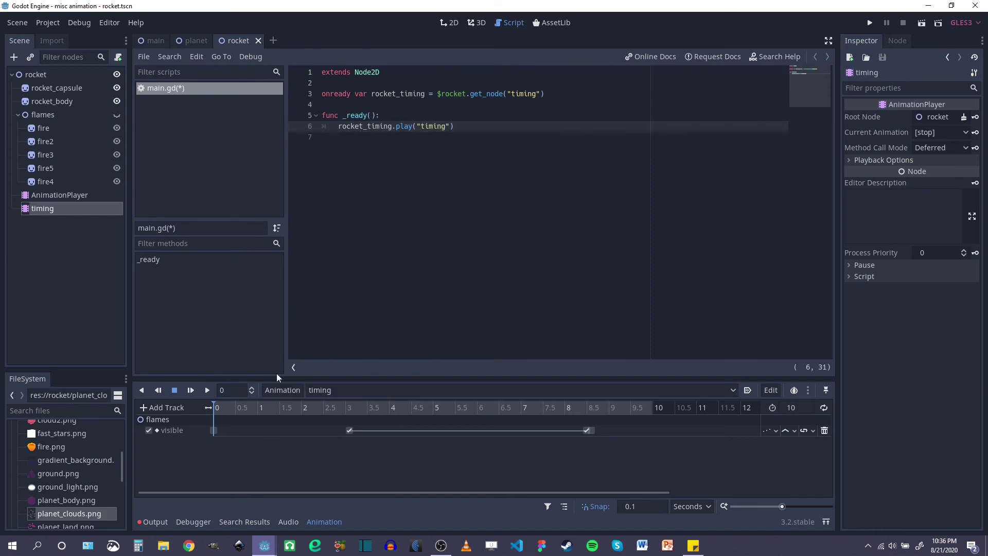
# Recheck the timing animation's start in the rocket scene and save the main.gd script
pyautogui.click(451, 22)
pyautogui.moveTo(242, 409); pyautogui.dragTo(206, 410)
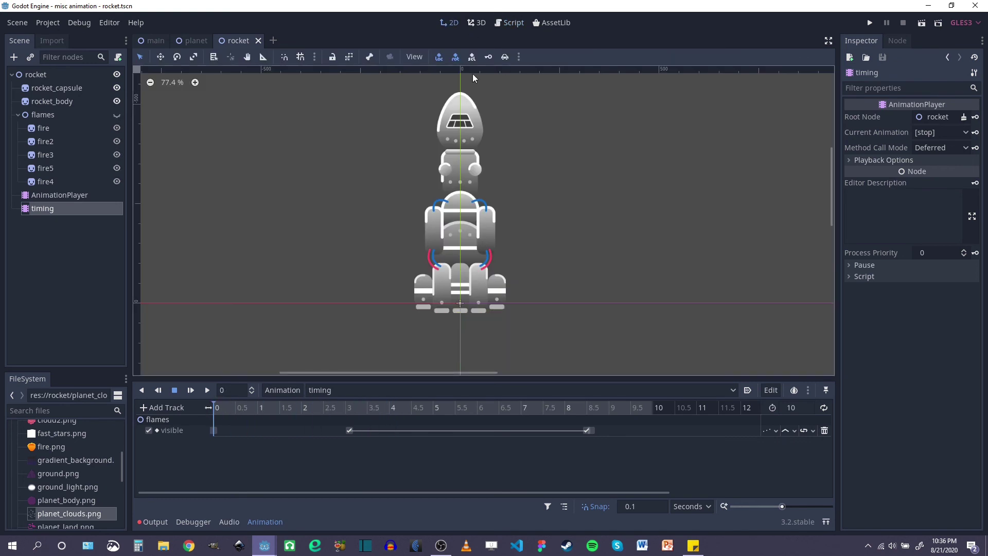
pyautogui.click(502, 22)
pyautogui.click(475, 130)
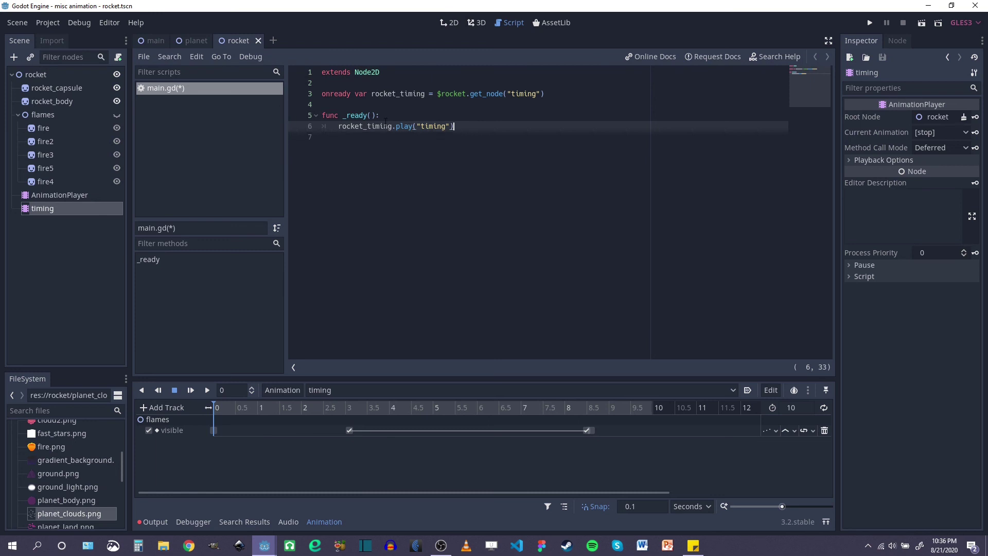
pyautogui.hotkey('ctrl', 's')
# Enable autoplay on load for rocket_launch's launch animation in the main scene, and save the scene
pyautogui.click(452, 24)
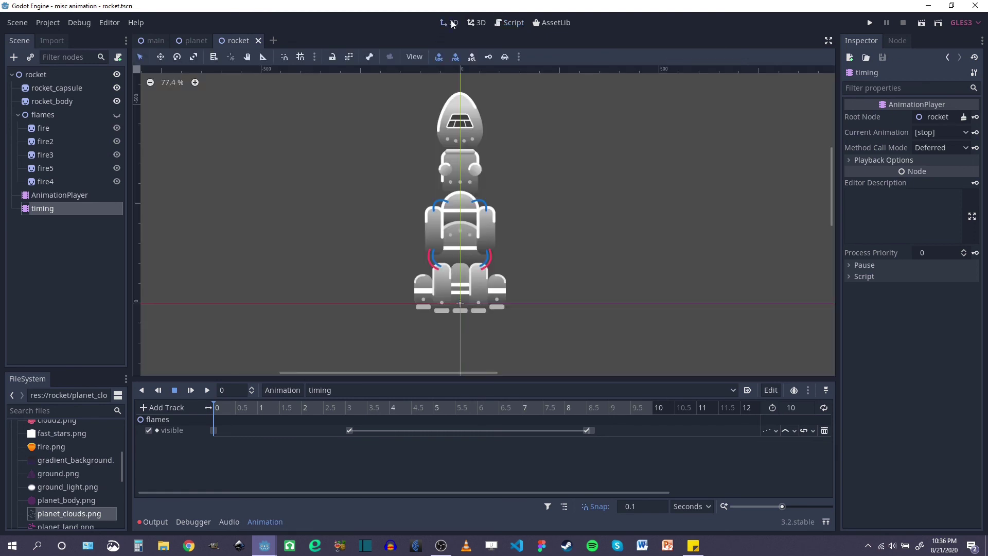
pyautogui.click(154, 41)
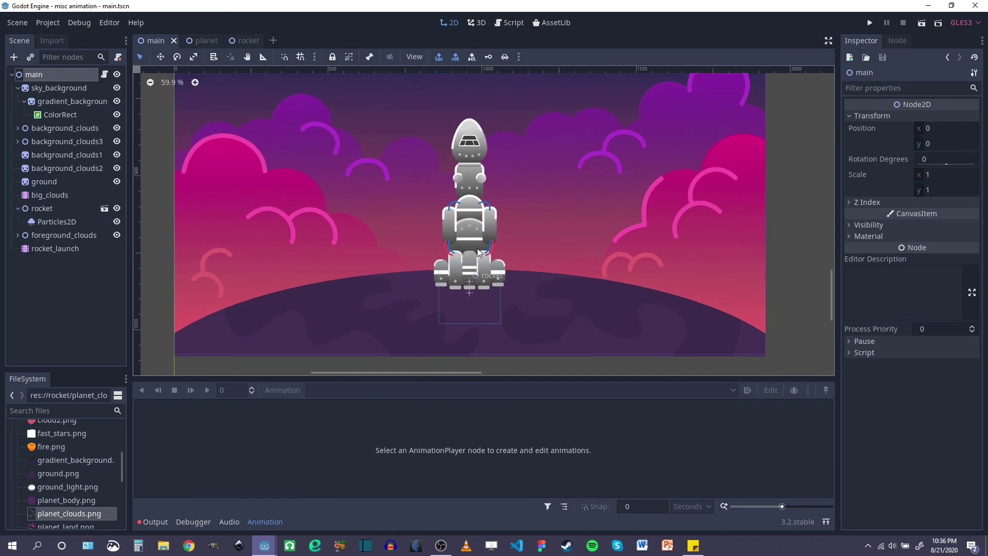
pyautogui.click(54, 248)
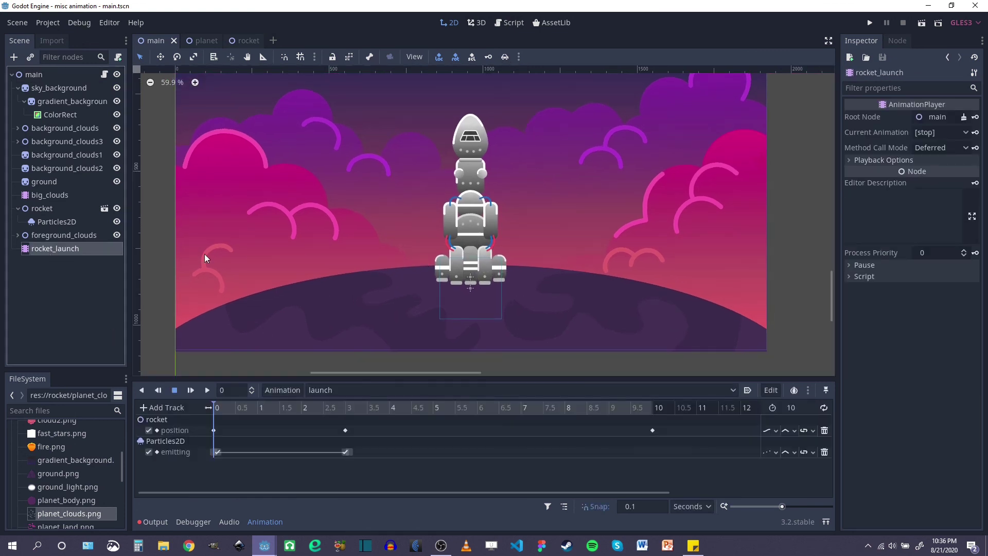
pyautogui.scroll(-5, 538, 318)
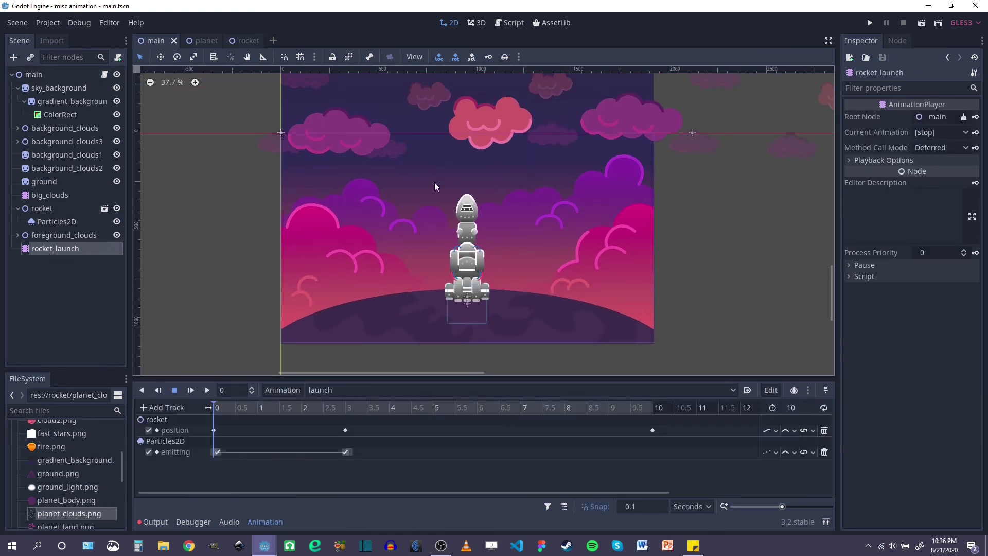
pyautogui.scroll(1, 435, 182)
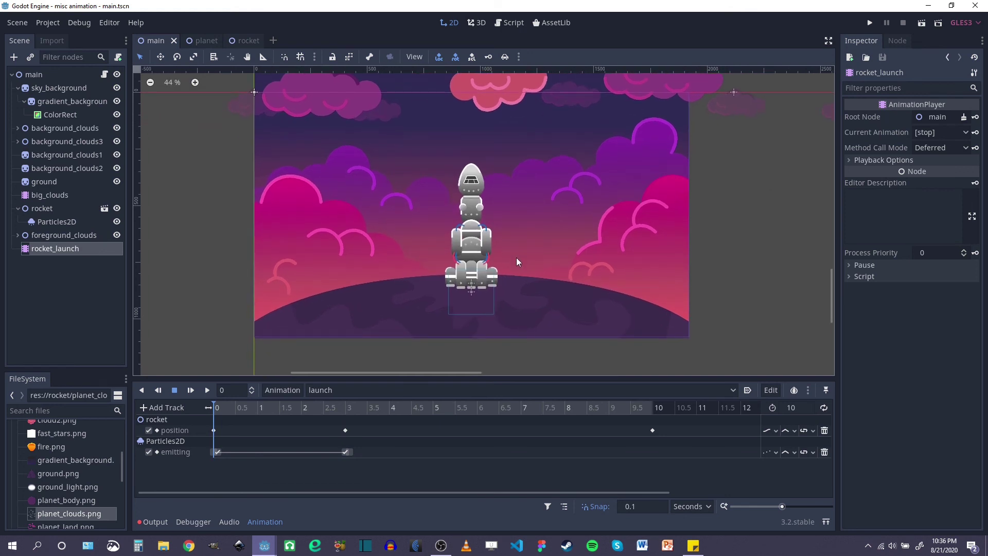
pyautogui.click(748, 391)
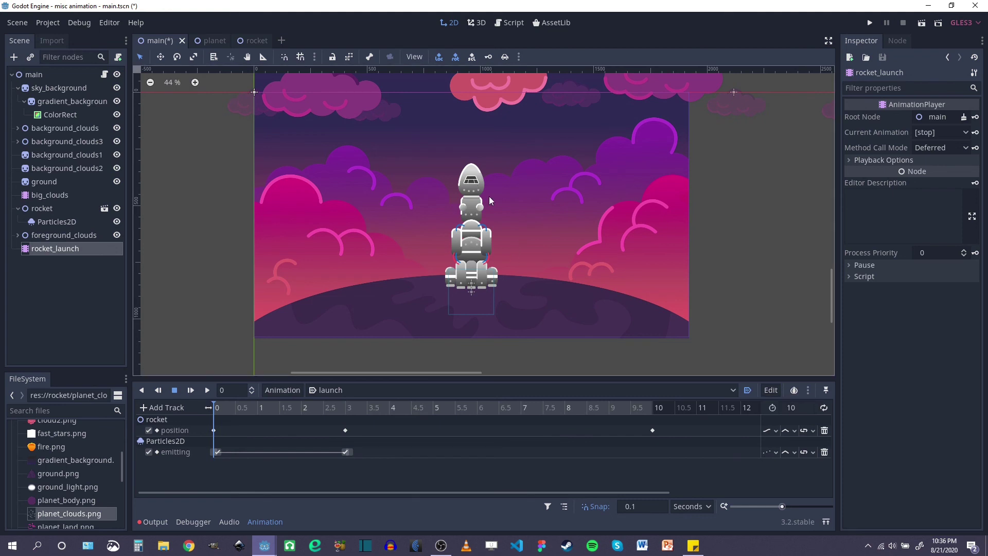
pyautogui.hotkey('ctrl', 's')
pyautogui.scroll(3, 499, 215)
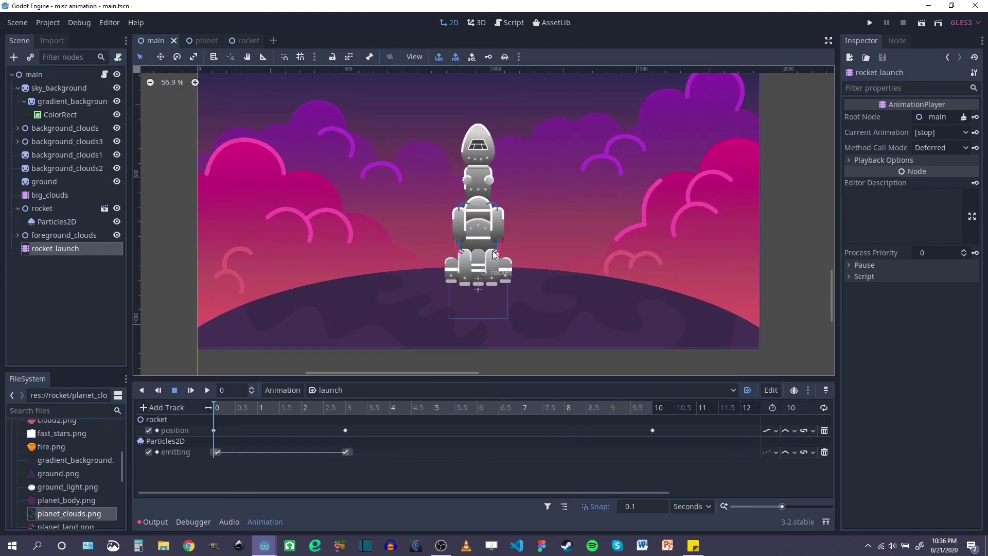
pyautogui.scroll(-2, 495, 254)
pyautogui.keyDown('ctrl'); pyautogui.scroll(2, 490, 213); pyautogui.keyUp('ctrl')
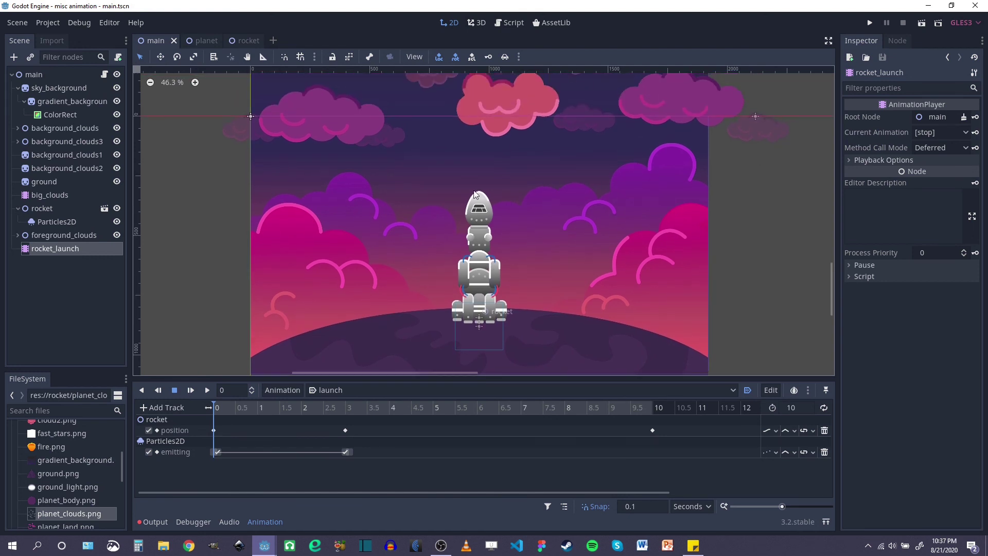
pyautogui.scroll(-2, 492, 216)
pyautogui.keyDown('ctrl'); pyautogui.scroll(1, 582, 231); pyautogui.keyUp('ctrl')
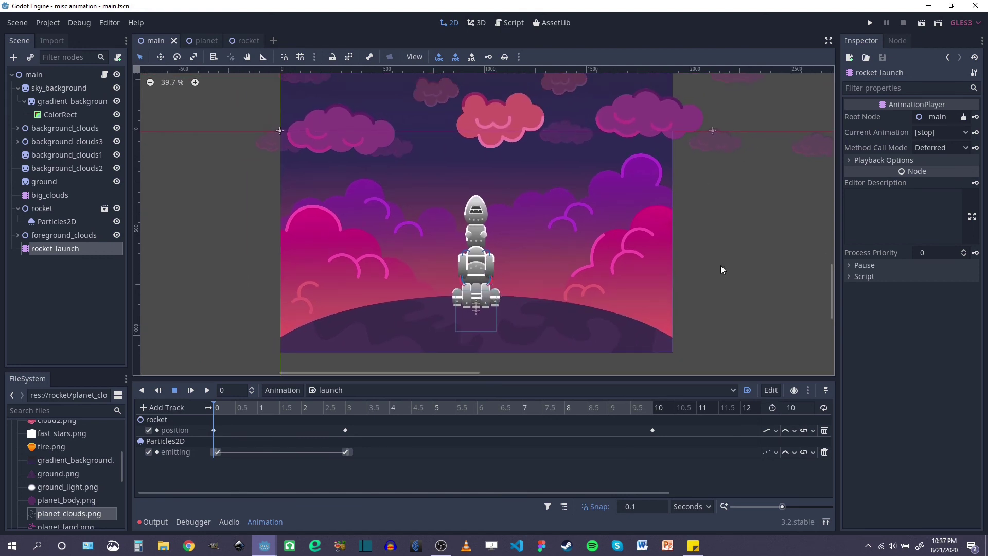
# Run the project to test the launch, and add a Camera2D child node to the rocket in the main scene
pyautogui.click(870, 23)
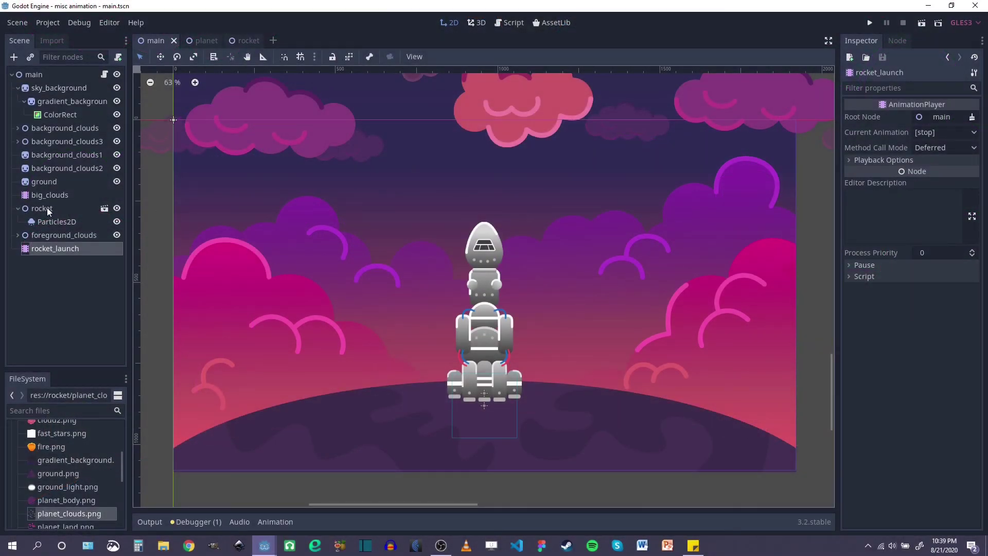
pyautogui.click(52, 209)
pyautogui.rightClick(54, 208)
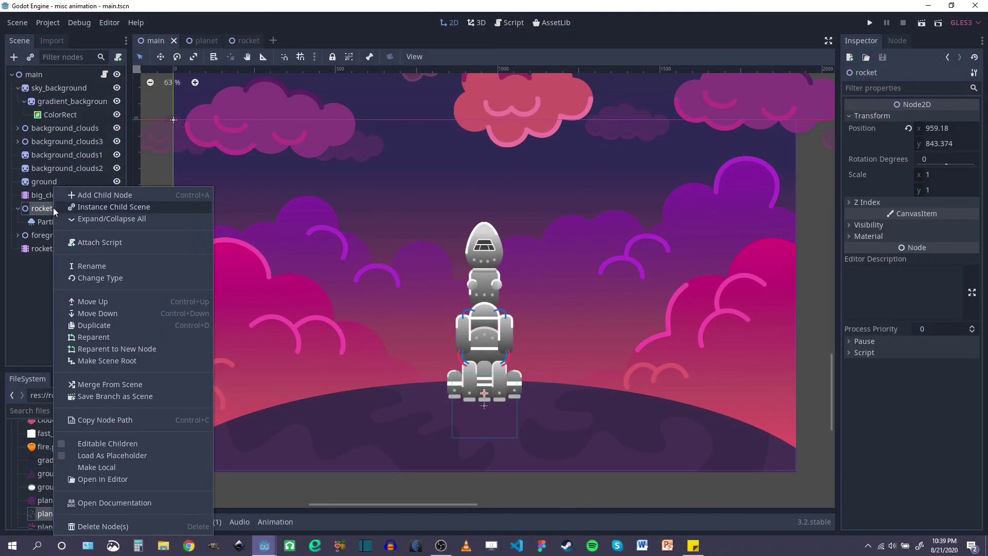
pyautogui.click(103, 195)
pyautogui.write('camera')
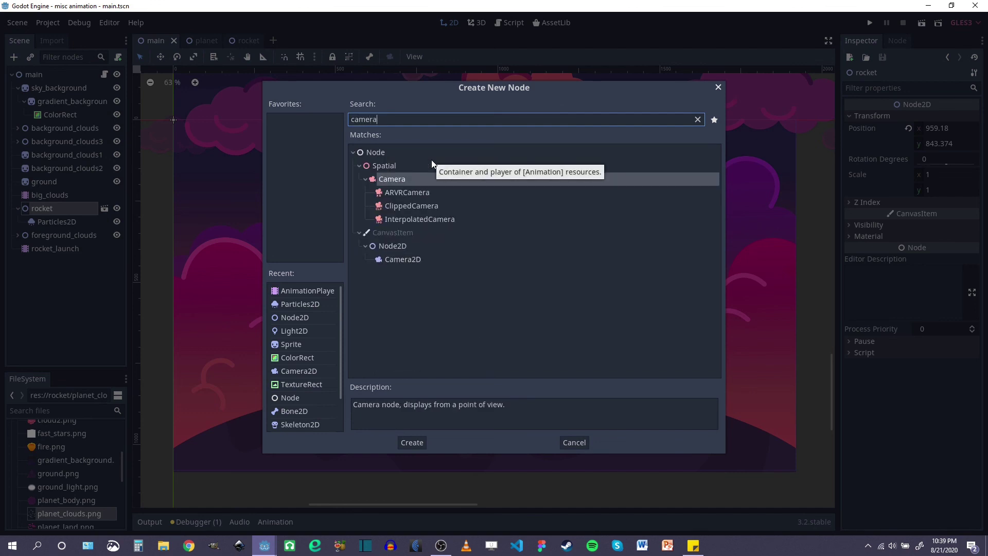
pyautogui.doubleClick(410, 260)
# Move the Camera2D straight up to the rocket's upper body so its frame lines up with the background scenery
pyautogui.scroll(-2, 449, 261)
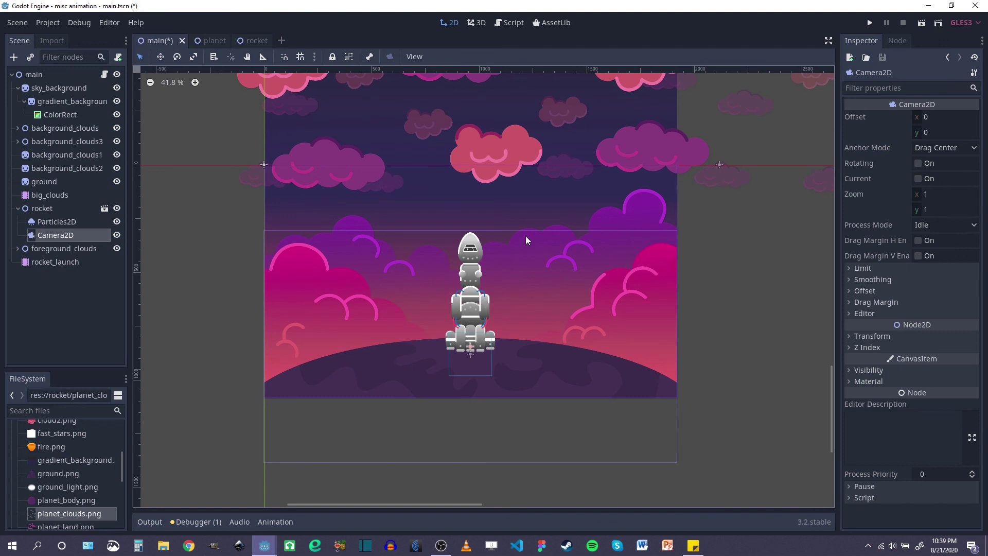
pyautogui.click(160, 56)
pyautogui.moveTo(532, 349); pyautogui.dragTo(541, 282)
pyautogui.scroll(3, 471, 271)
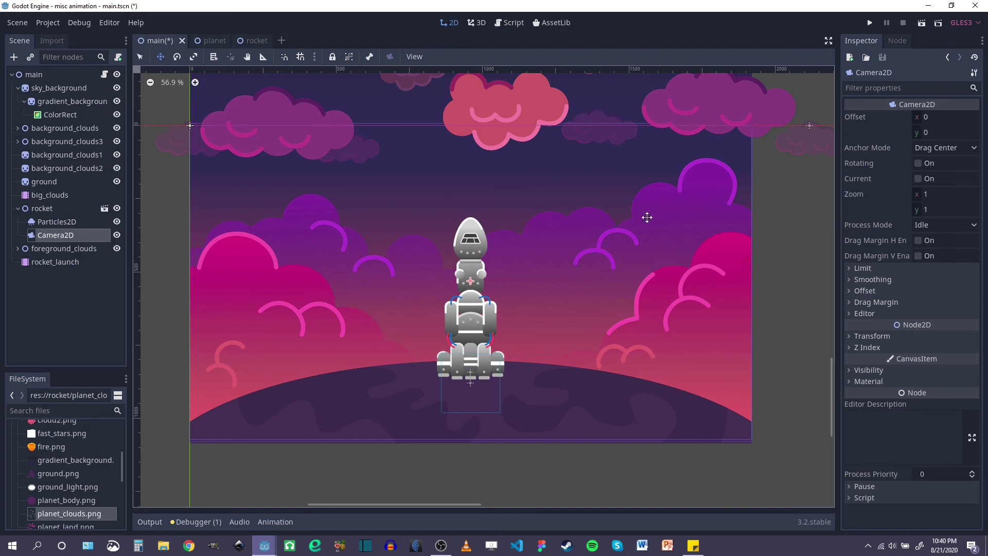
# Make the rocket's Camera2D the current camera, save the main scene and run the project to test it
pyautogui.click(918, 179)
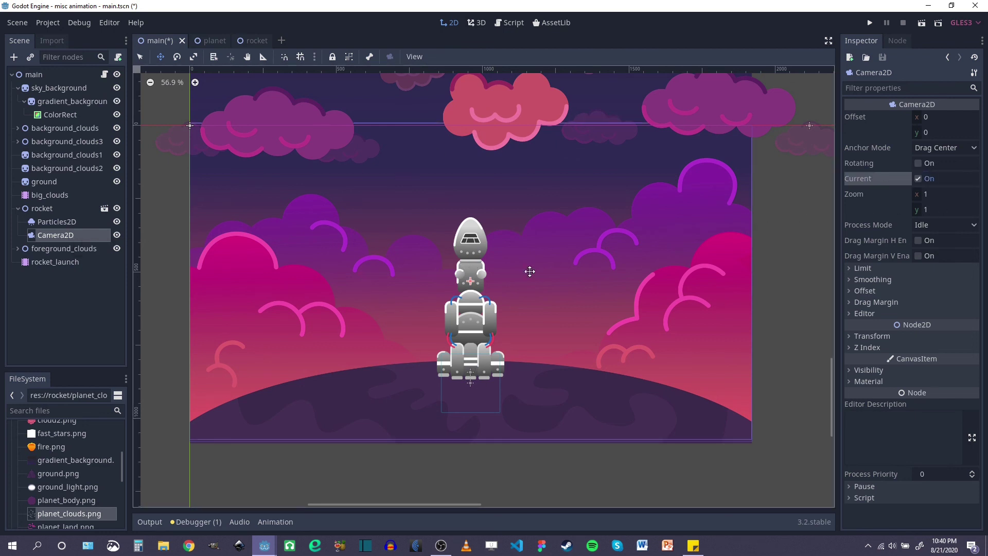
pyautogui.hotkey('ctrl', 's')
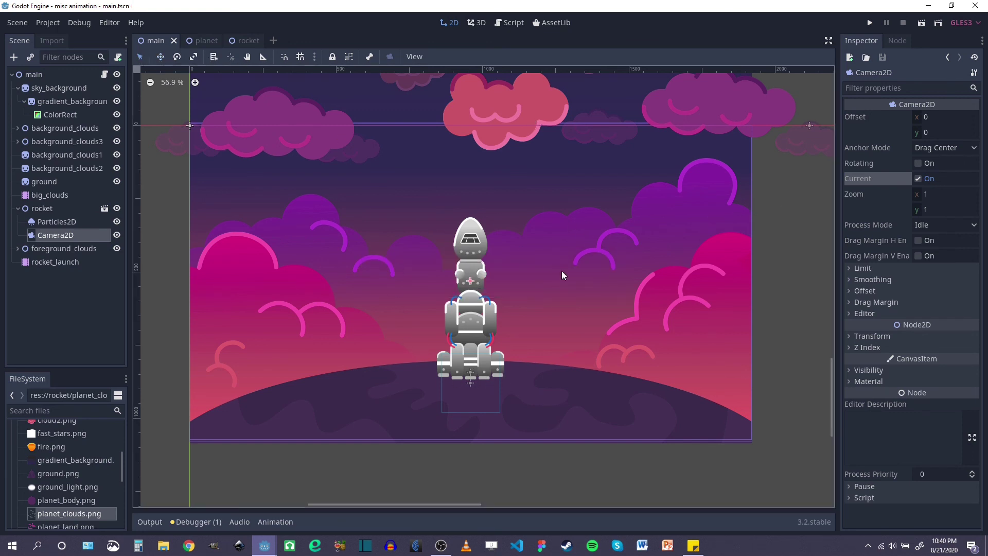
pyautogui.click(870, 24)
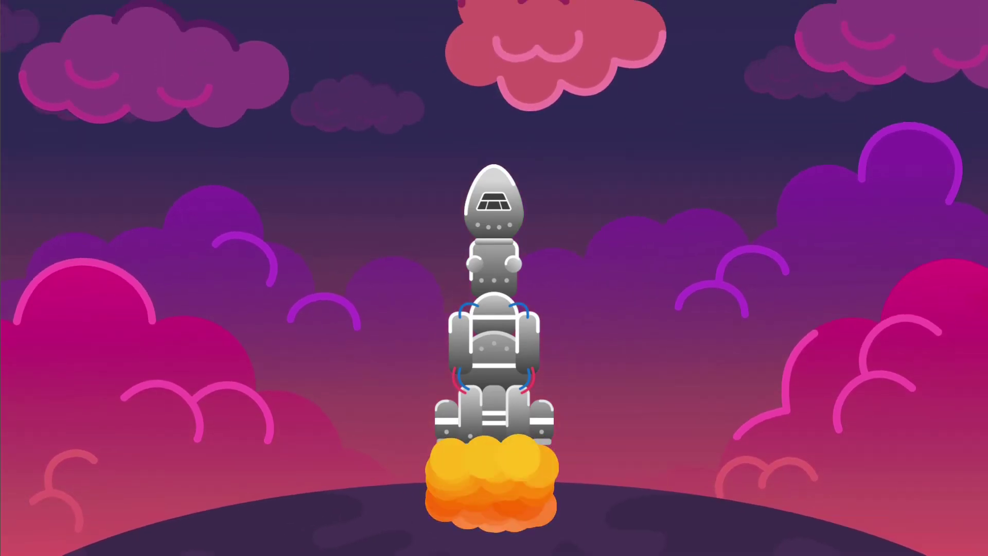